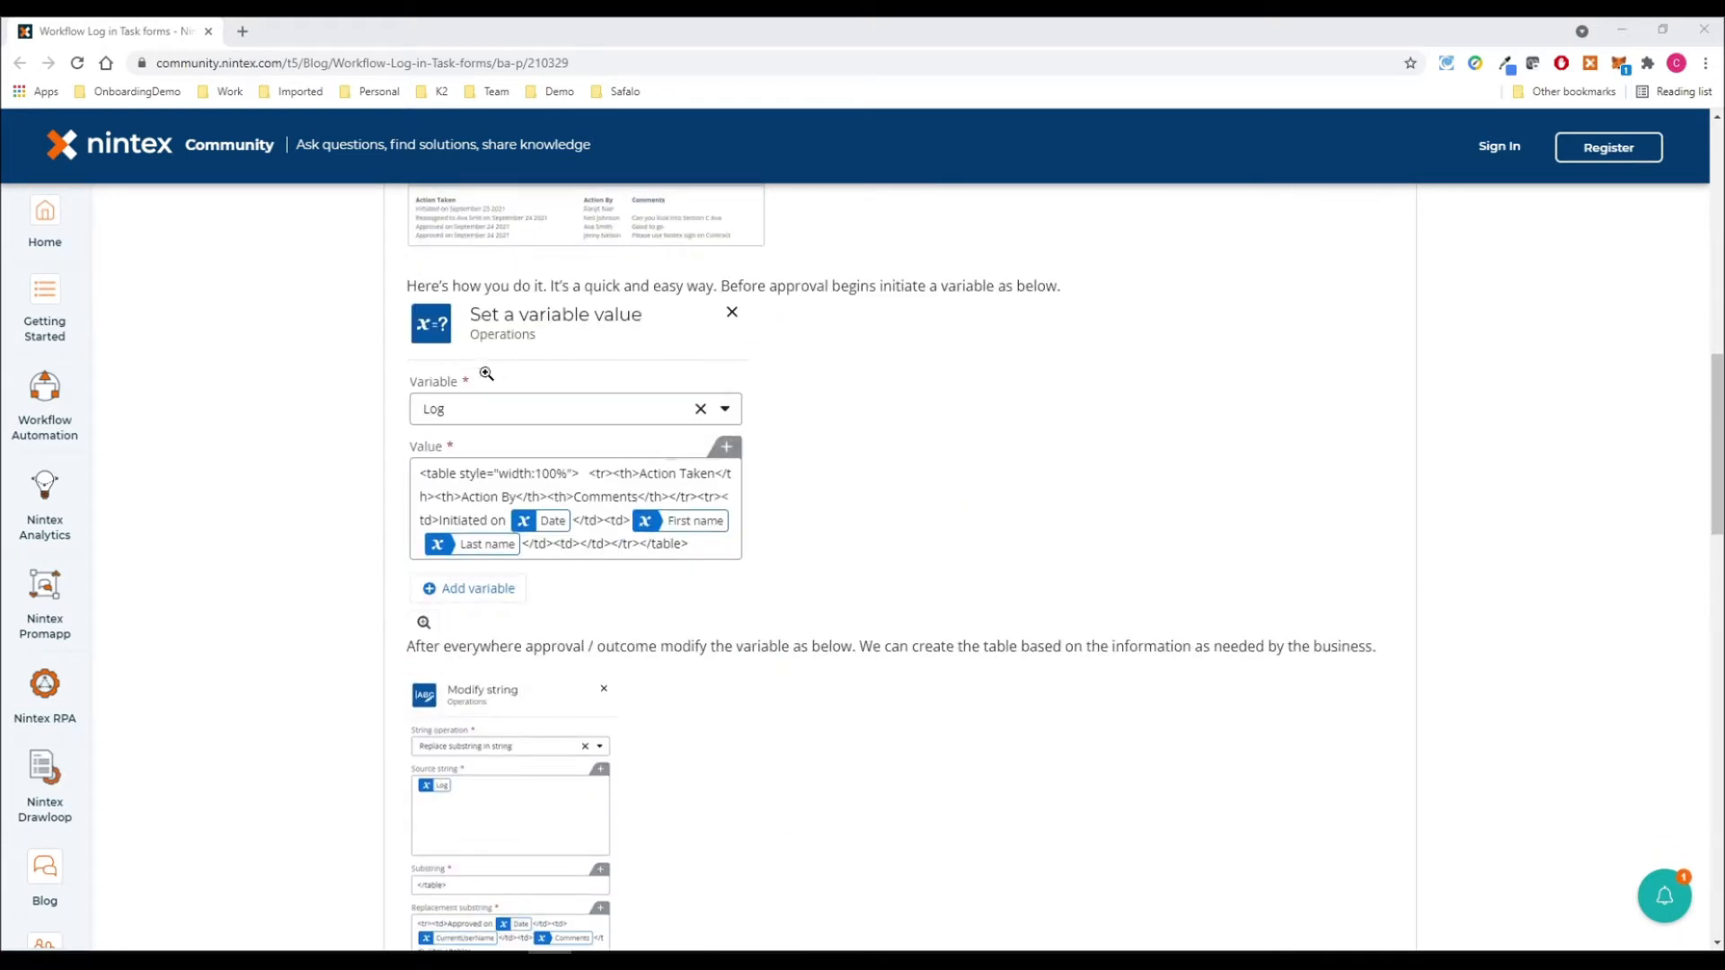
Step: Read the article's instructions for modifying the log string and adding a Workflow Log label, then leave the article
{"action": "scroll", "coordinate": [484, 444], "scroll_direction": "down", "scroll_amount": 4}
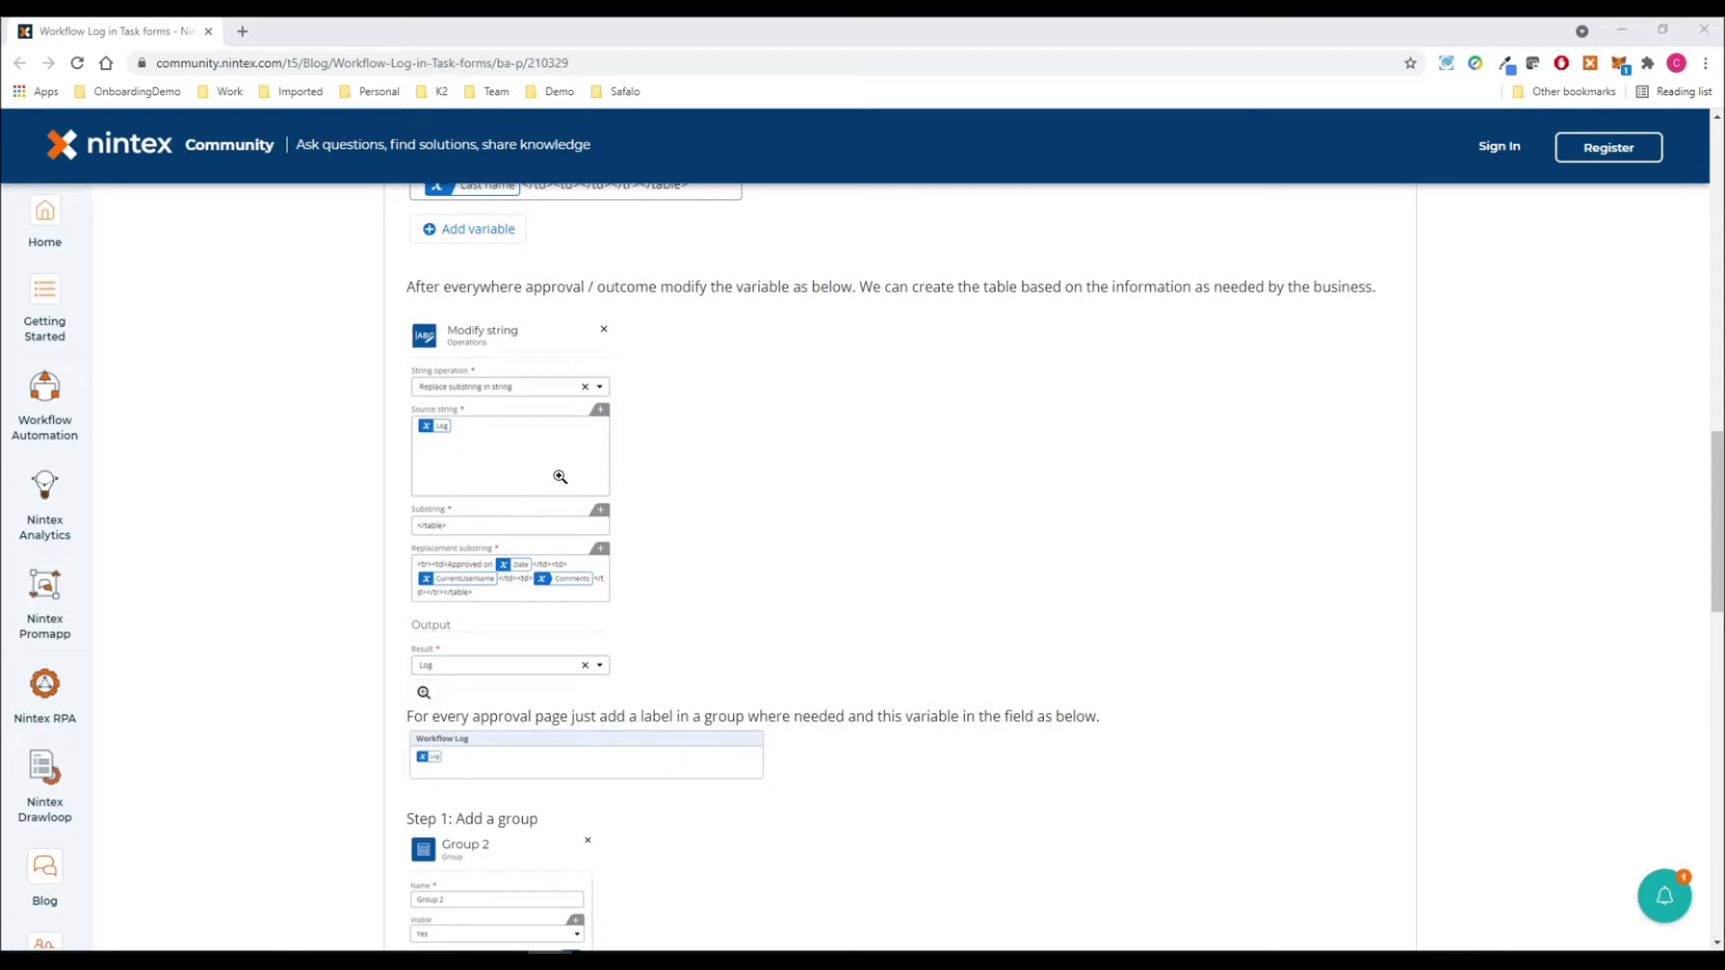
{"action": "scroll", "coordinate": [740, 550], "scroll_direction": "down", "scroll_amount": 3}
{"action": "scroll", "coordinate": [738, 546], "scroll_direction": "down", "scroll_amount": 1}
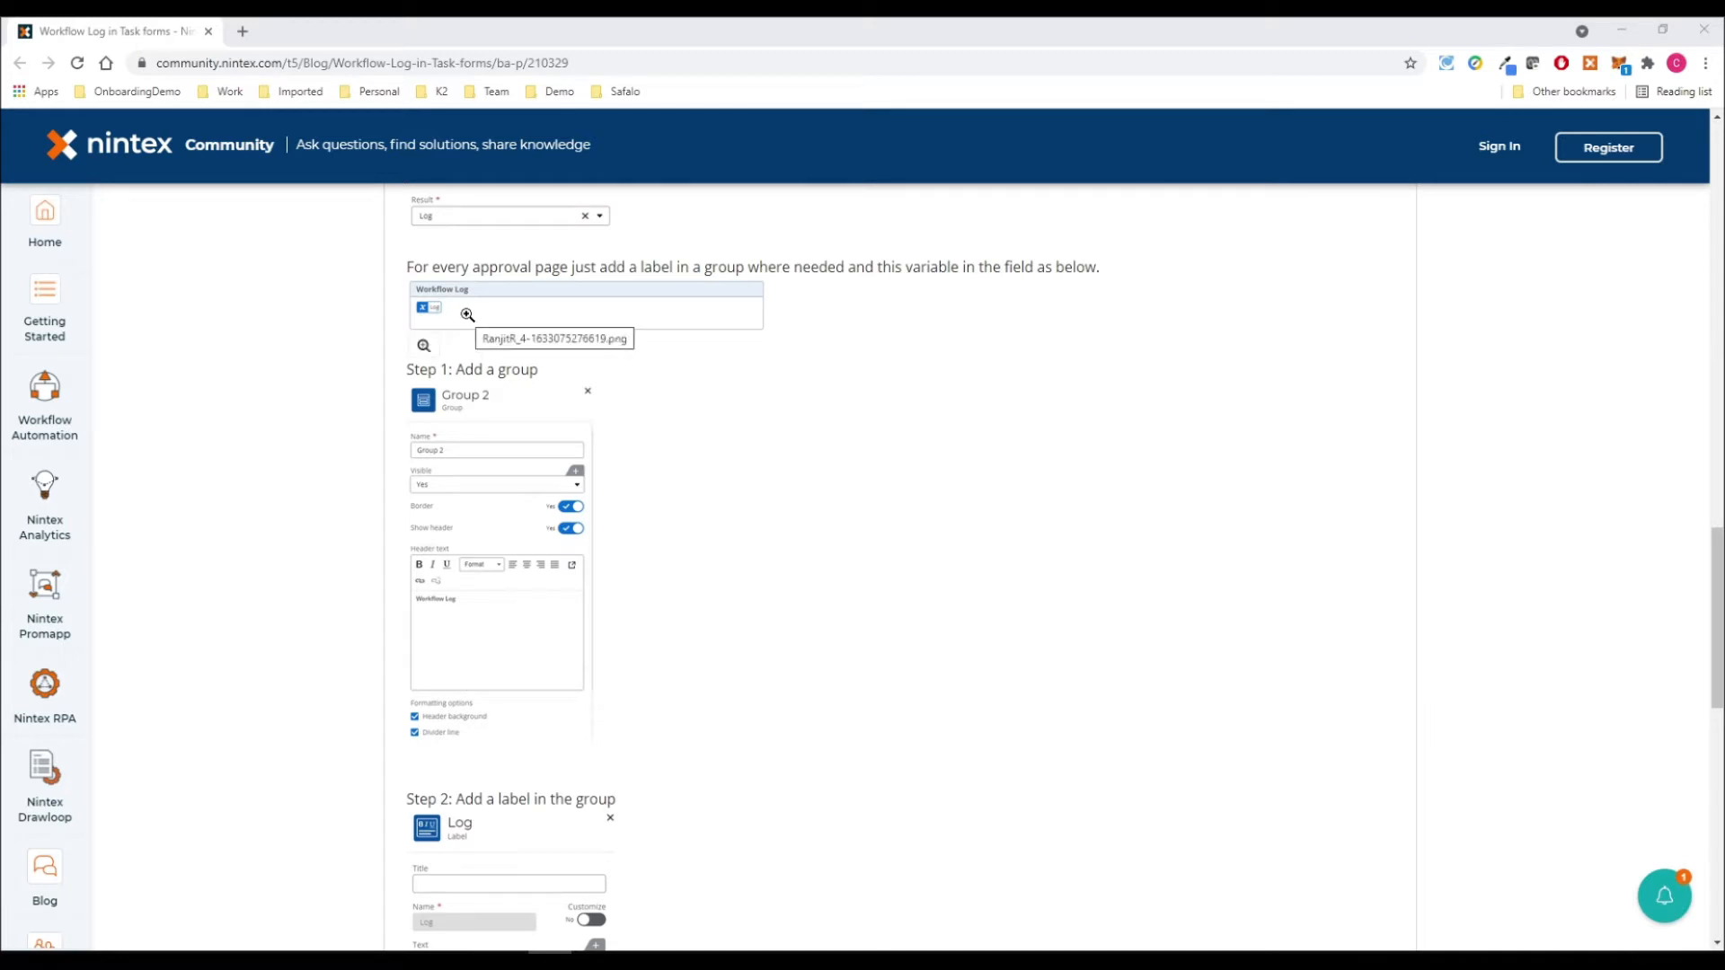
{"action": "left_click", "coordinate": [1703, 25]}
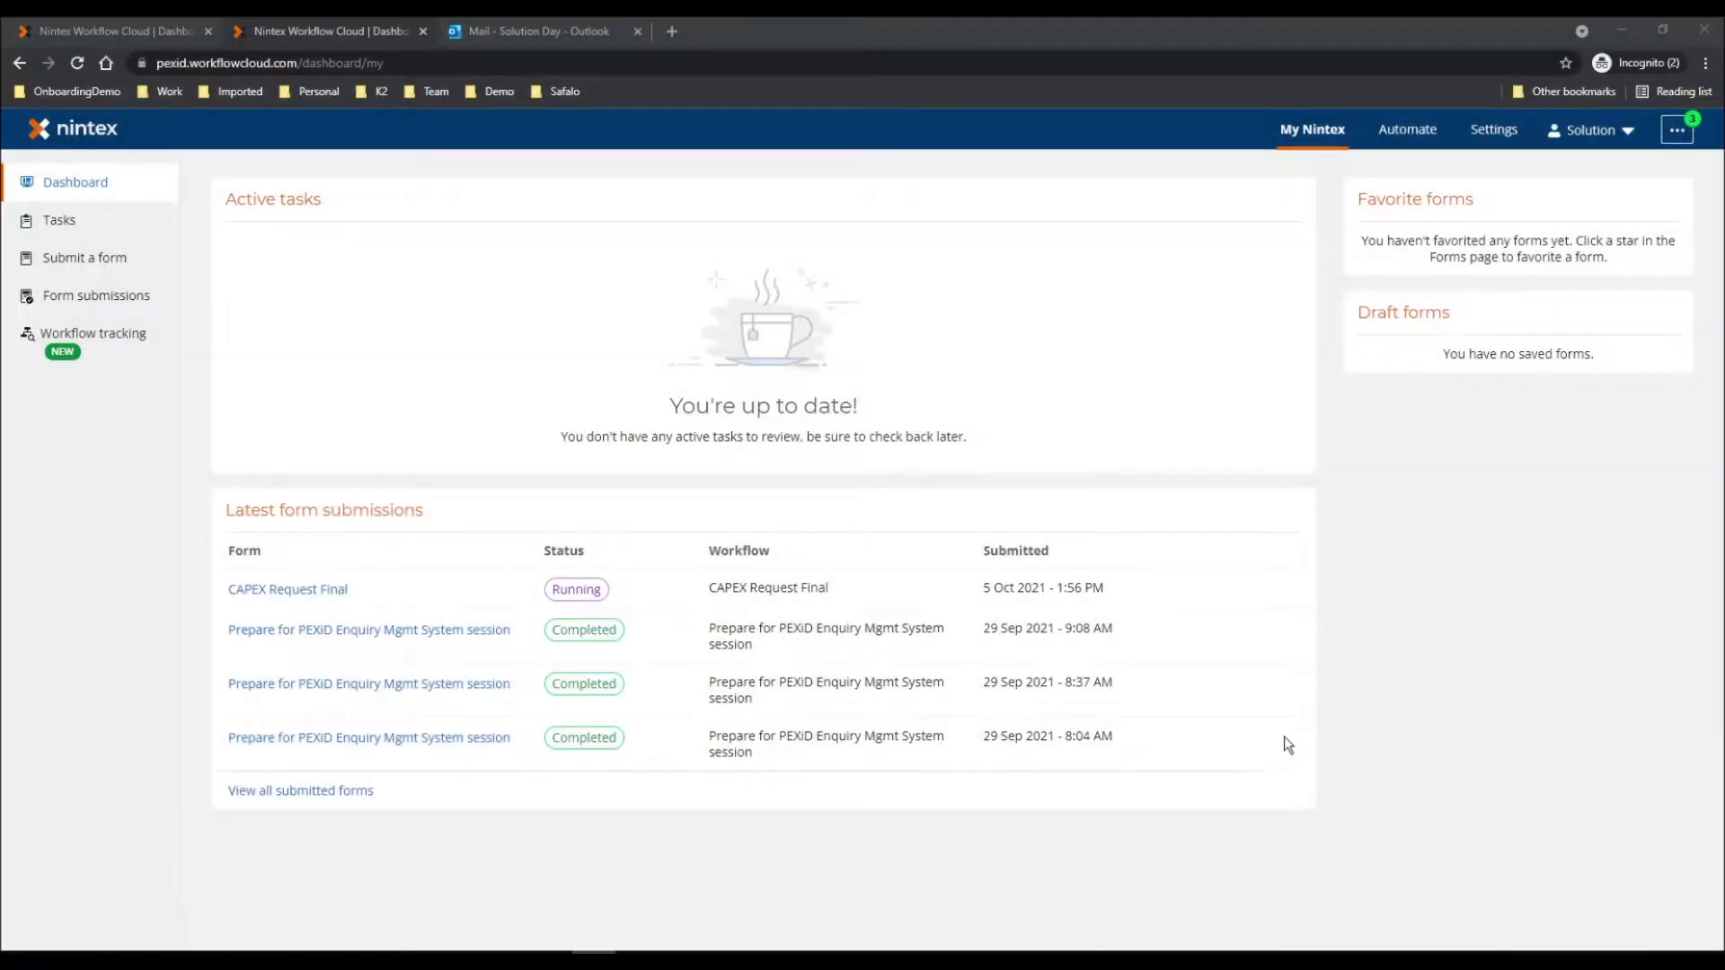
Step: Switch to the CAPEX Request Final workflow designer and add a Set a variable value action between Create an item and Branch by stage
{"action": "left_click", "coordinate": [106, 33]}
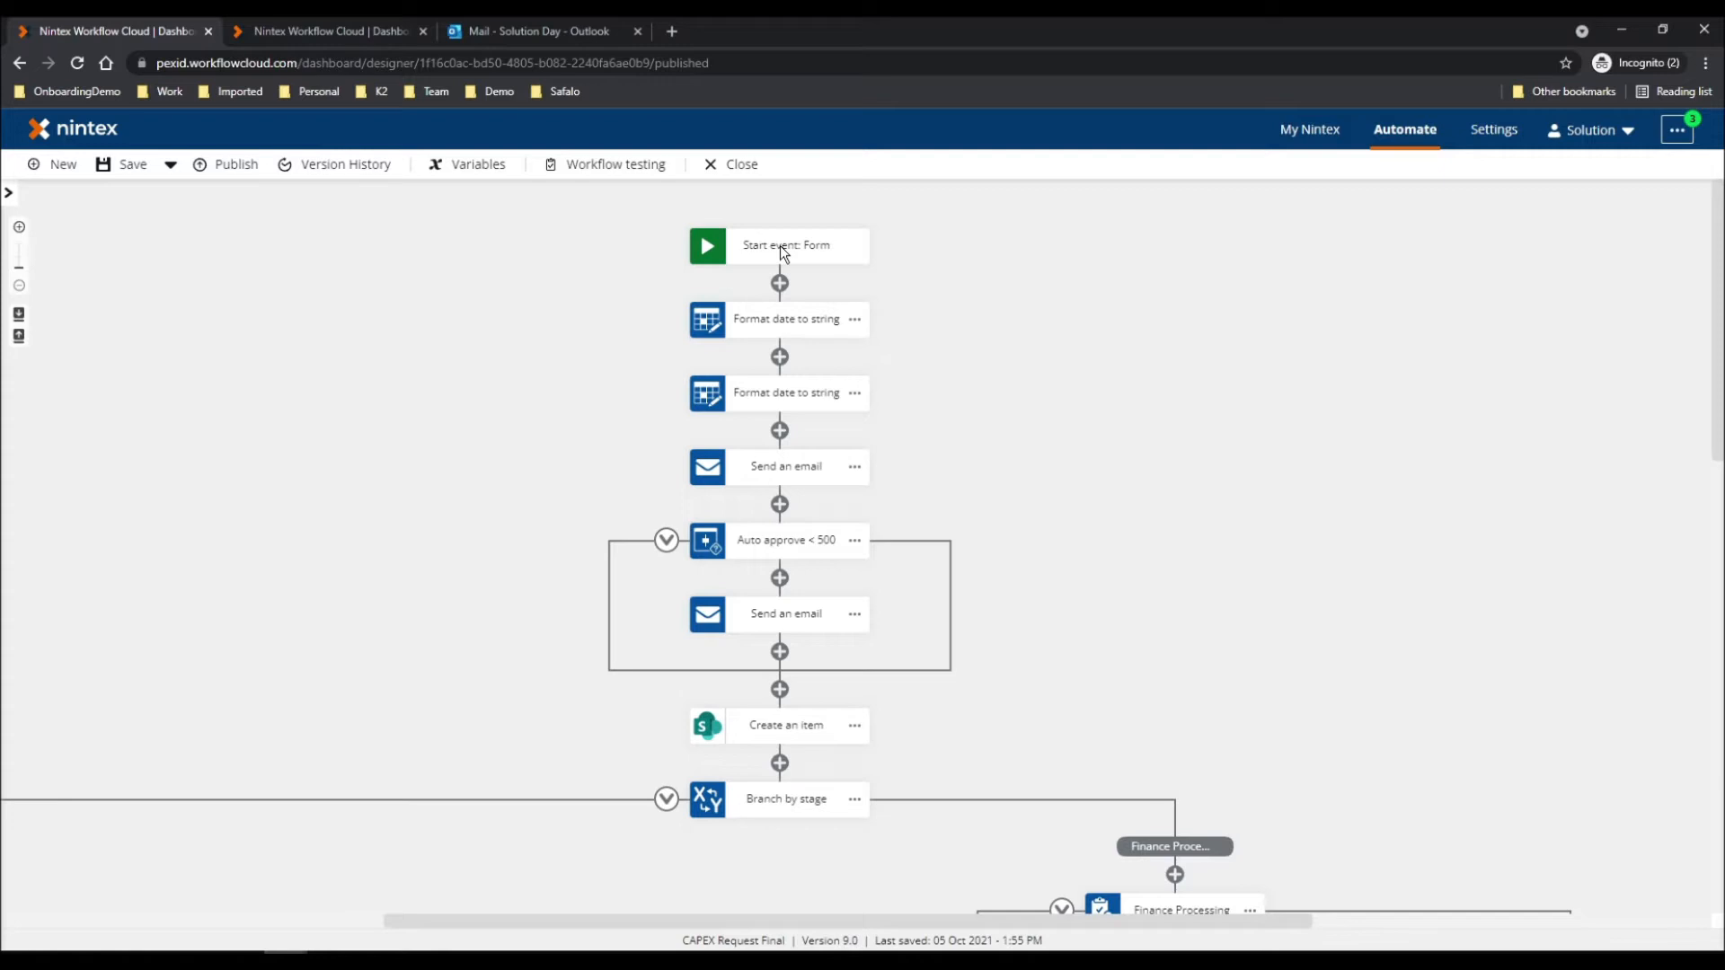
{"action": "scroll", "coordinate": [1025, 657], "scroll_direction": "down", "scroll_amount": 1}
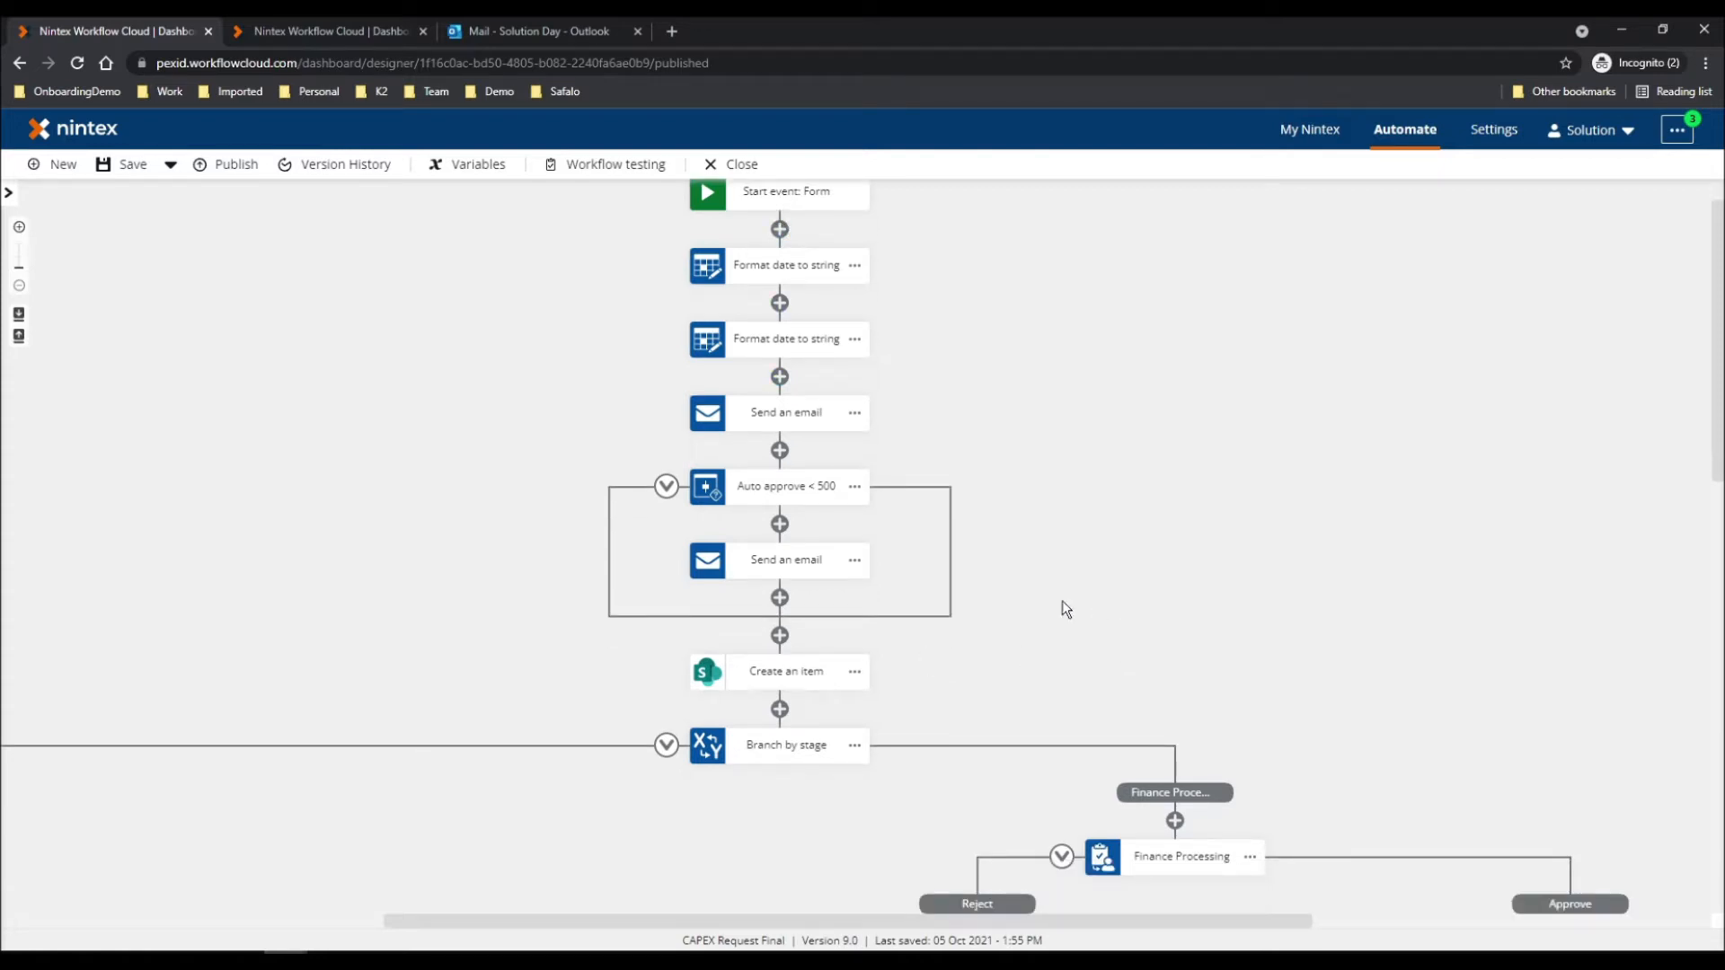
{"action": "left_click_drag", "start_coordinate": [1062, 608], "coordinate": [1174, 574]}
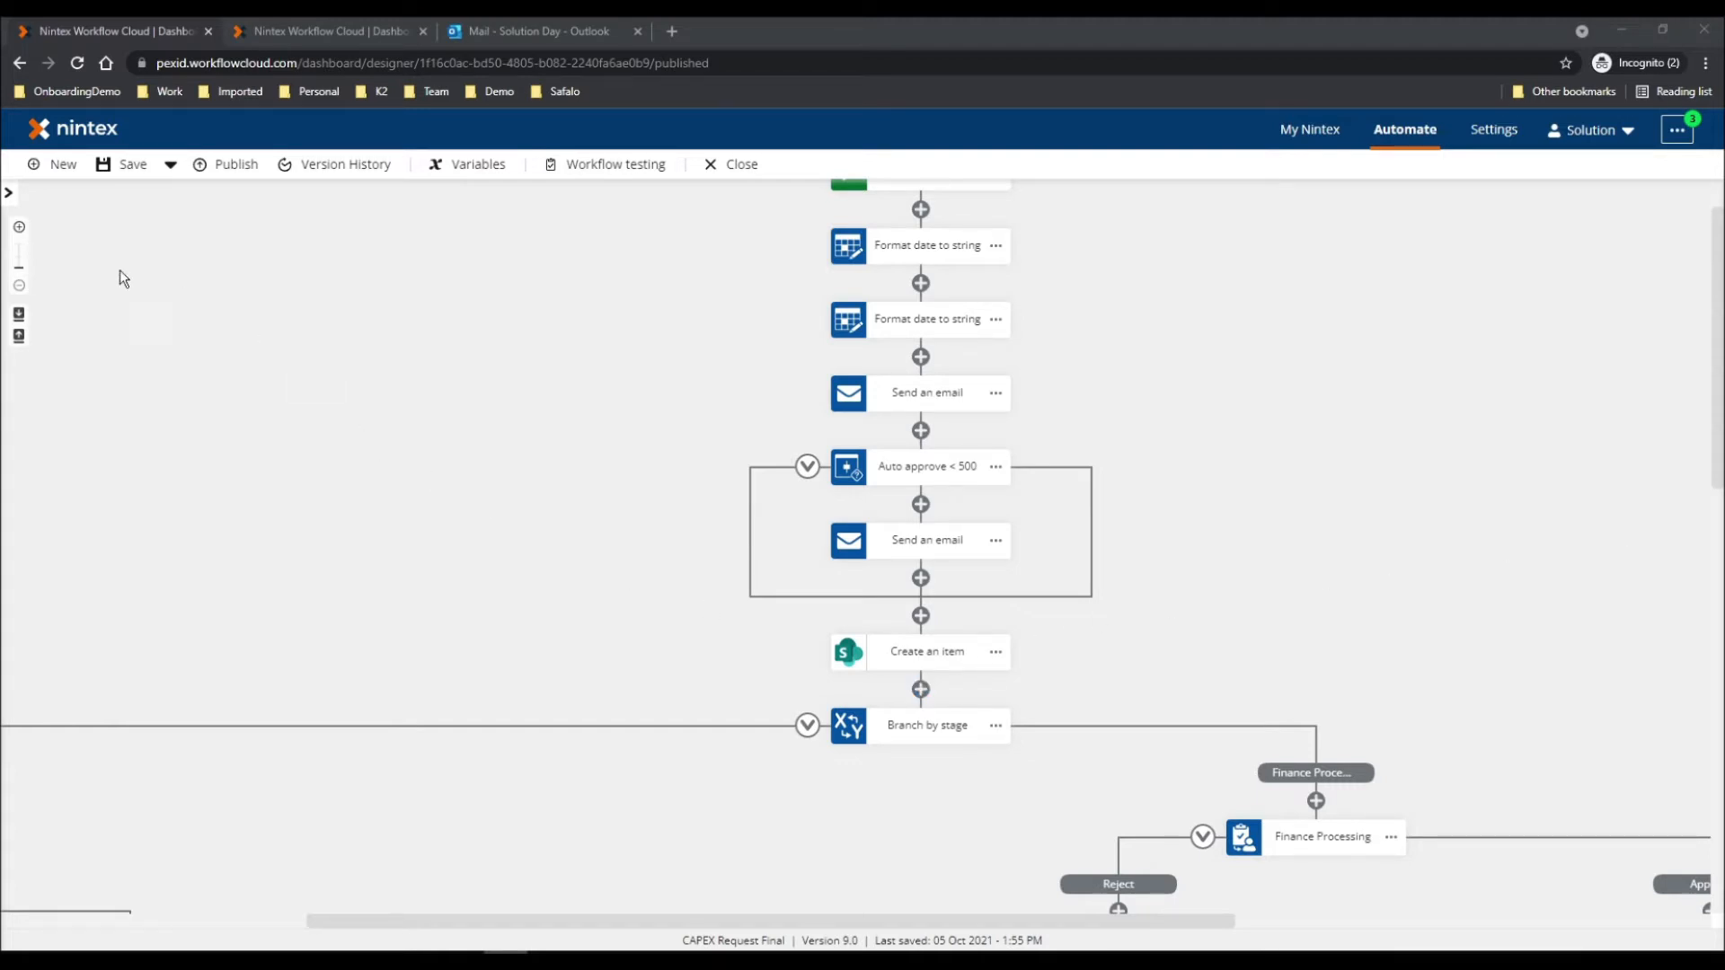
{"action": "left_click", "coordinate": [8, 193]}
{"action": "double_click", "coordinate": [79, 207]}
{"action": "key", "text": "BackSpace"}
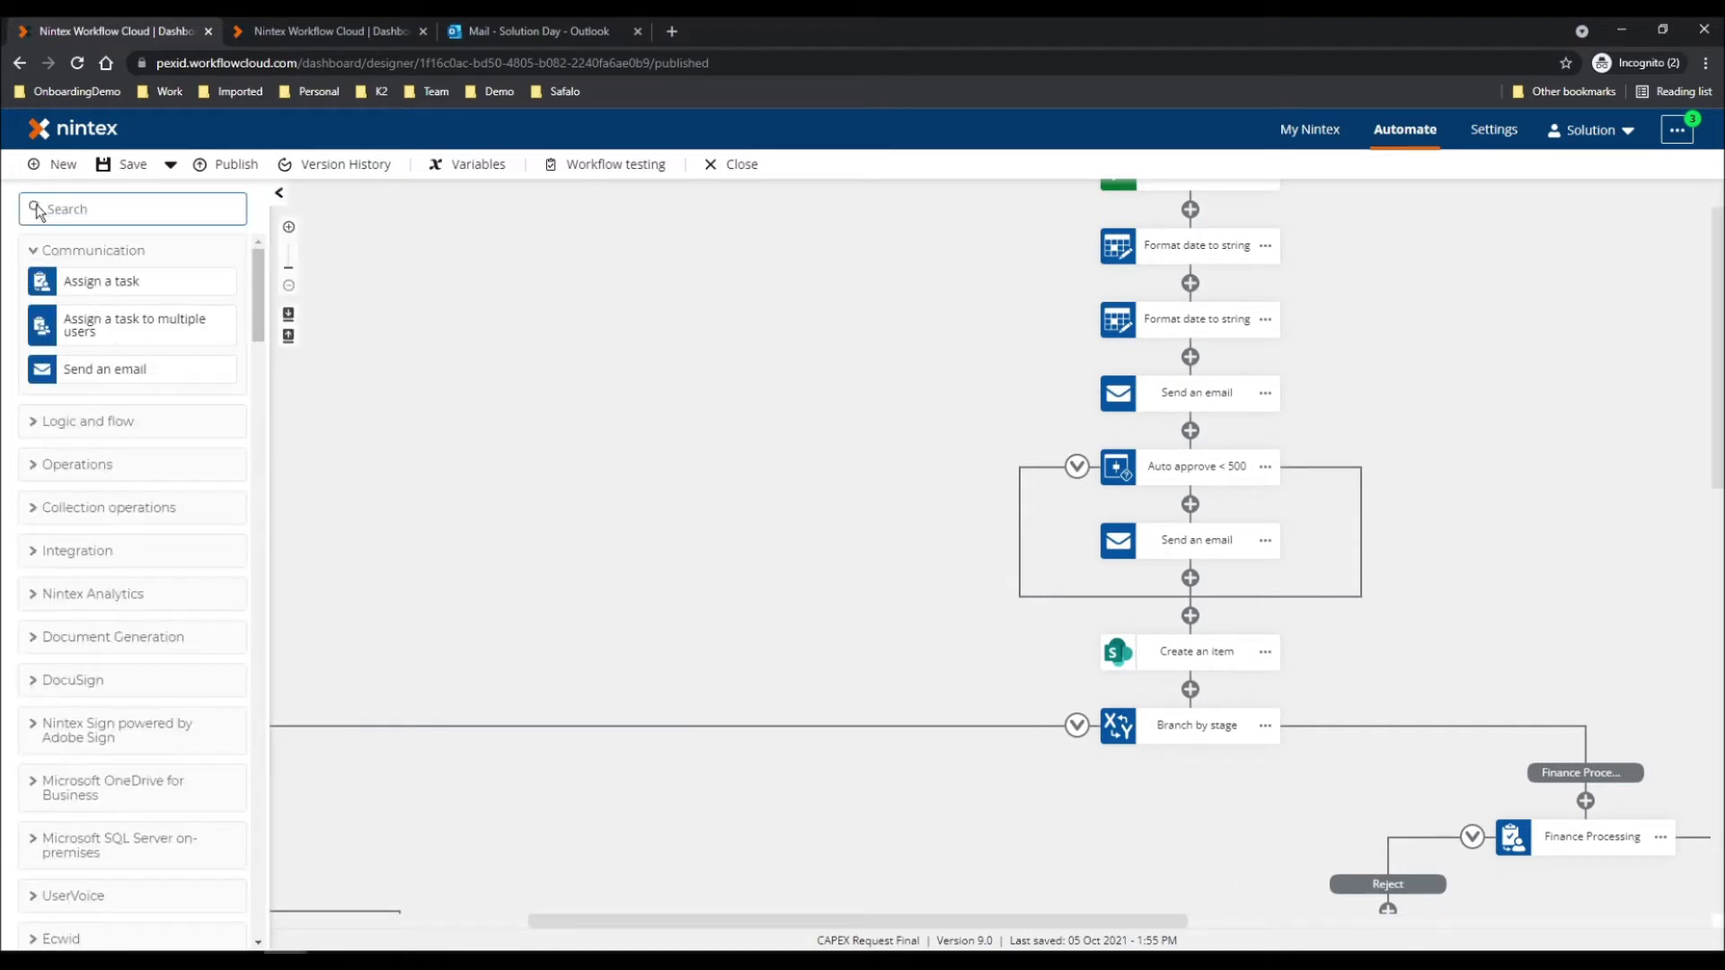
{"action": "type", "text": "set var"}
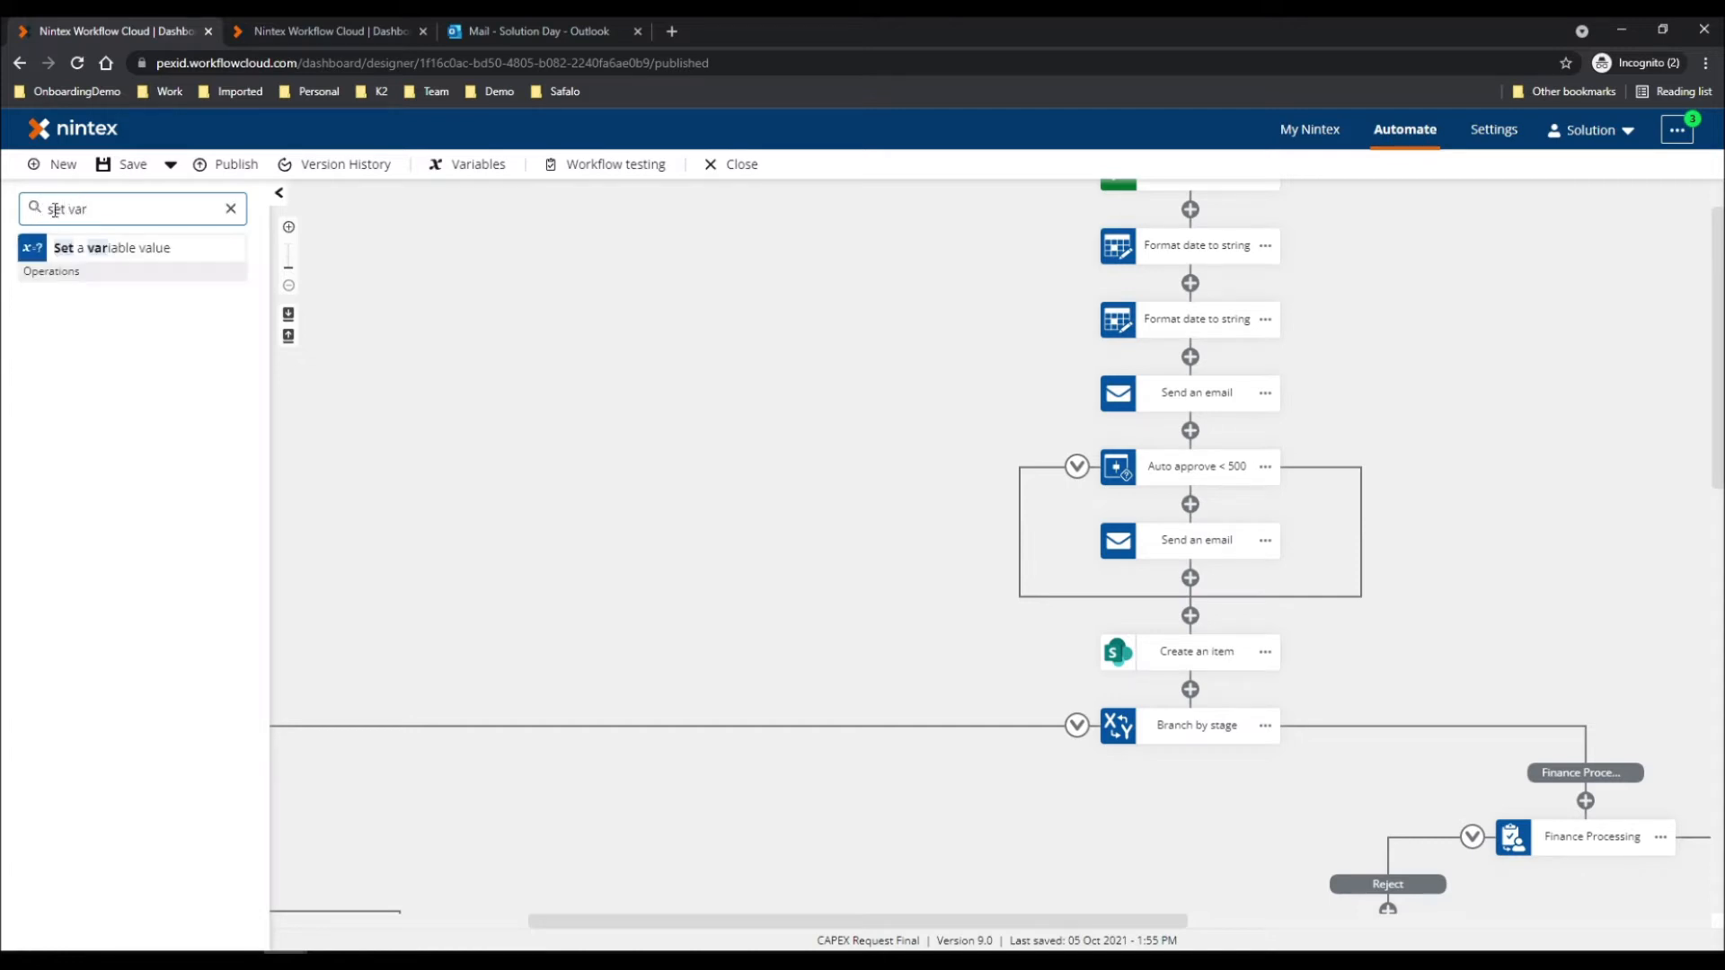
{"action": "left_click_drag", "start_coordinate": [86, 253], "coordinate": [1266, 687]}
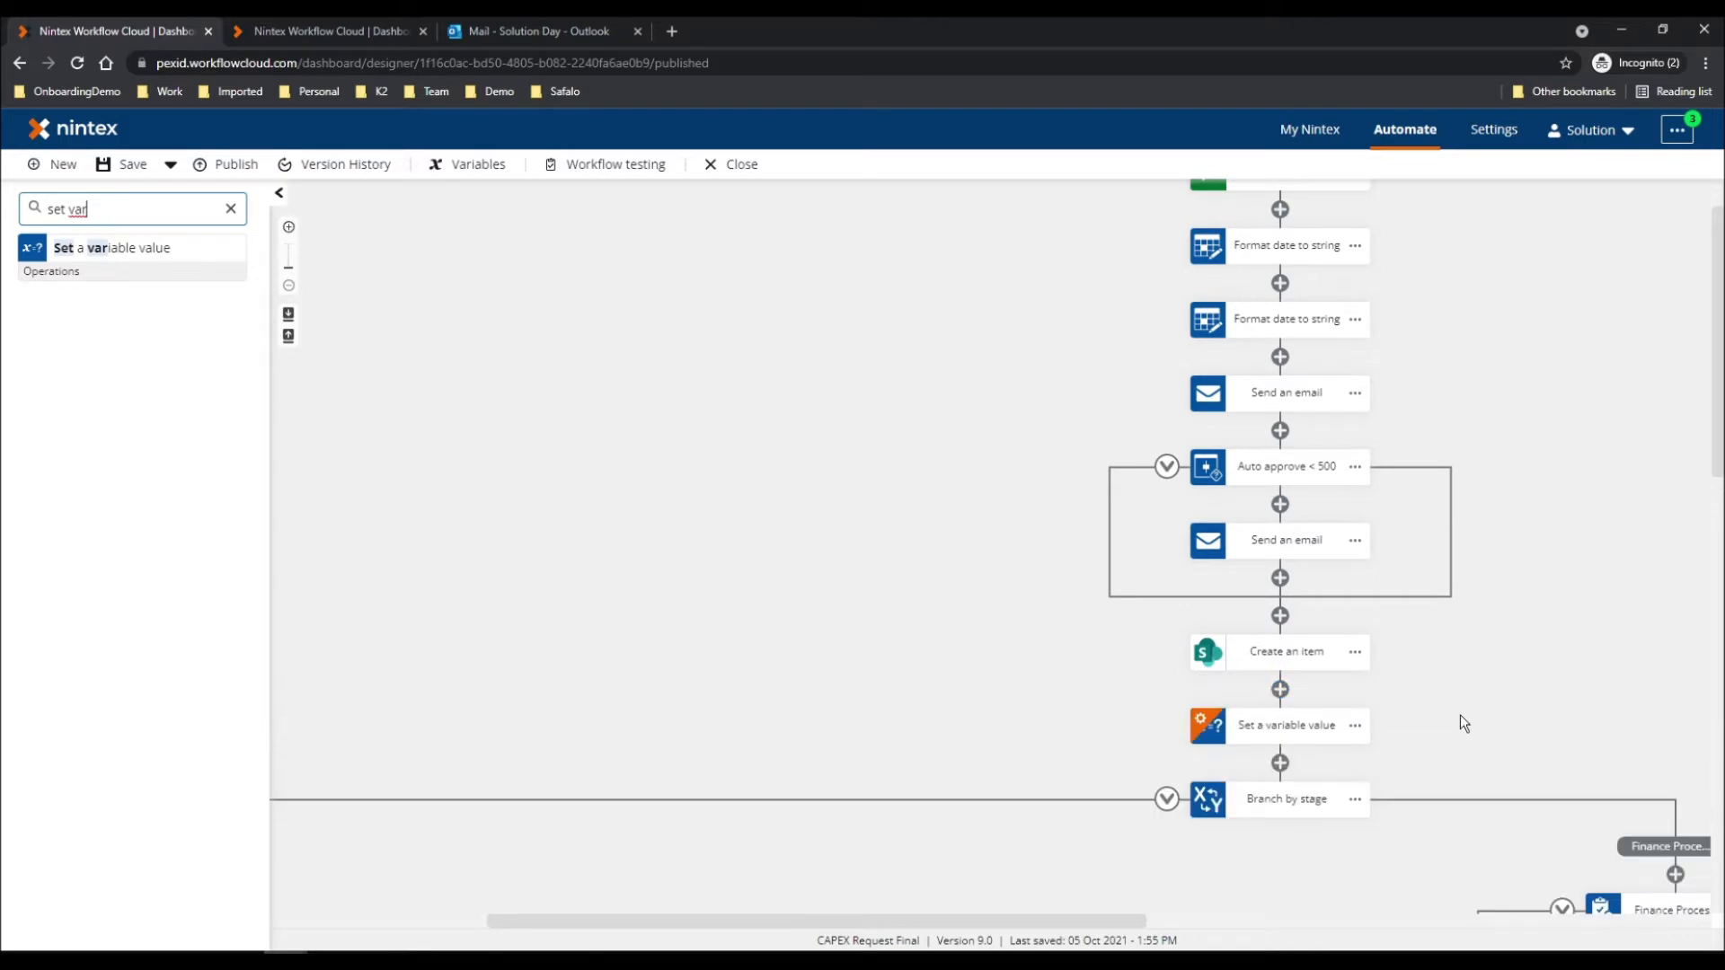
Step: Set the new action's Log variable to a full-width HTML table with Action Taken, Action By and Comments headers and an "Initiated on" row
{"action": "scroll", "coordinate": [1375, 624], "scroll_direction": "down", "scroll_amount": 5}
{"action": "scroll", "coordinate": [1266, 366], "scroll_direction": "right", "scroll_amount": 3}
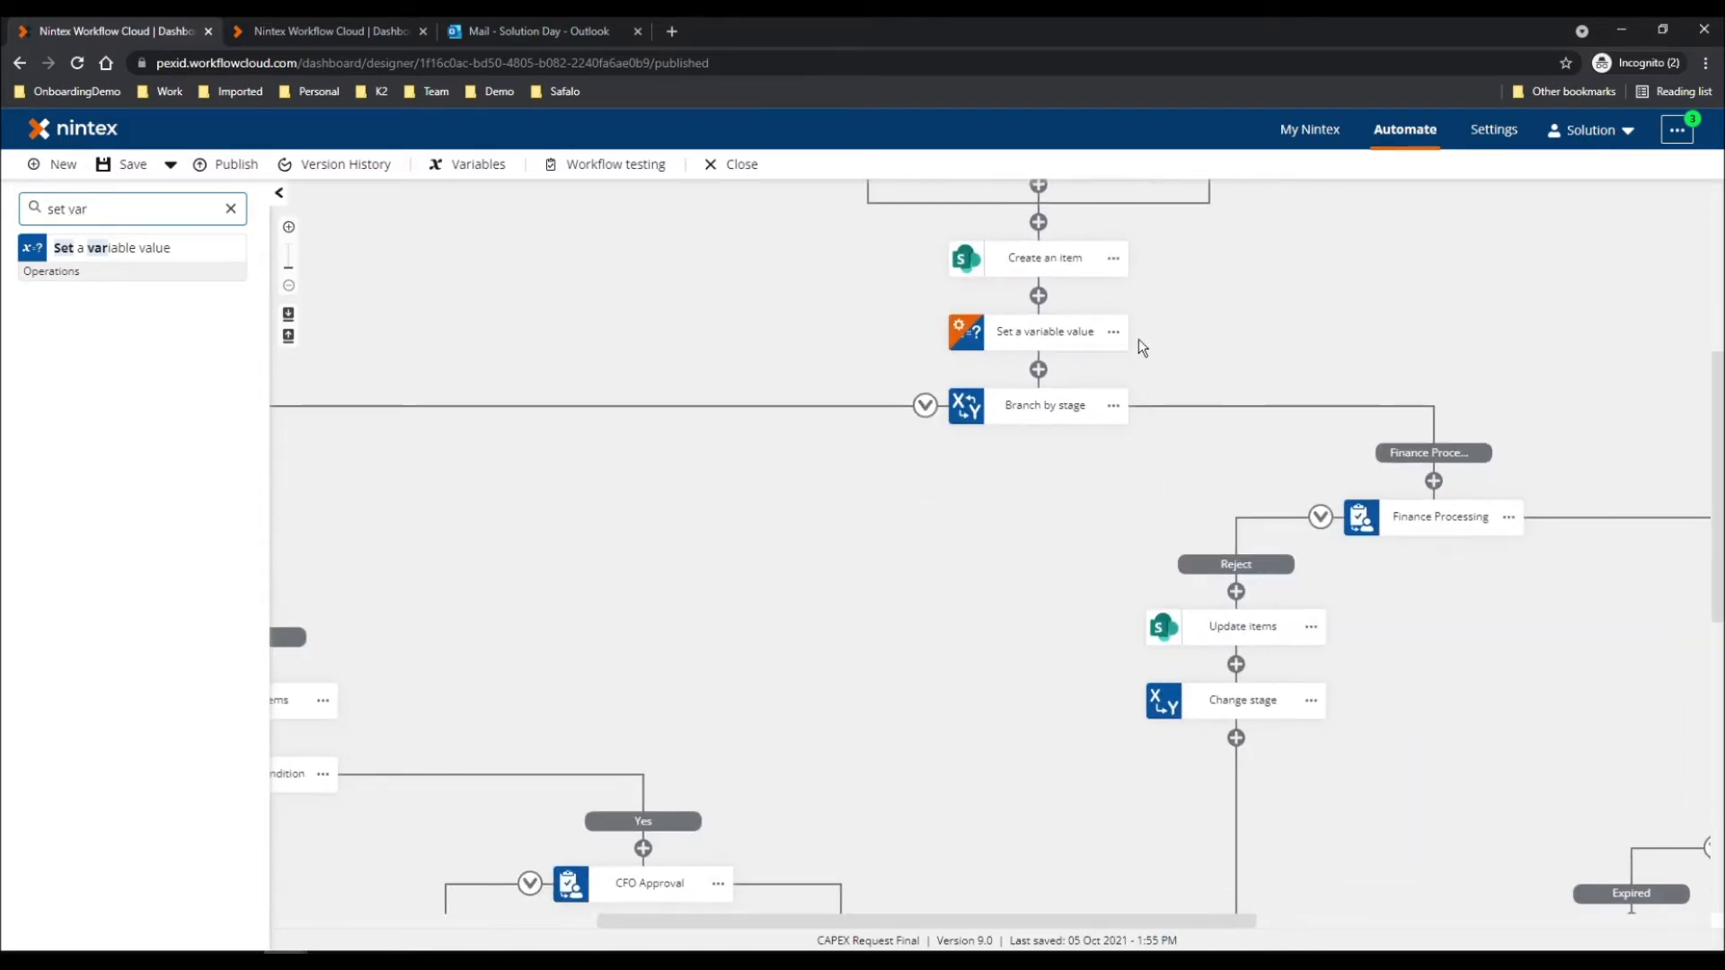
{"action": "left_click", "coordinate": [1079, 332]}
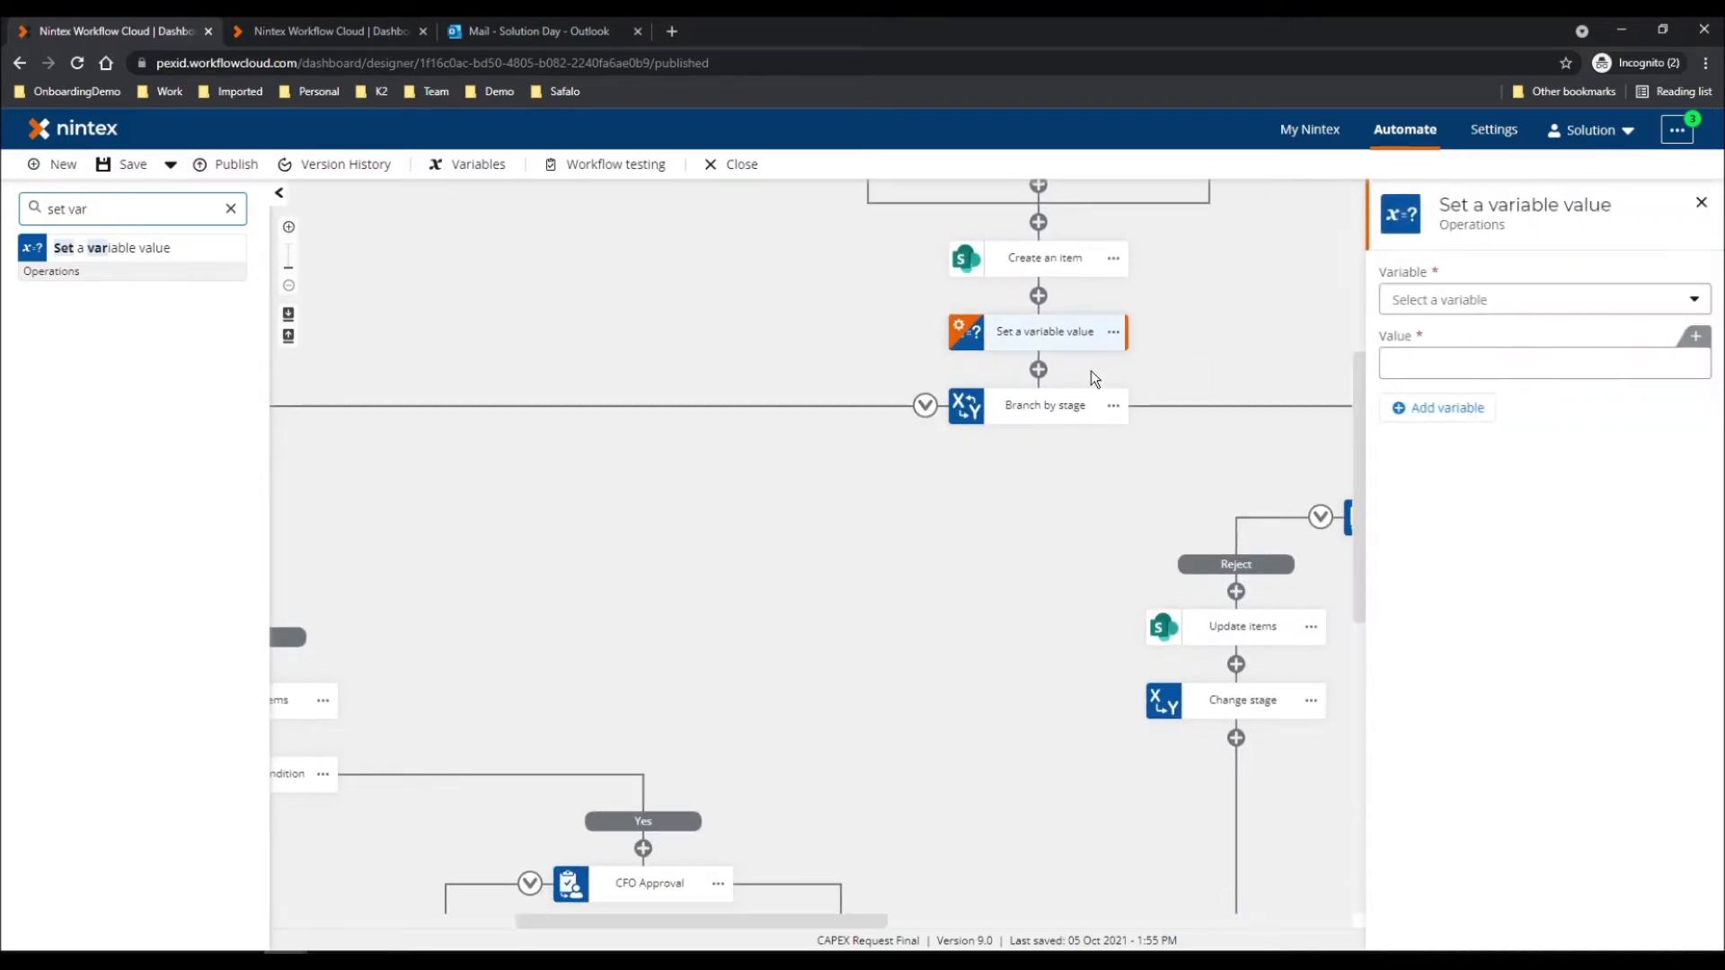
{"action": "left_click", "coordinate": [1458, 296]}
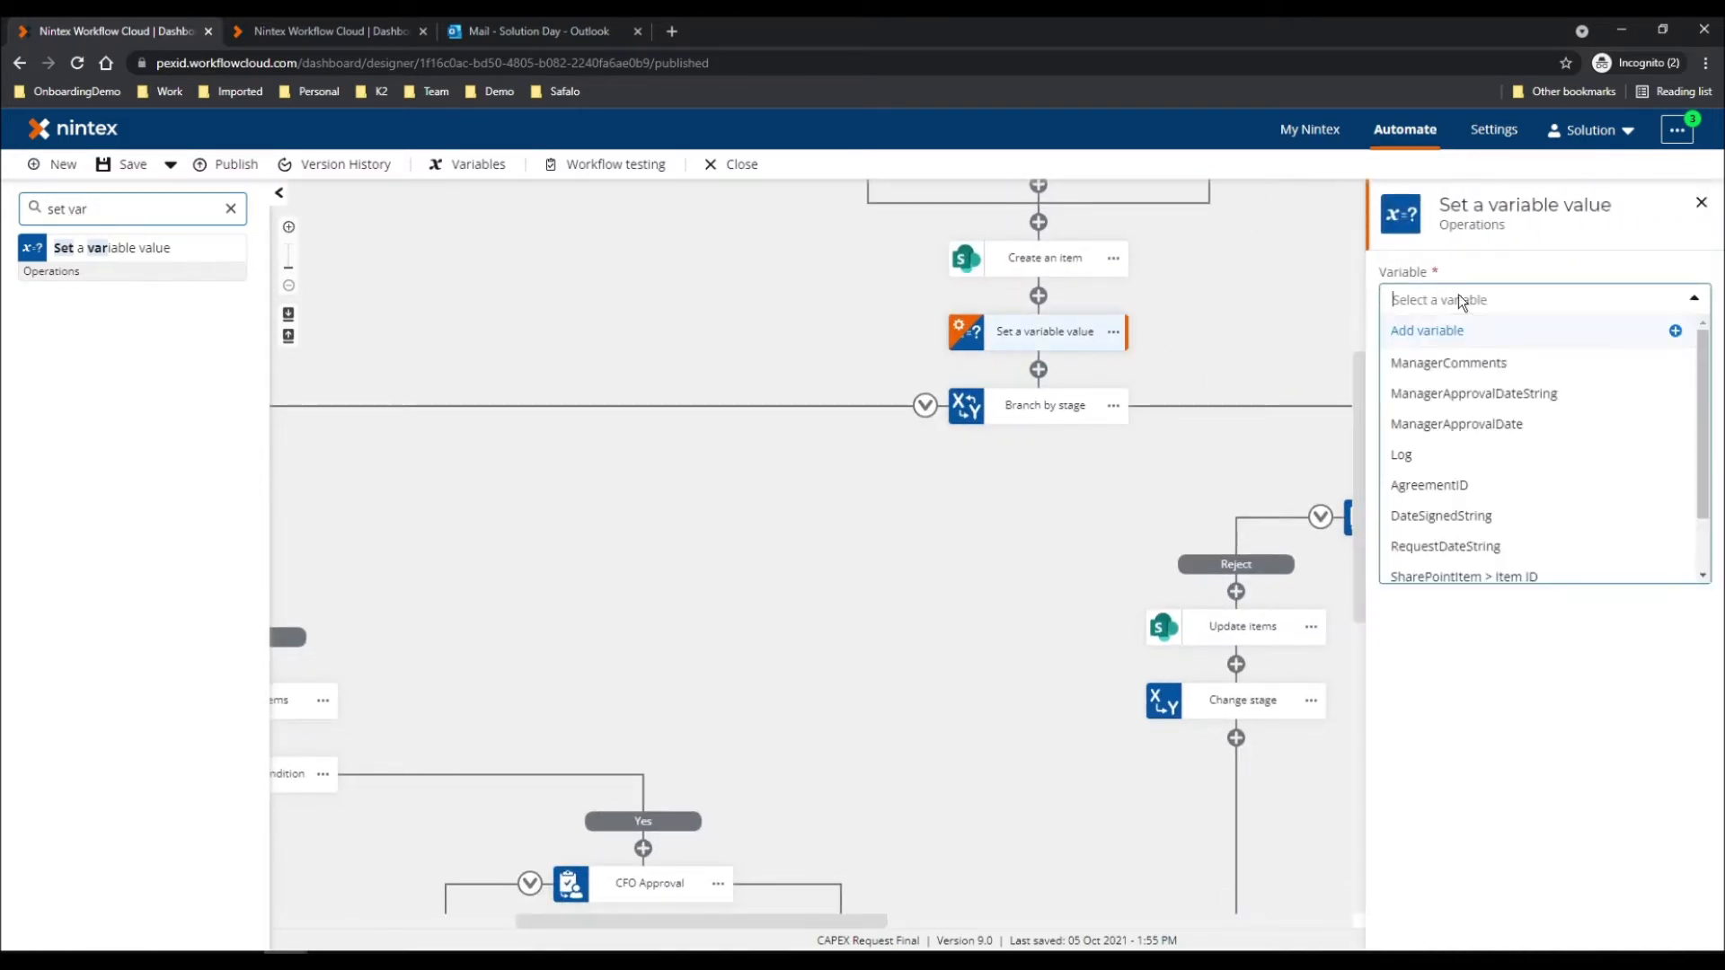
{"action": "left_click", "coordinate": [1415, 456]}
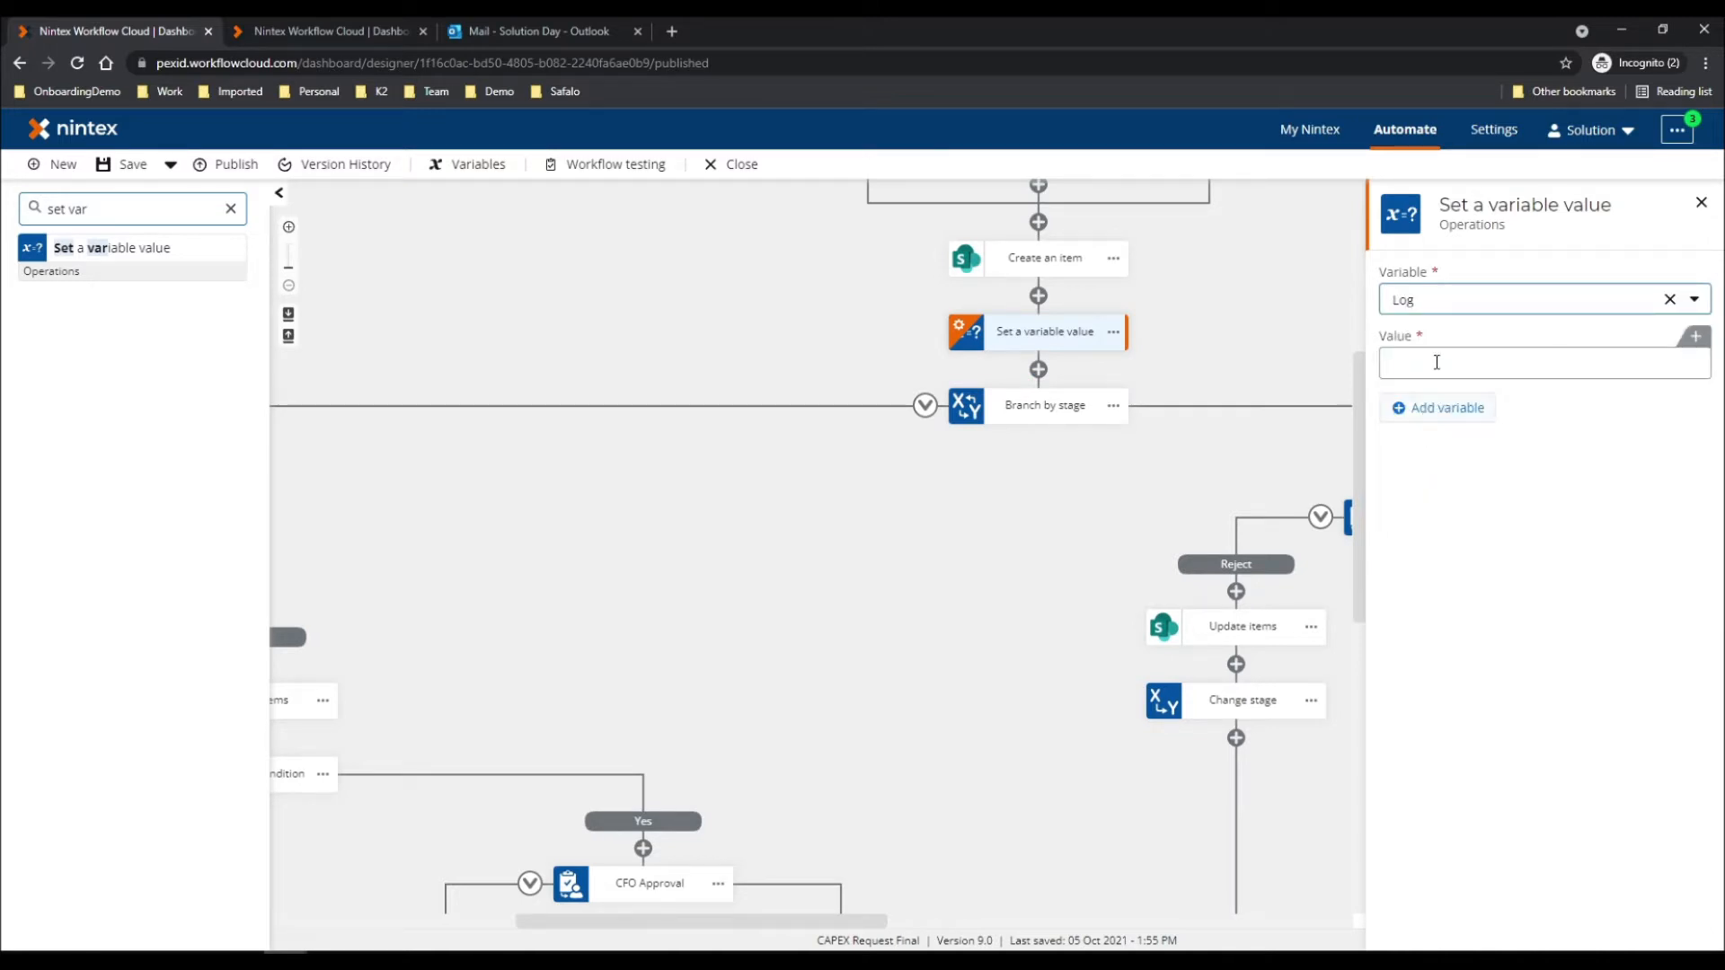
{"action": "left_click", "coordinate": [1437, 361]}
{"action": "type", "text": "<table style=\"width:100%\"><tr><th>Action Taken</th><th>Action By</th><th>Comments</th></tr><tr><td>Initiated on </td><td> </td><td></td></tr></table>"}
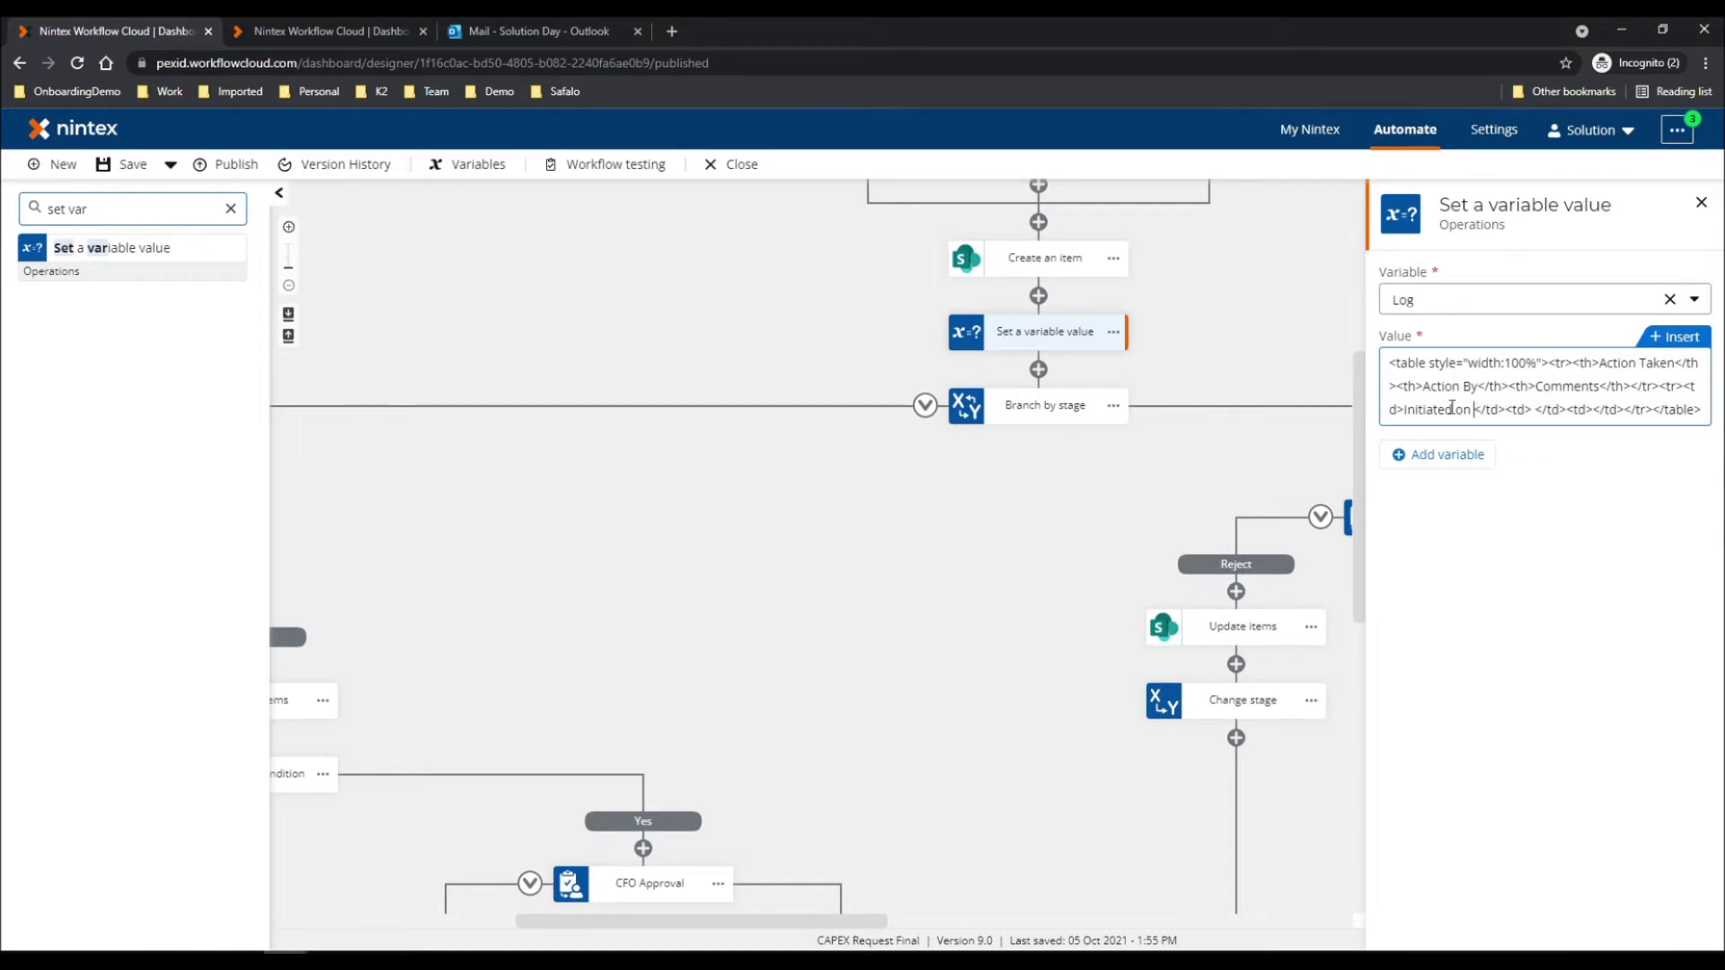
Step: Insert the RequestDateString workflow variable after "Initiated on" in the Log value
{"action": "left_click", "coordinate": [1670, 346]}
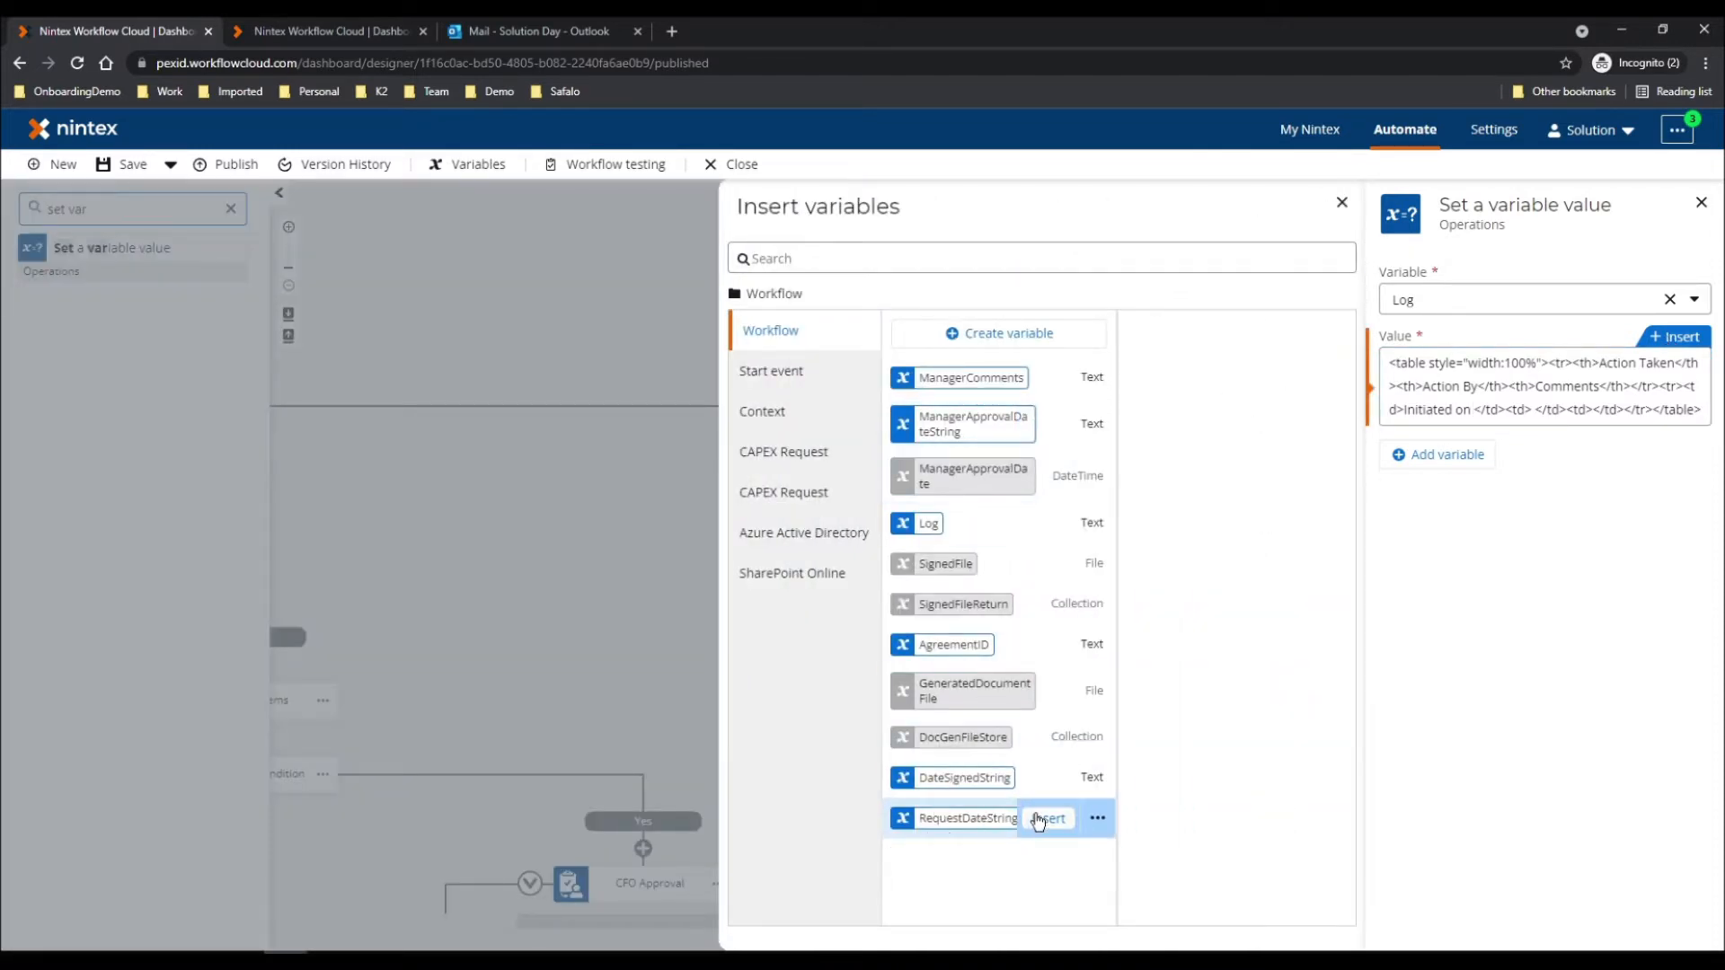
{"action": "left_click", "coordinate": [1056, 825]}
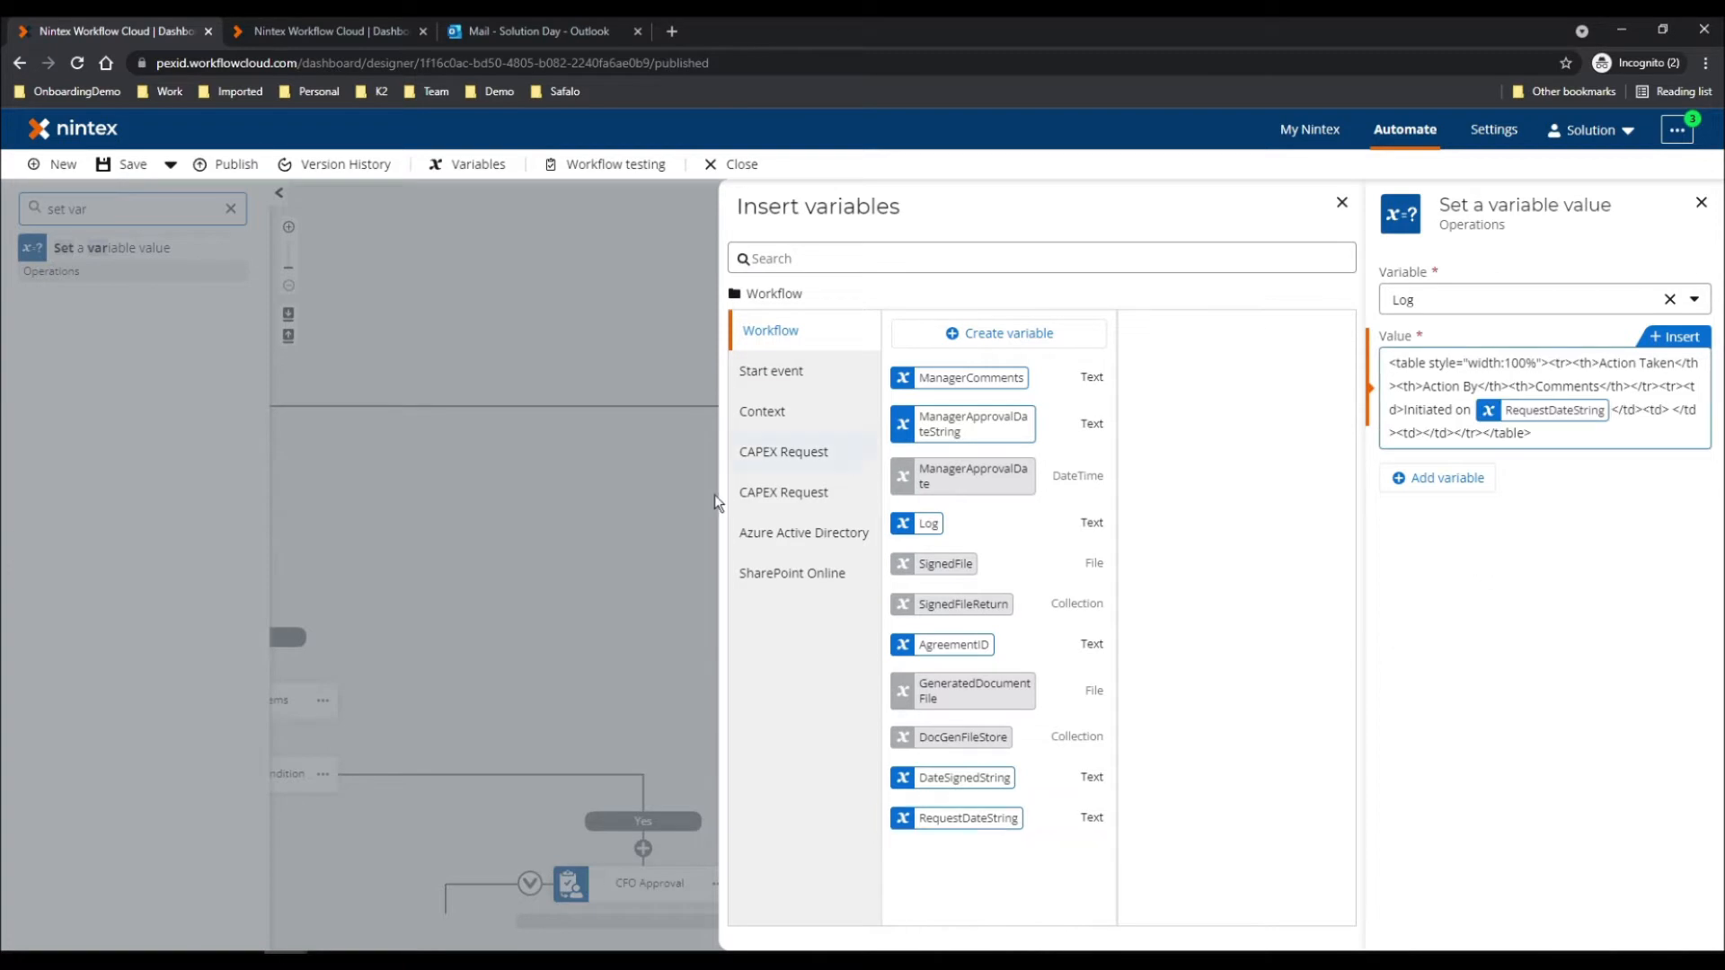
{"action": "left_click", "coordinate": [682, 384]}
Step: Check the date format, time zone and output settings of the first Format date to string action
{"action": "scroll", "coordinate": [1021, 433], "scroll_direction": "up", "scroll_amount": 5}
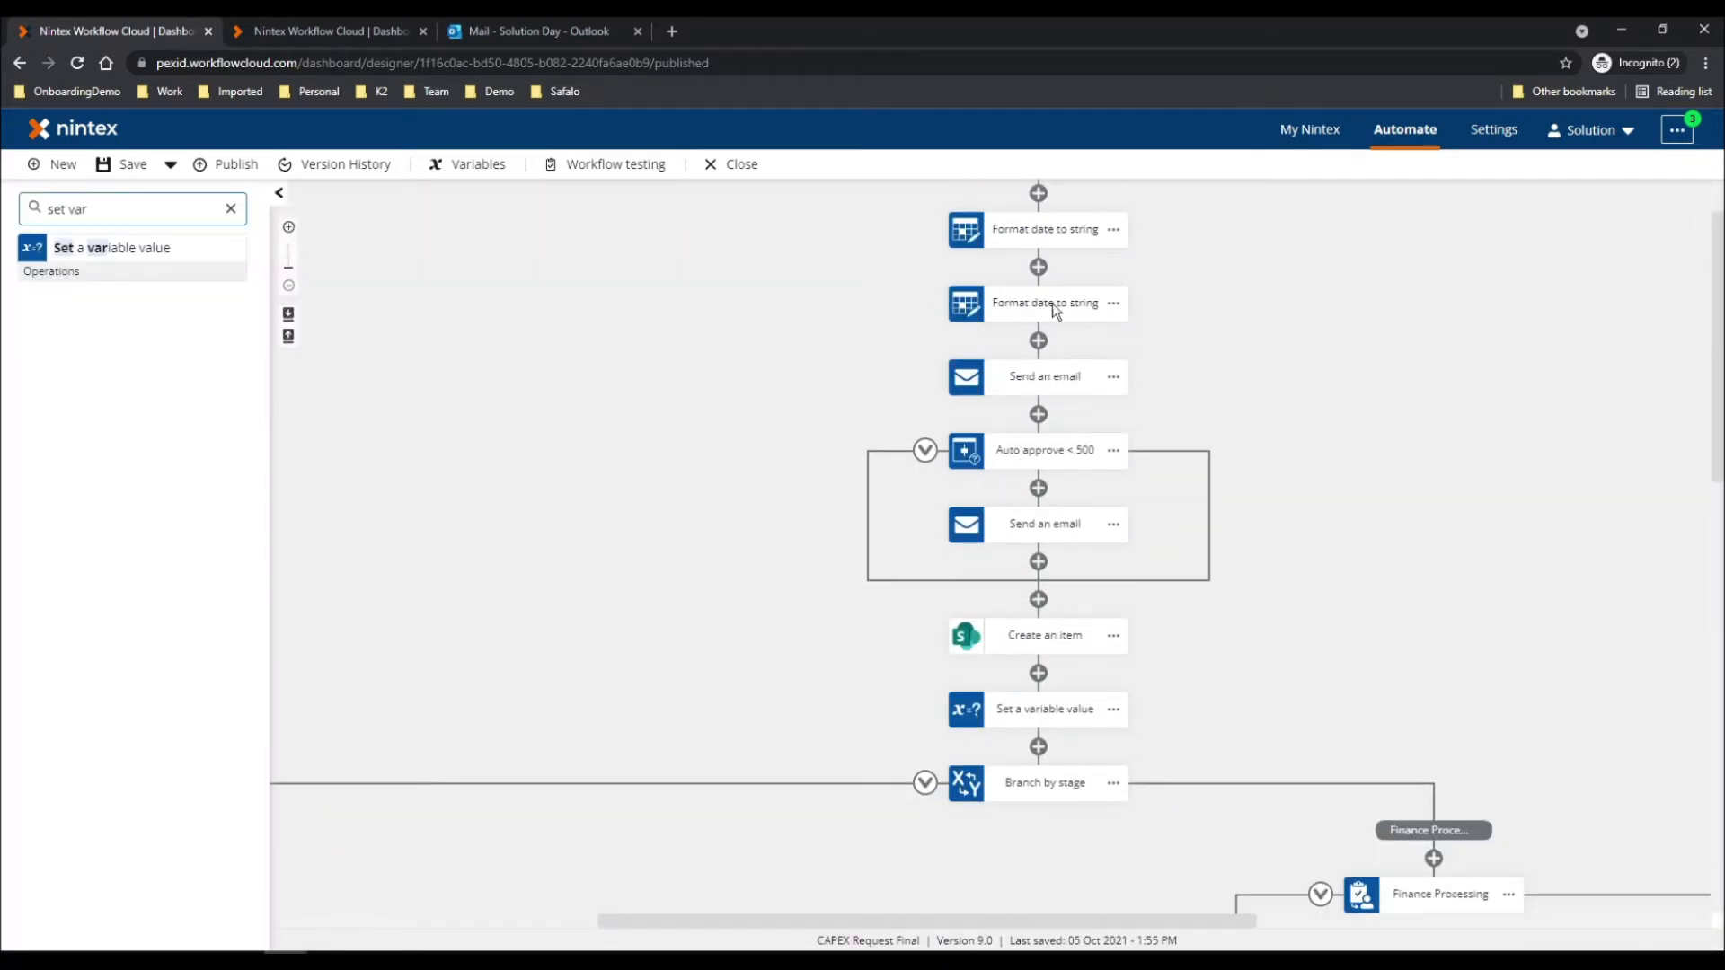
{"action": "left_click", "coordinate": [1025, 226]}
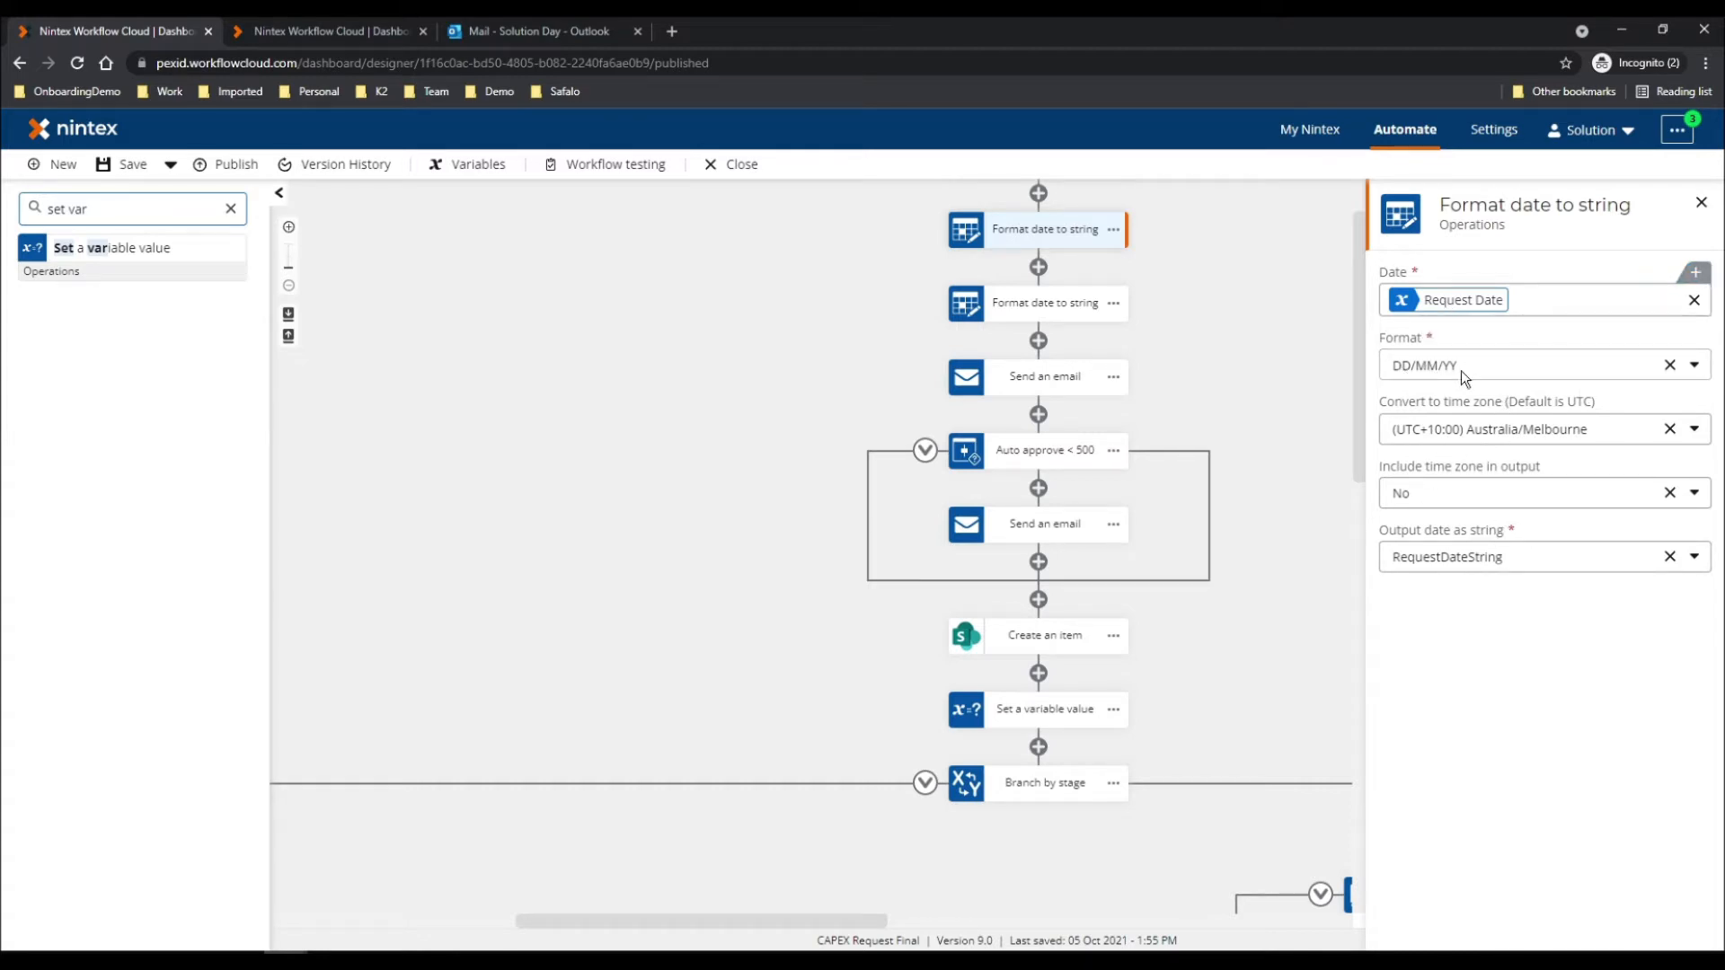
{"action": "left_click", "coordinate": [1264, 645]}
{"action": "scroll", "coordinate": [1264, 645], "scroll_direction": "down", "scroll_amount": 2}
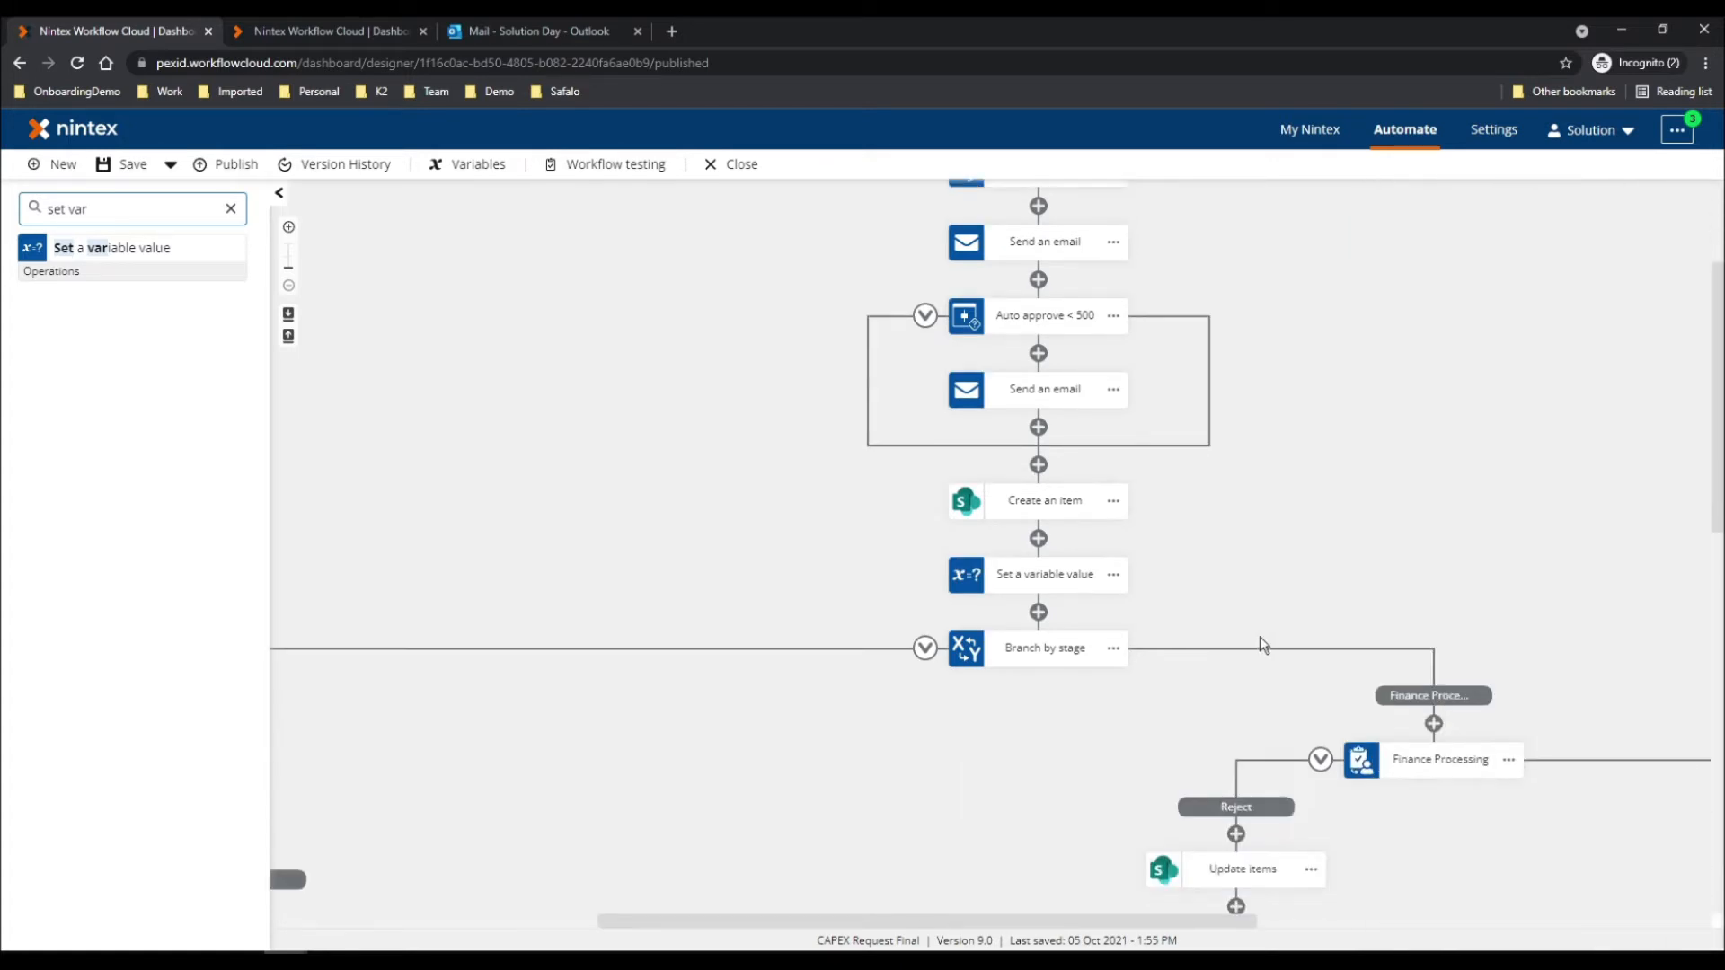
Step: Insert the workflow initiator's First name and Last name variables into the Action By cell of the Log table value
{"action": "left_click", "coordinate": [1057, 576]}
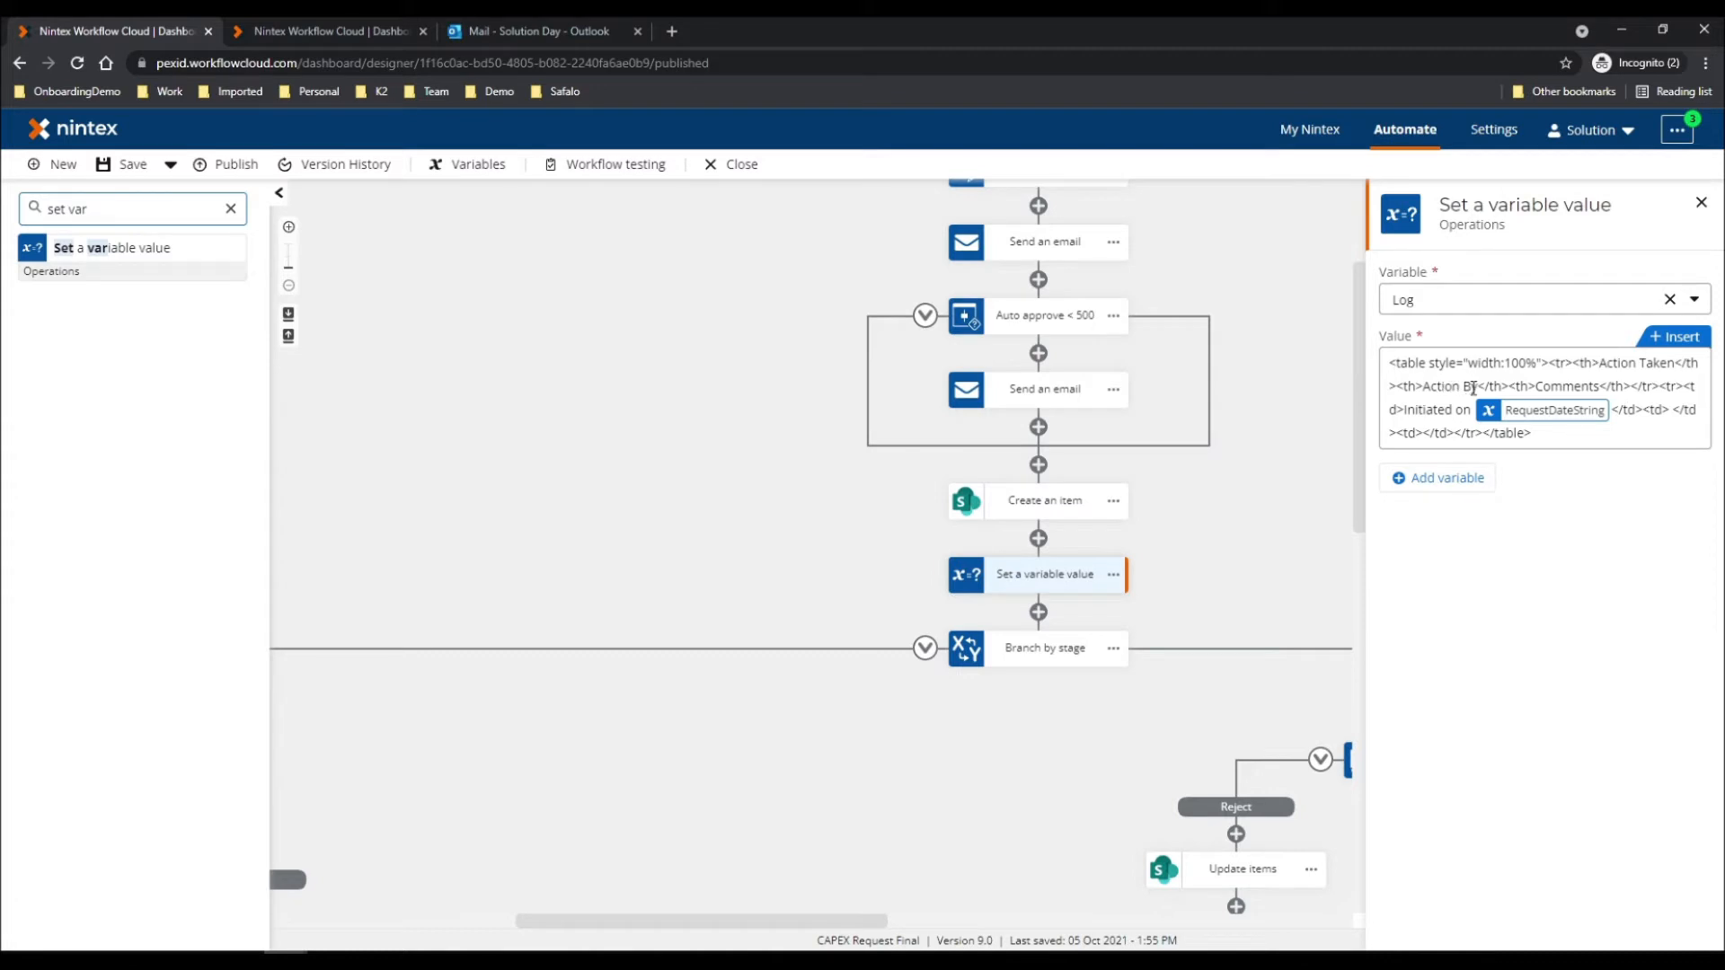
{"action": "left_click", "coordinate": [1667, 410]}
{"action": "key", "text": "Delete"}
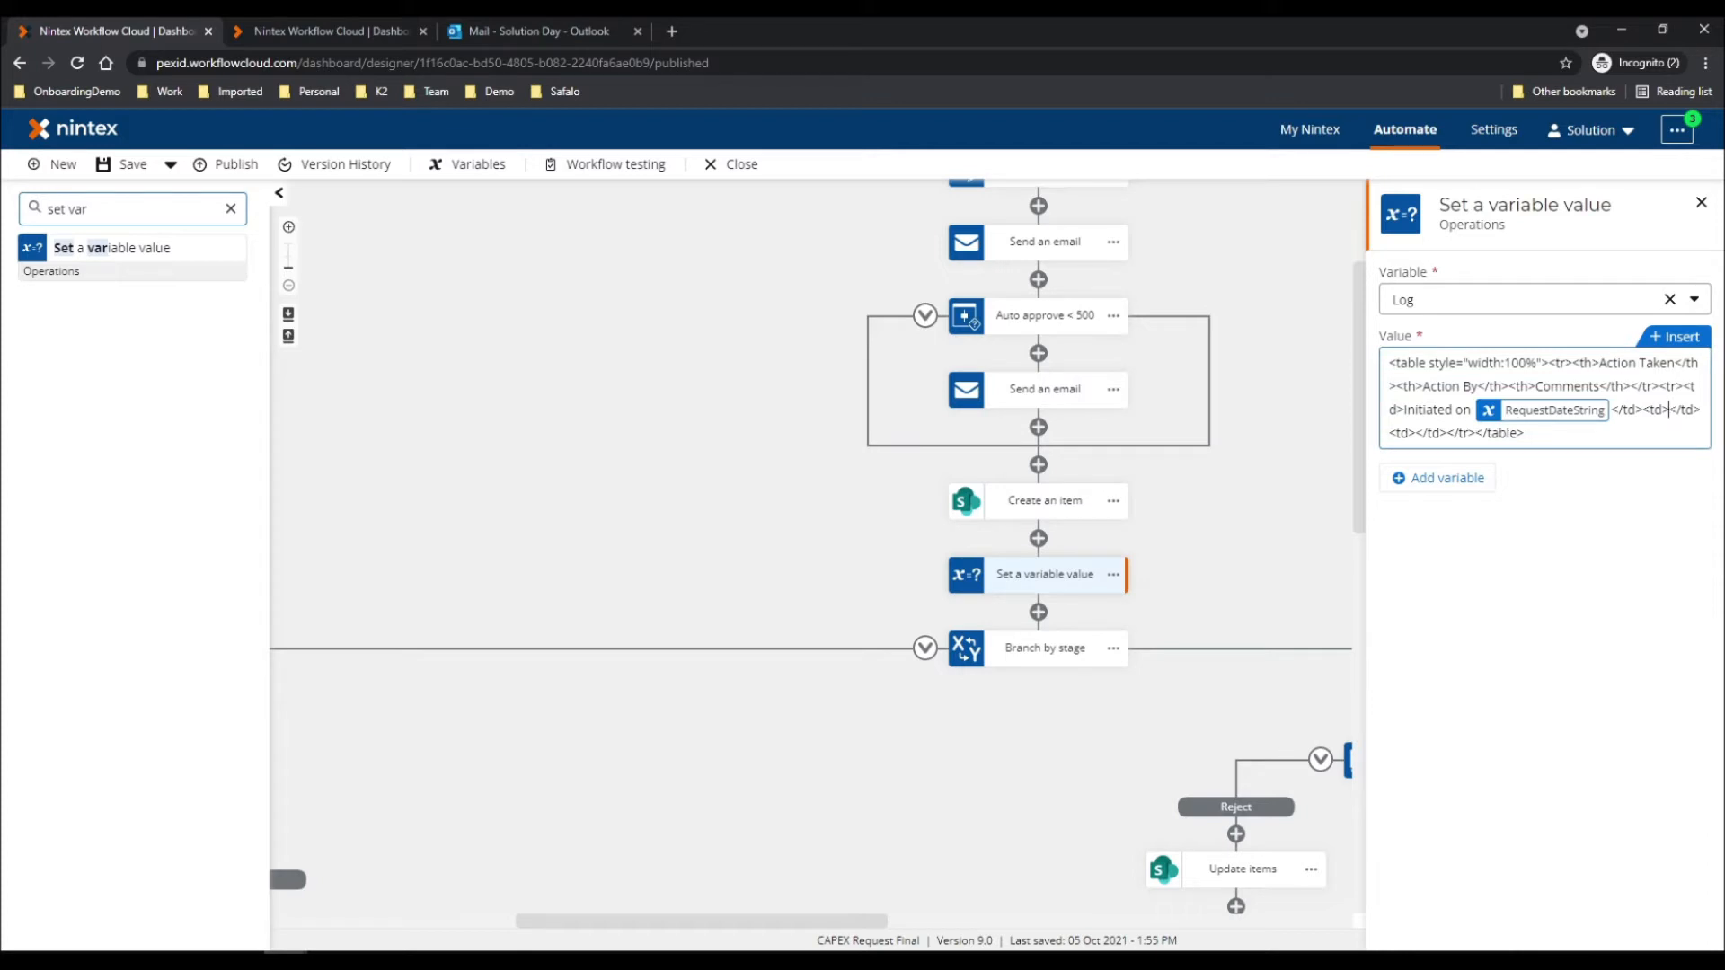
{"action": "left_click", "coordinate": [1678, 338]}
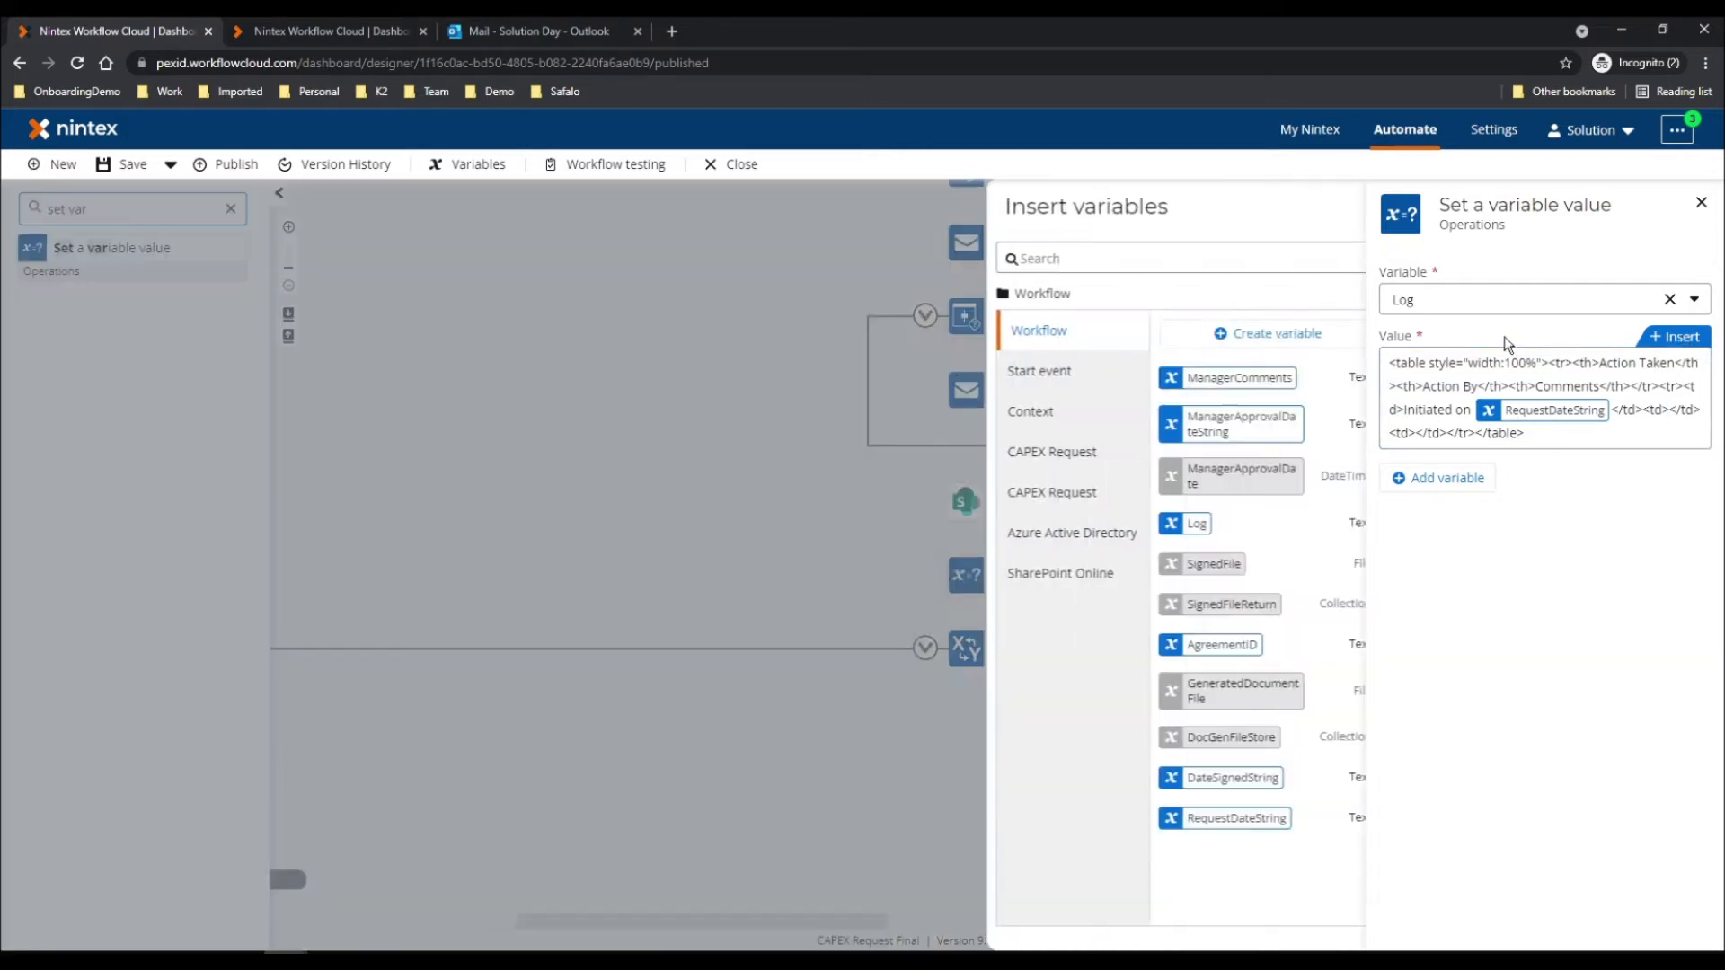
{"action": "left_click", "coordinate": [804, 368]}
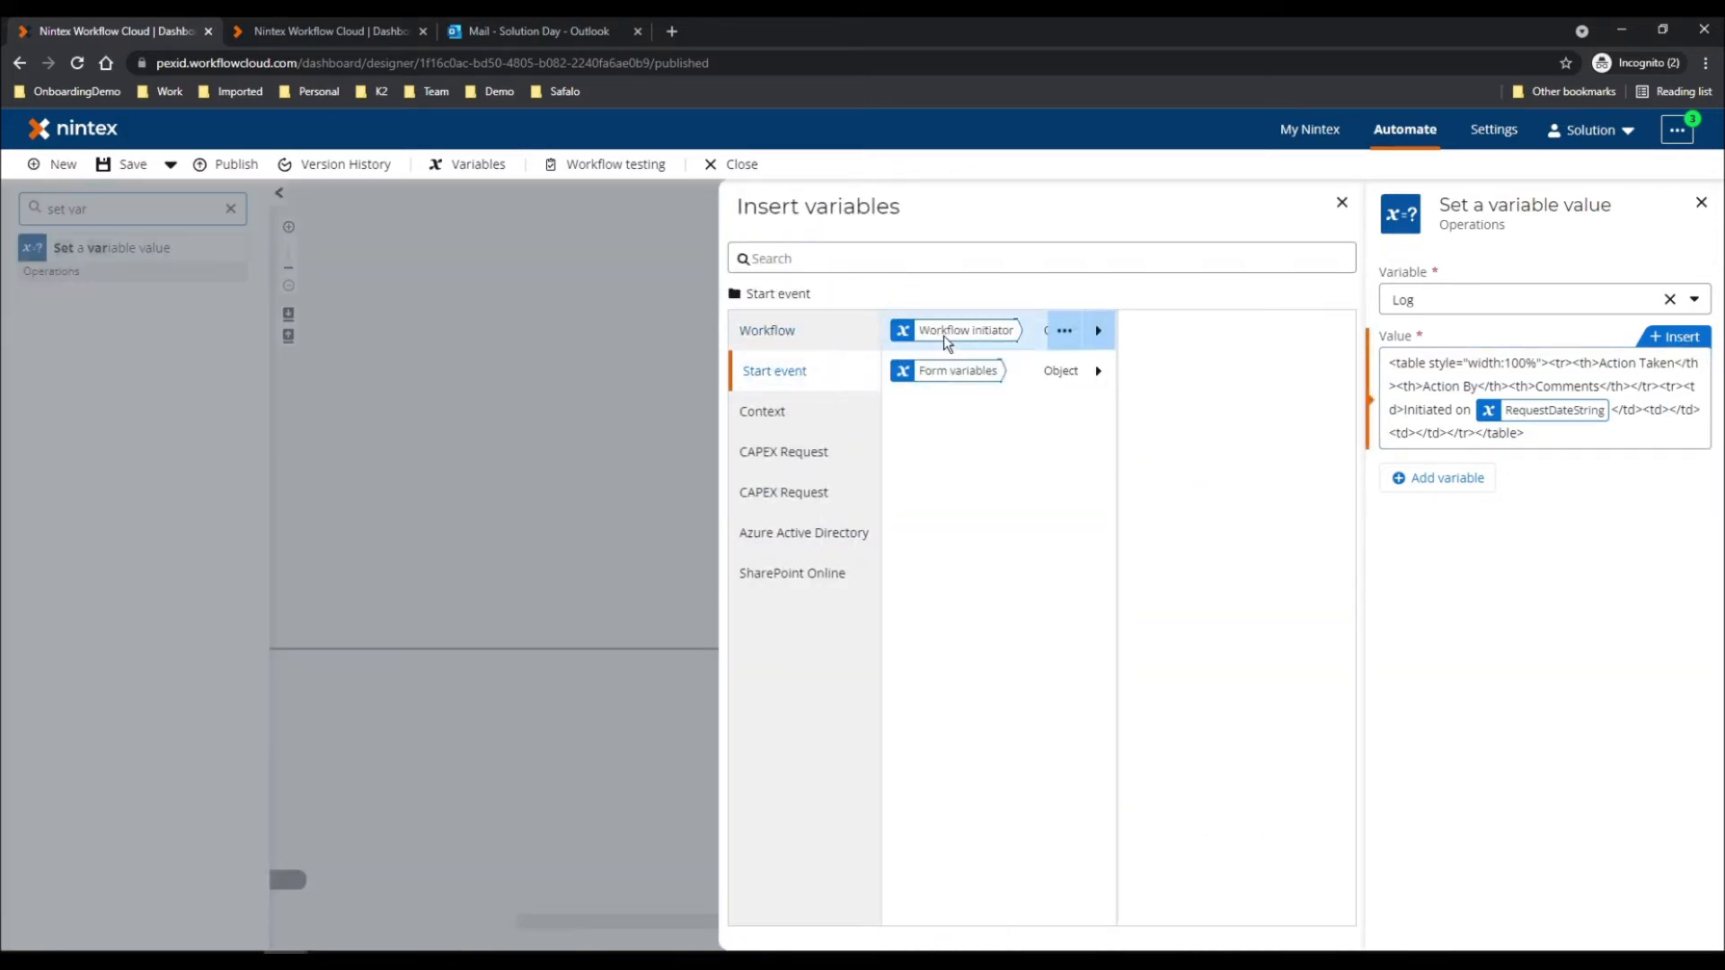
{"action": "left_click", "coordinate": [944, 332]}
{"action": "left_click", "coordinate": [1282, 333]}
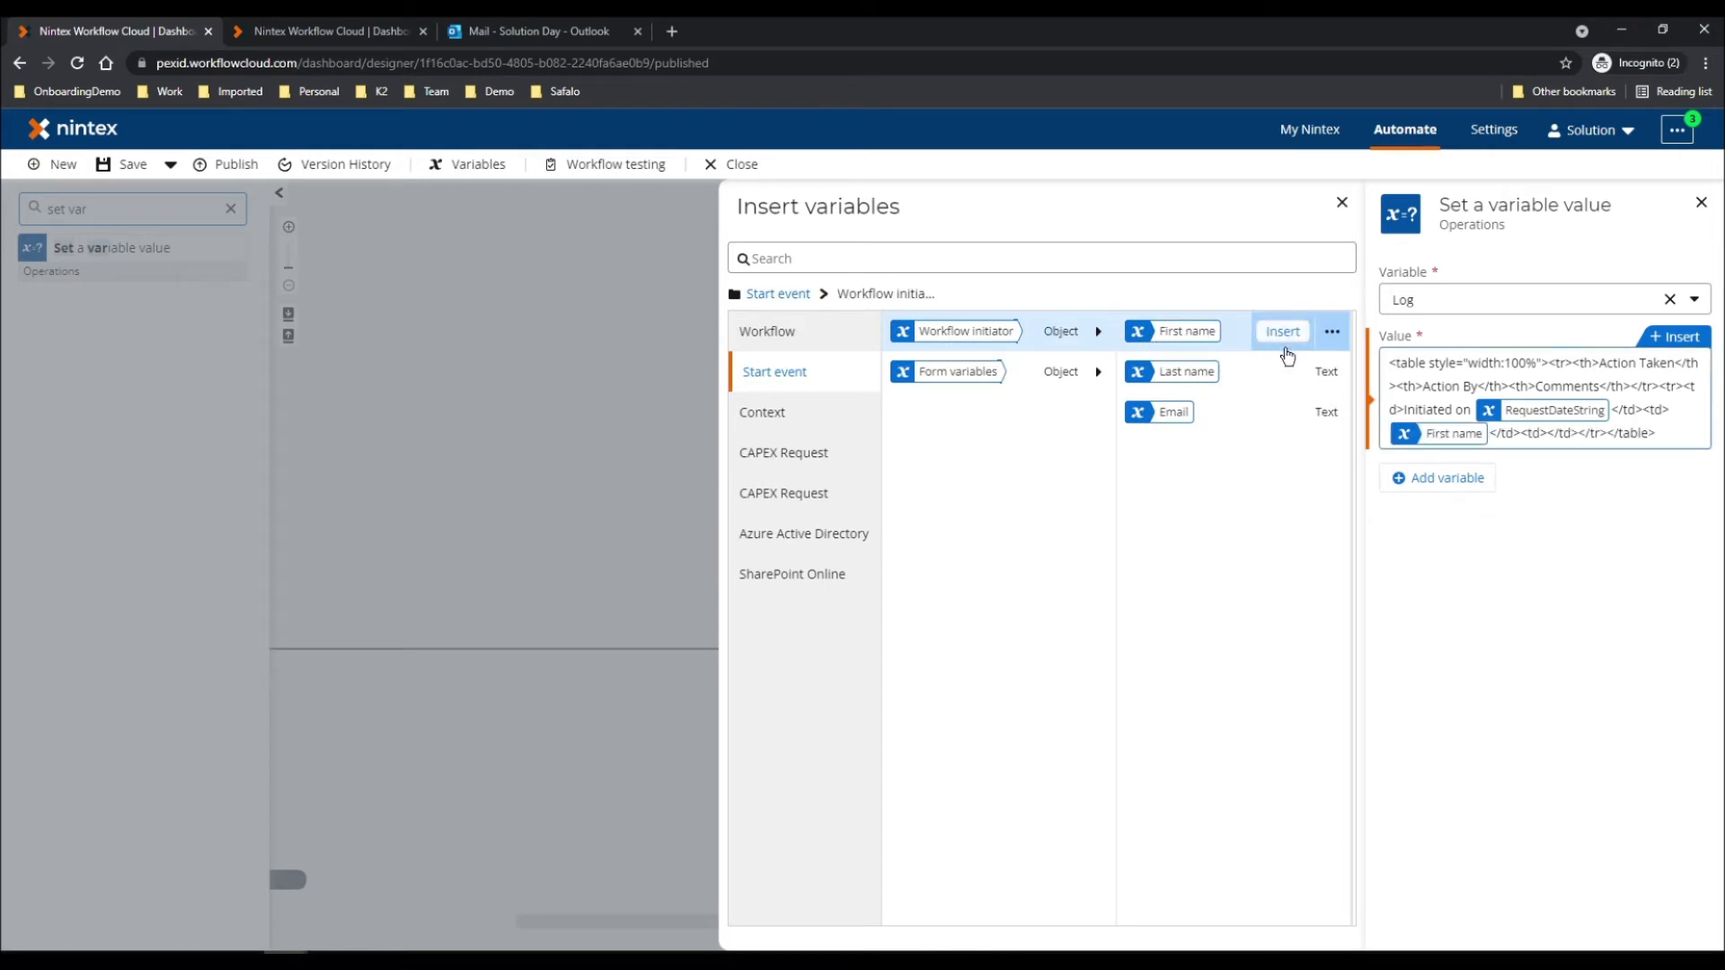
{"action": "left_click", "coordinate": [1288, 378]}
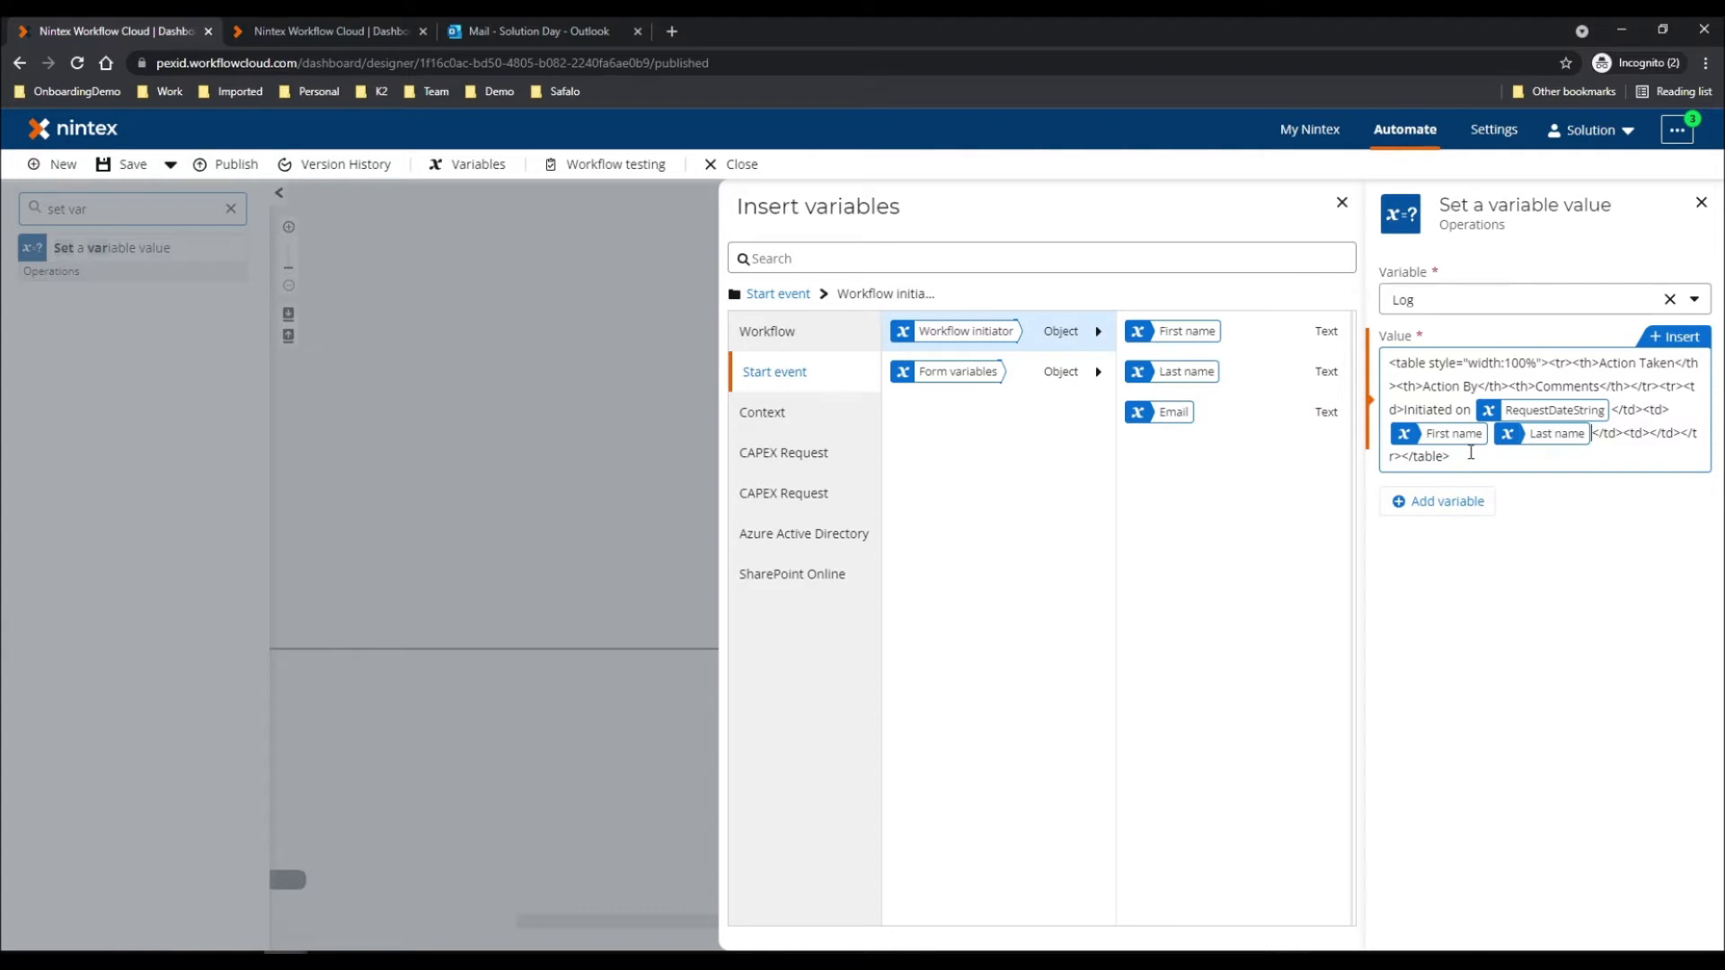
{"action": "left_click", "coordinate": [1651, 435]}
{"action": "left_click", "coordinate": [614, 439]}
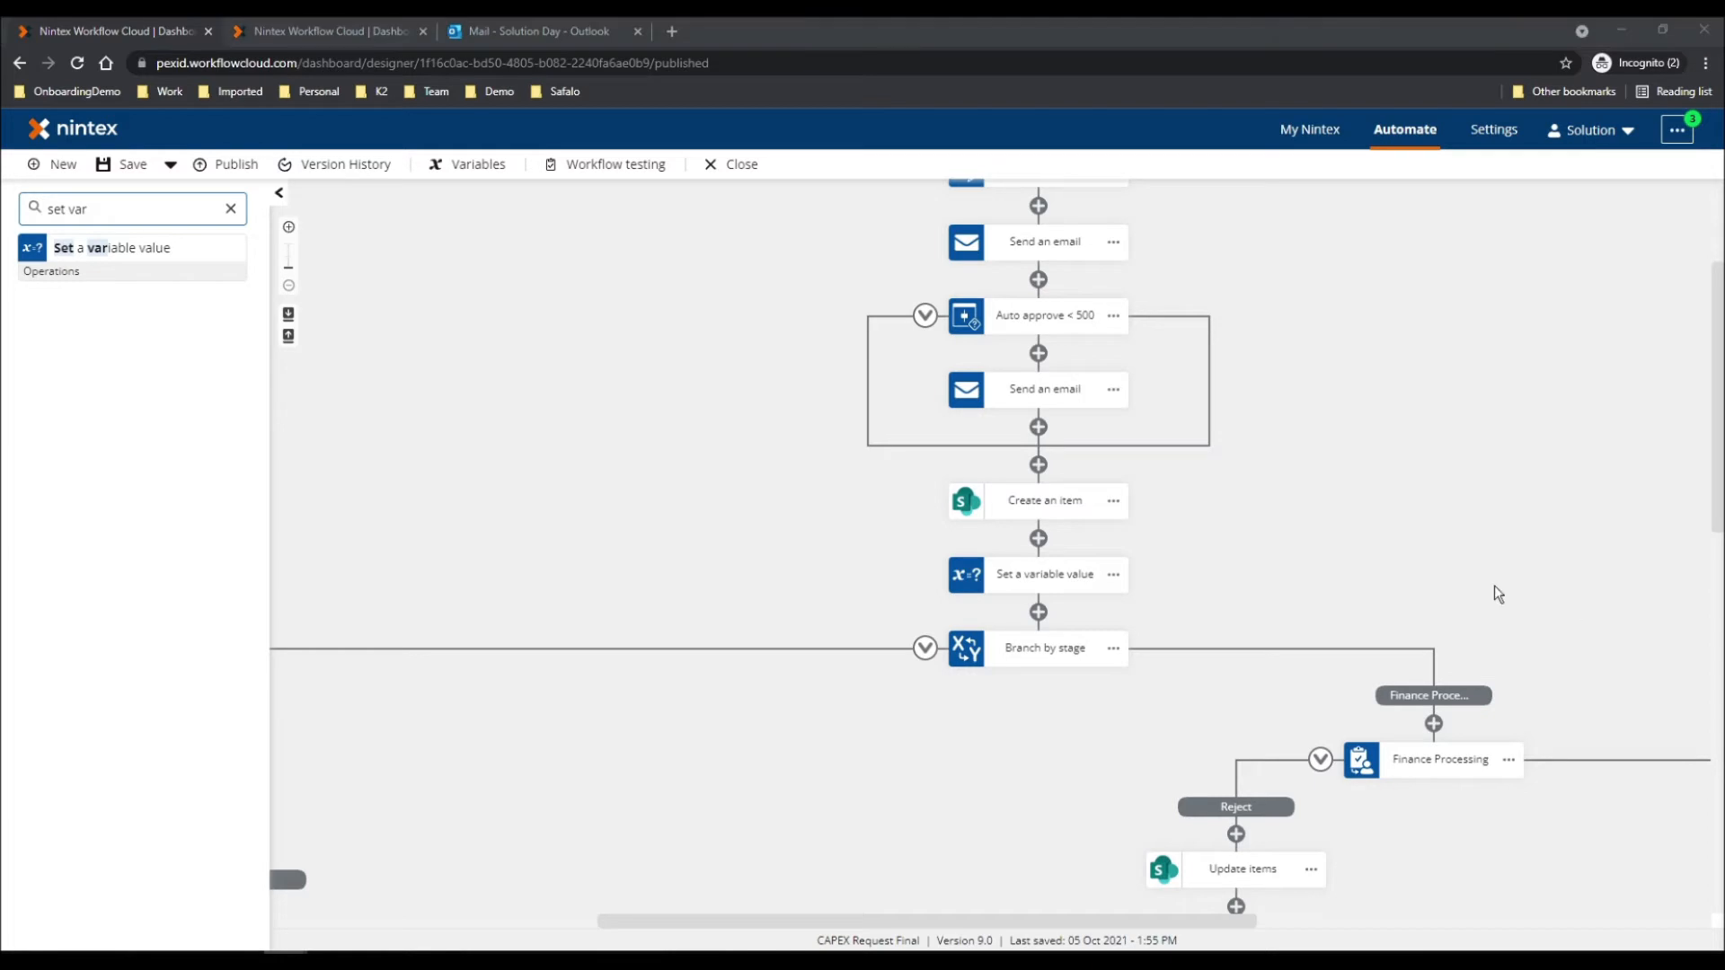
Step: Examine the Manager Approval and CFO Approval branches of the workflow, with the action search cleared
{"action": "left_click_drag", "start_coordinate": [454, 755], "coordinate": [1387, 389]}
{"action": "left_click", "coordinate": [228, 210]}
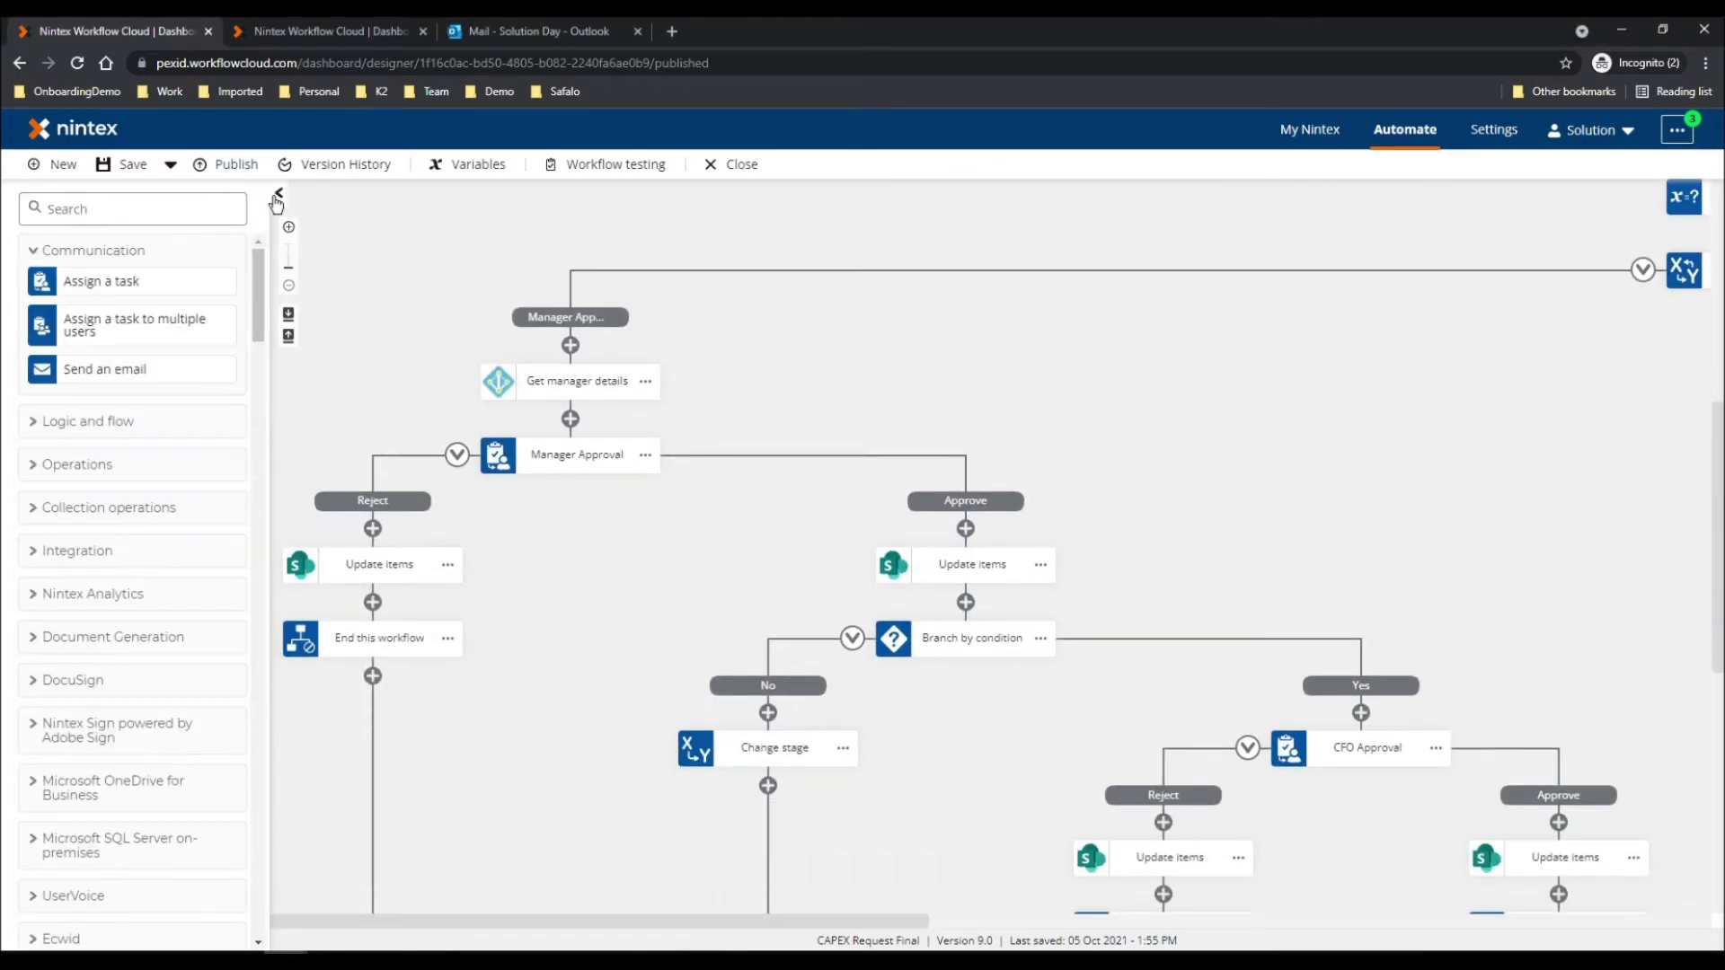
{"action": "left_click", "coordinate": [278, 193]}
{"action": "scroll", "coordinate": [484, 589], "scroll_direction": "down", "scroll_amount": 1}
{"action": "scroll", "coordinate": [484, 588], "scroll_direction": "down", "scroll_amount": 1}
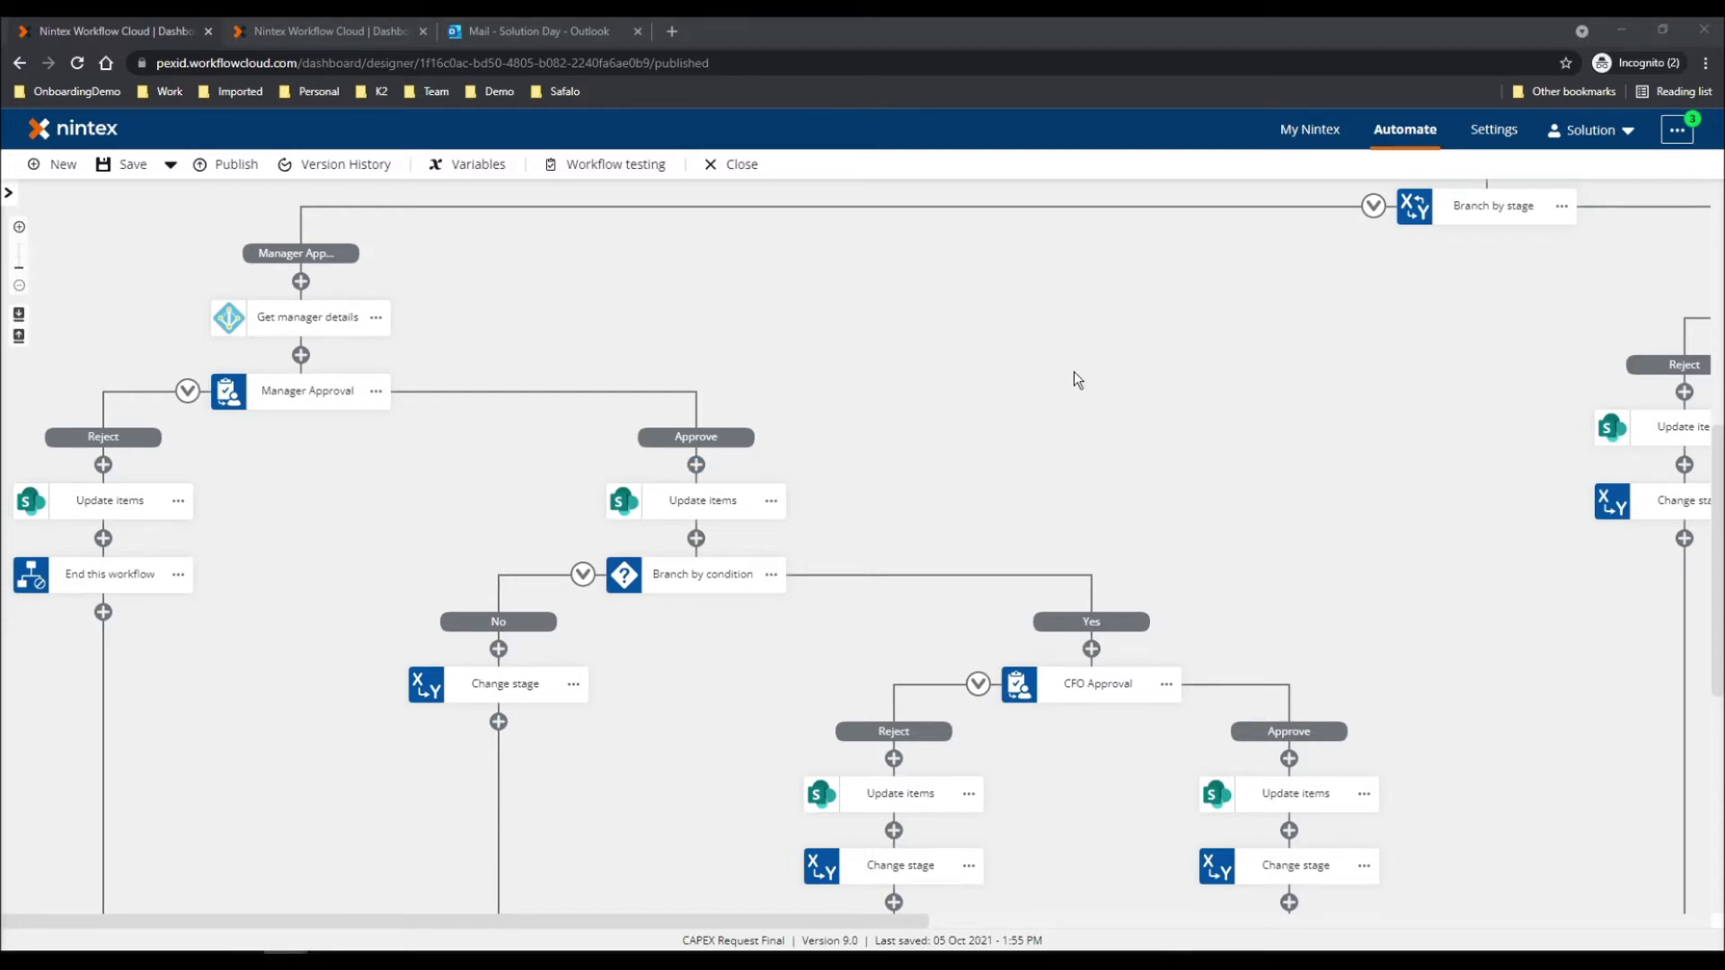
{"action": "scroll", "coordinate": [1074, 370], "scroll_direction": "up", "scroll_amount": 1}
{"action": "scroll", "coordinate": [1080, 374], "scroll_direction": "down", "scroll_amount": 1}
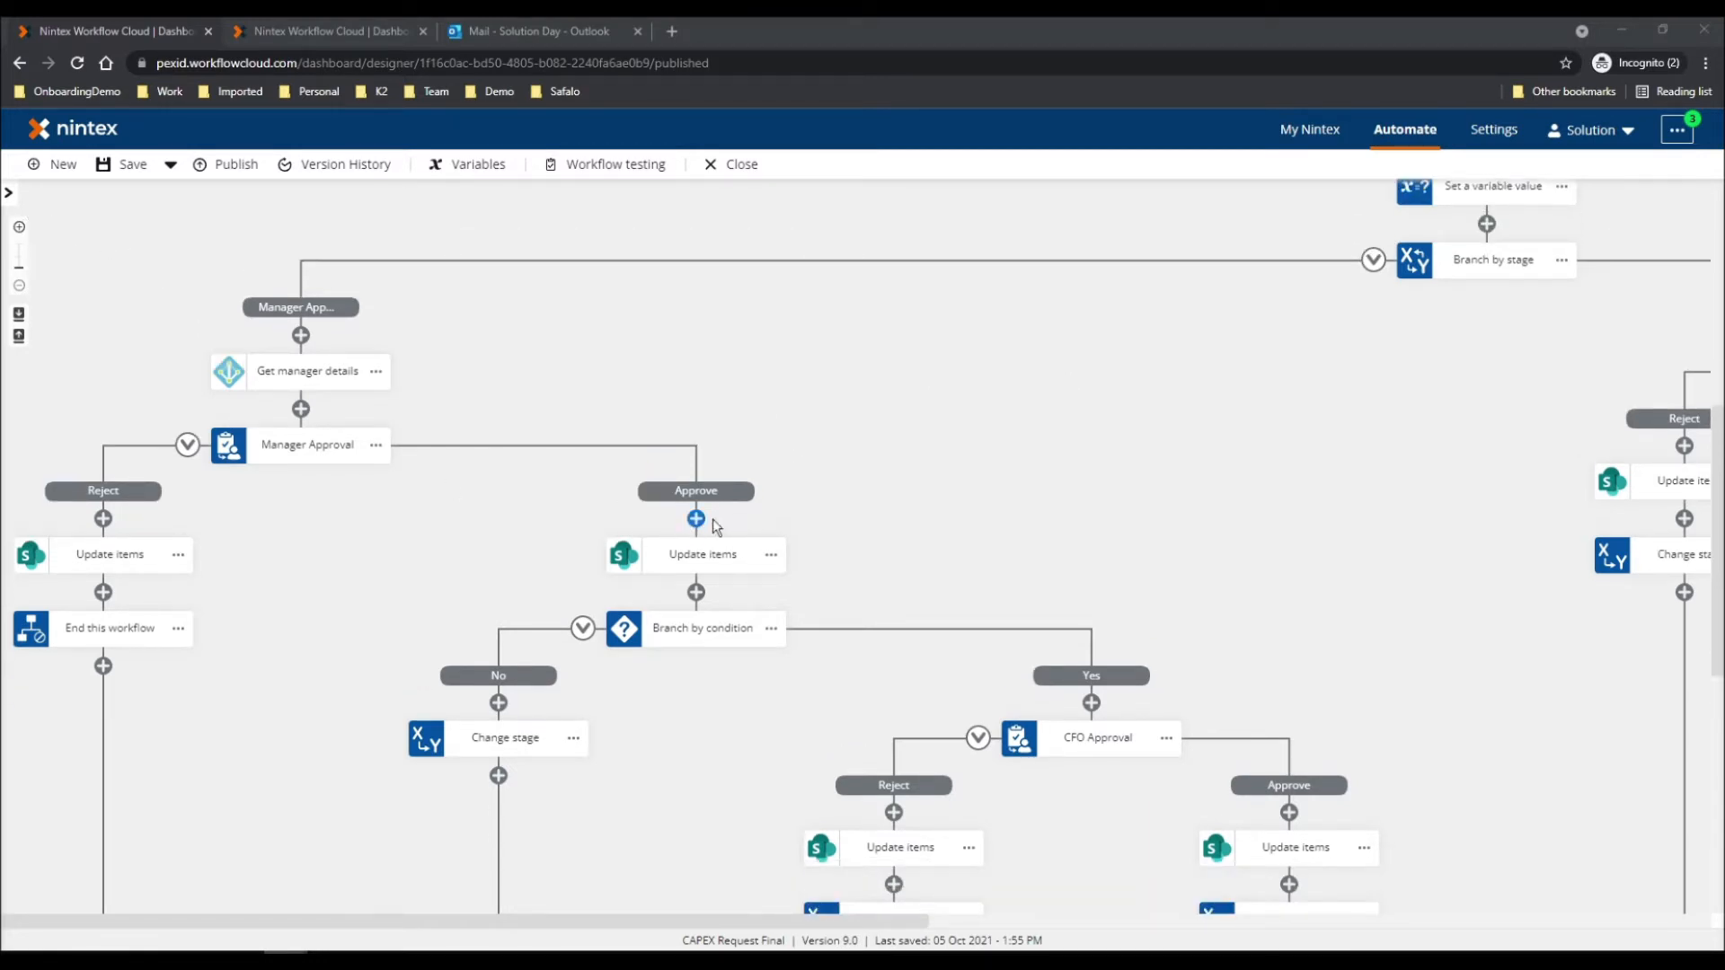
Step: Add a Set a variable value action at the start of Manager Approval's Approve branch, before Update items
{"action": "left_click", "coordinate": [9, 193]}
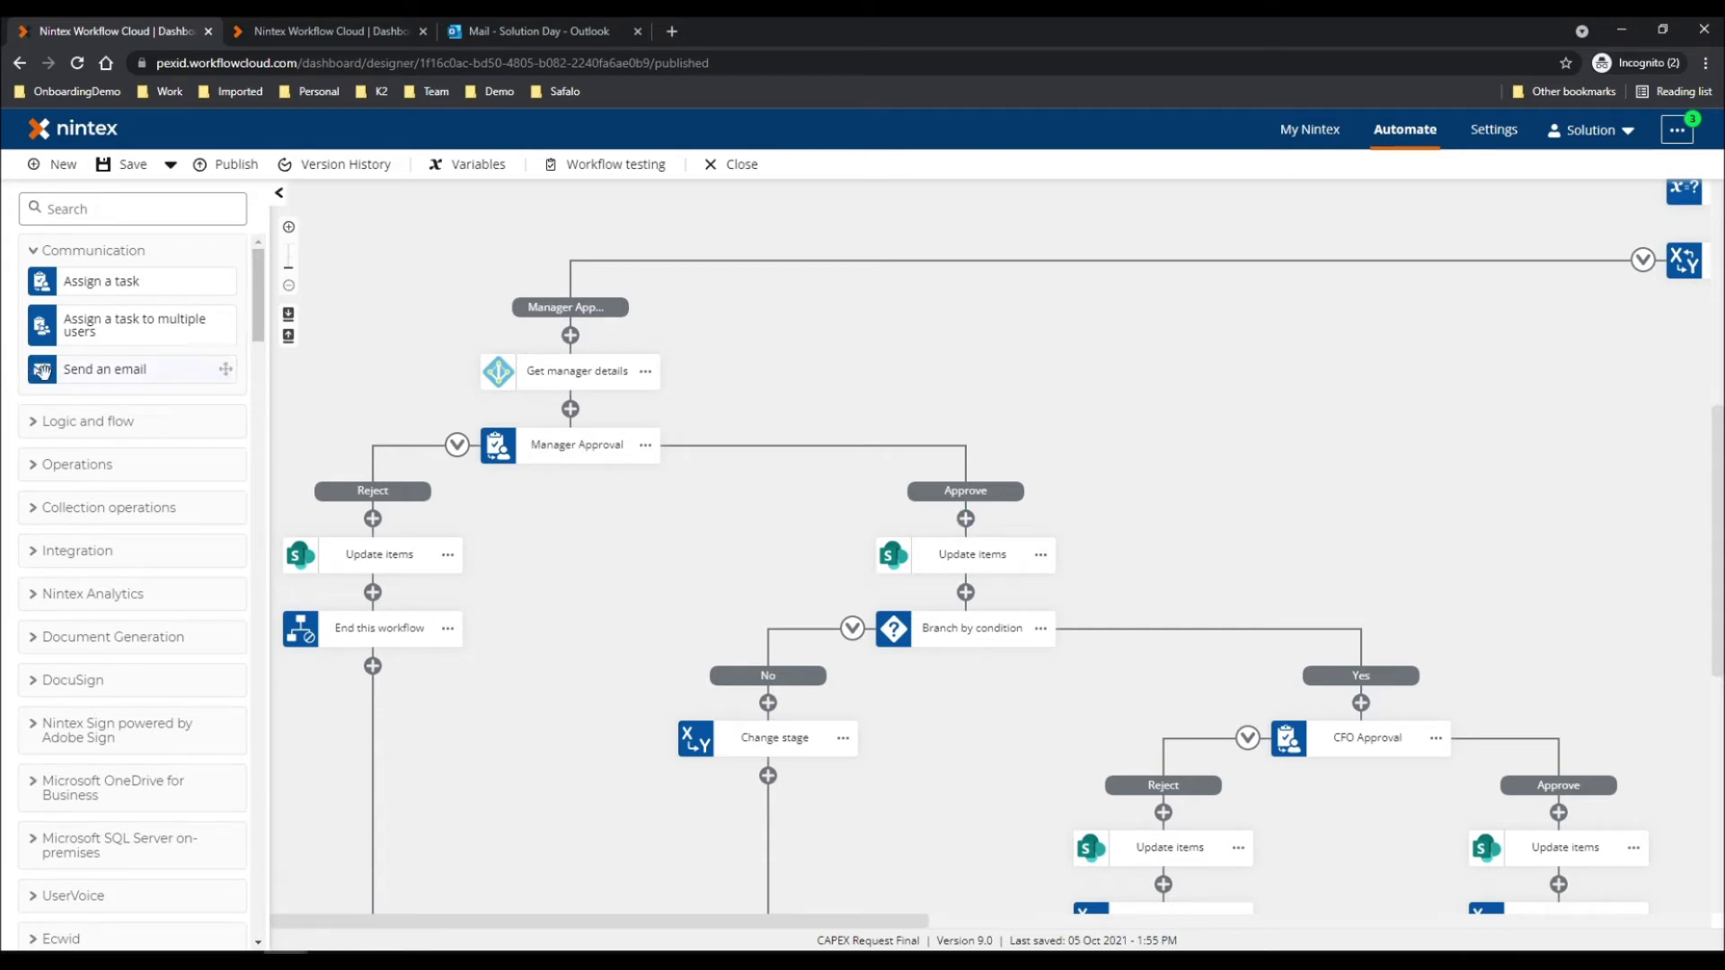
{"action": "left_click", "coordinate": [85, 206]}
{"action": "type", "text": "s"}
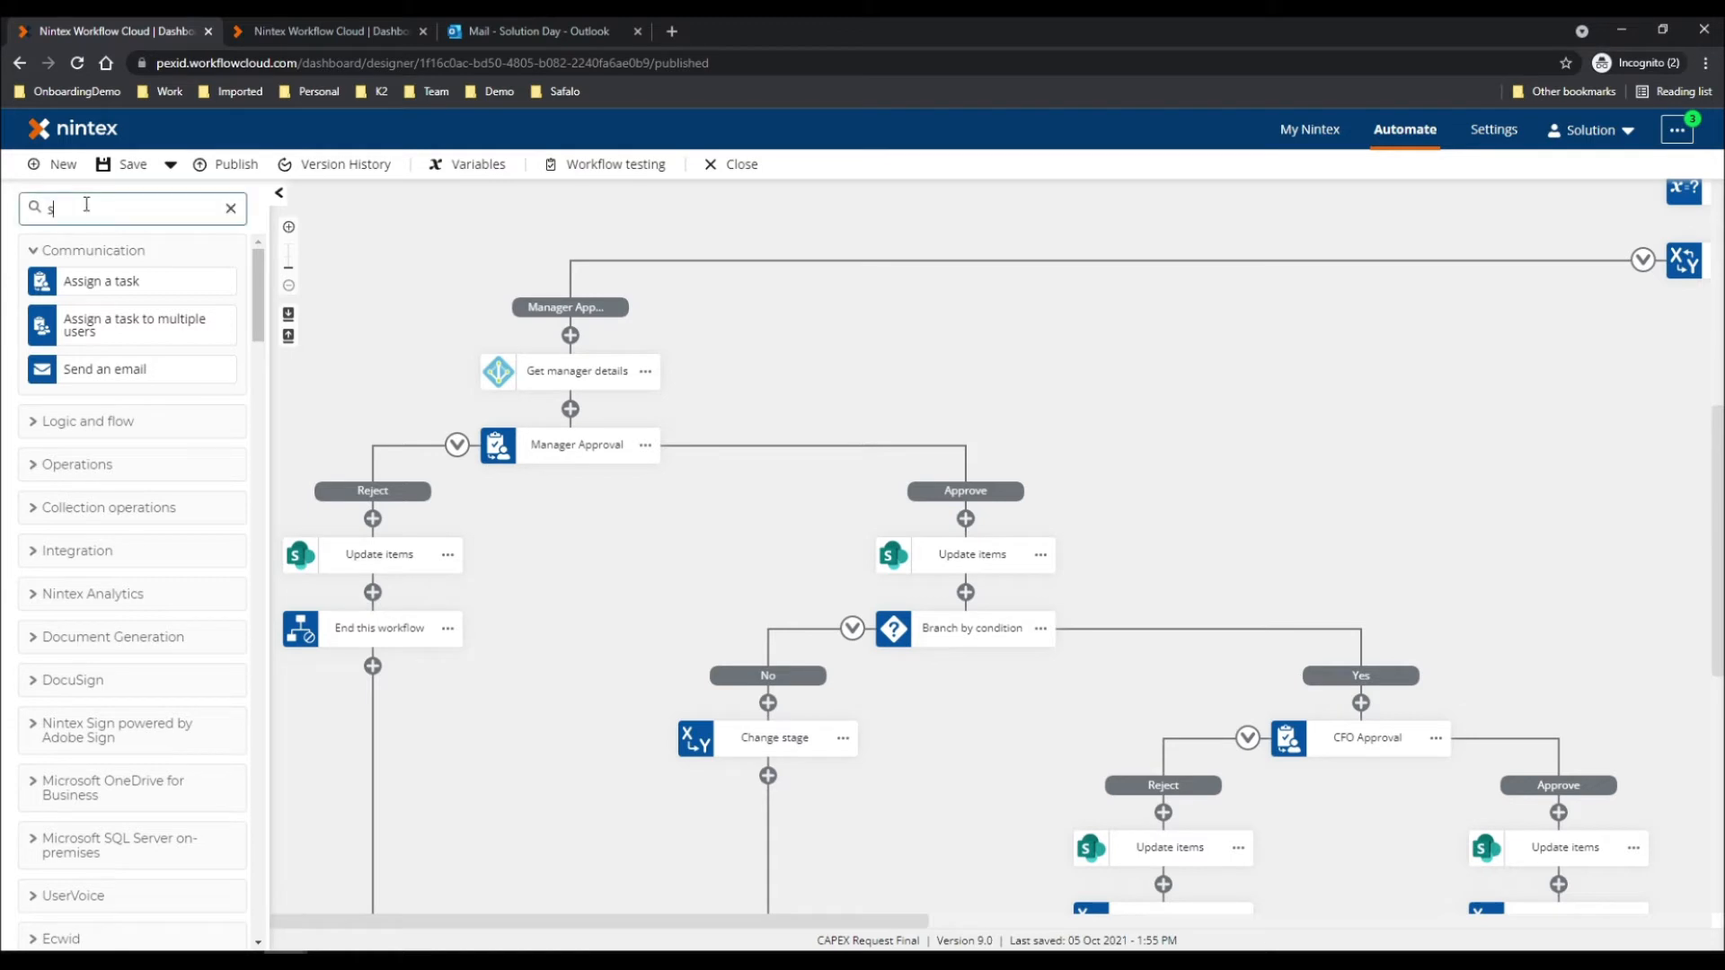
{"action": "type", "text": "et var"}
{"action": "left_click_drag", "start_coordinate": [107, 248], "coordinate": [965, 519]}
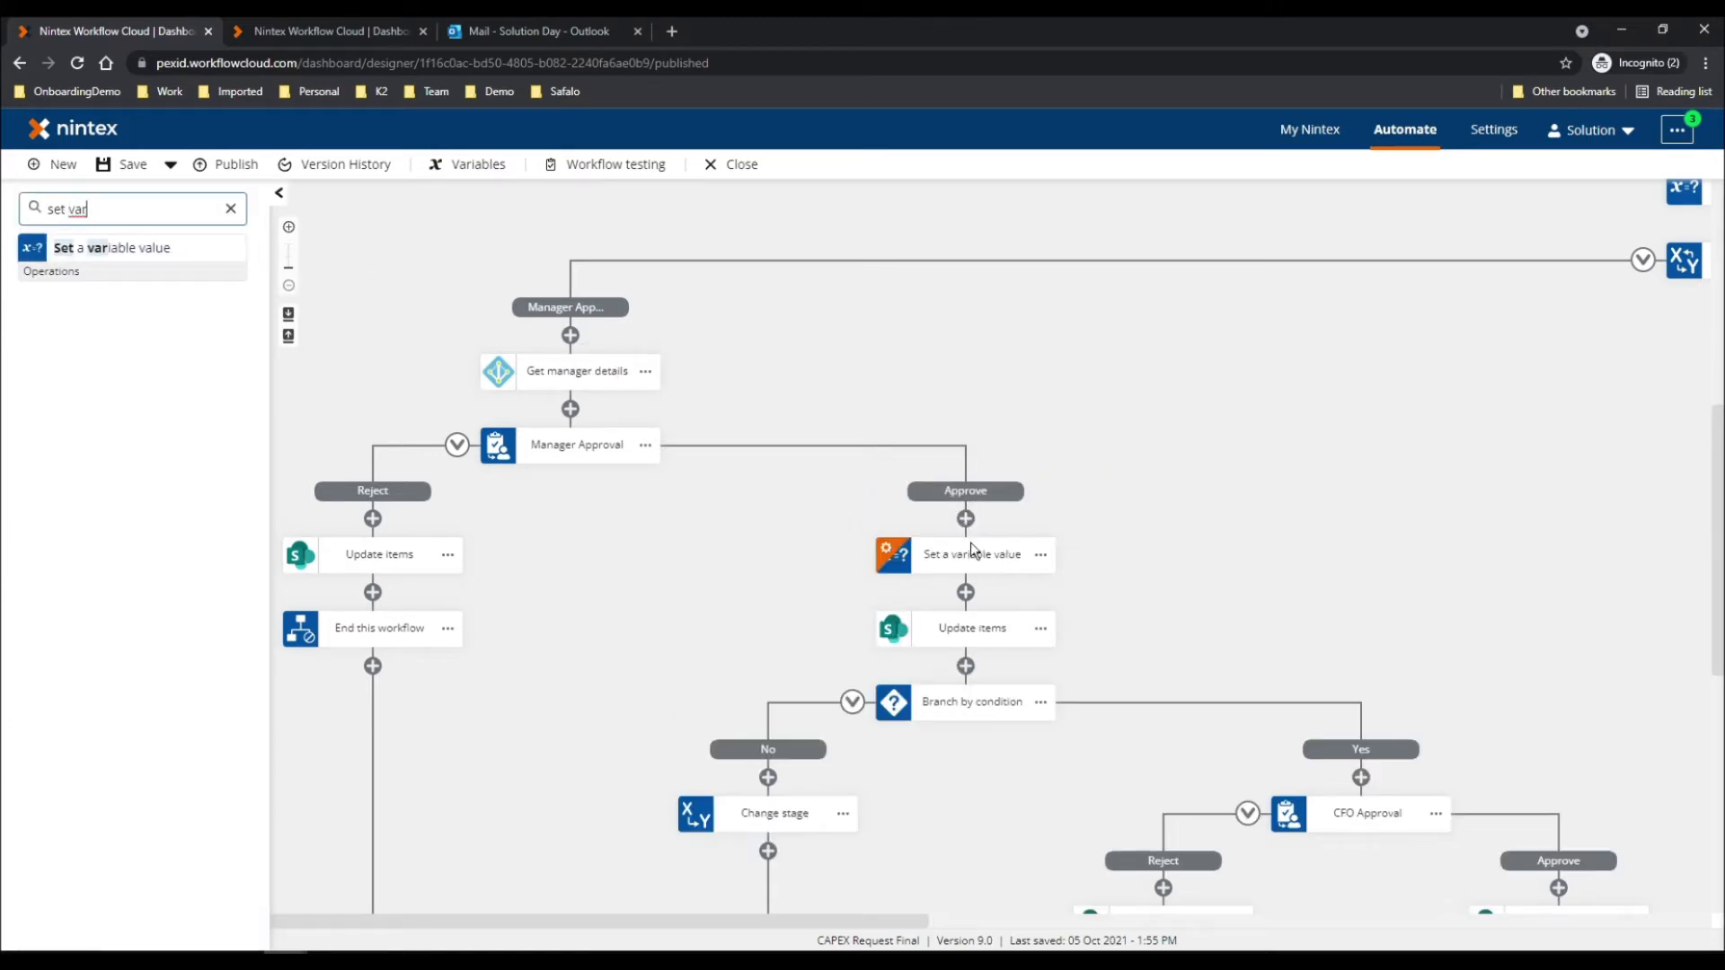
Step: Set the ManagerApprovalDate variable to the Current date context value in the Approve branch's Set a variable value action
{"action": "left_click", "coordinate": [973, 566]}
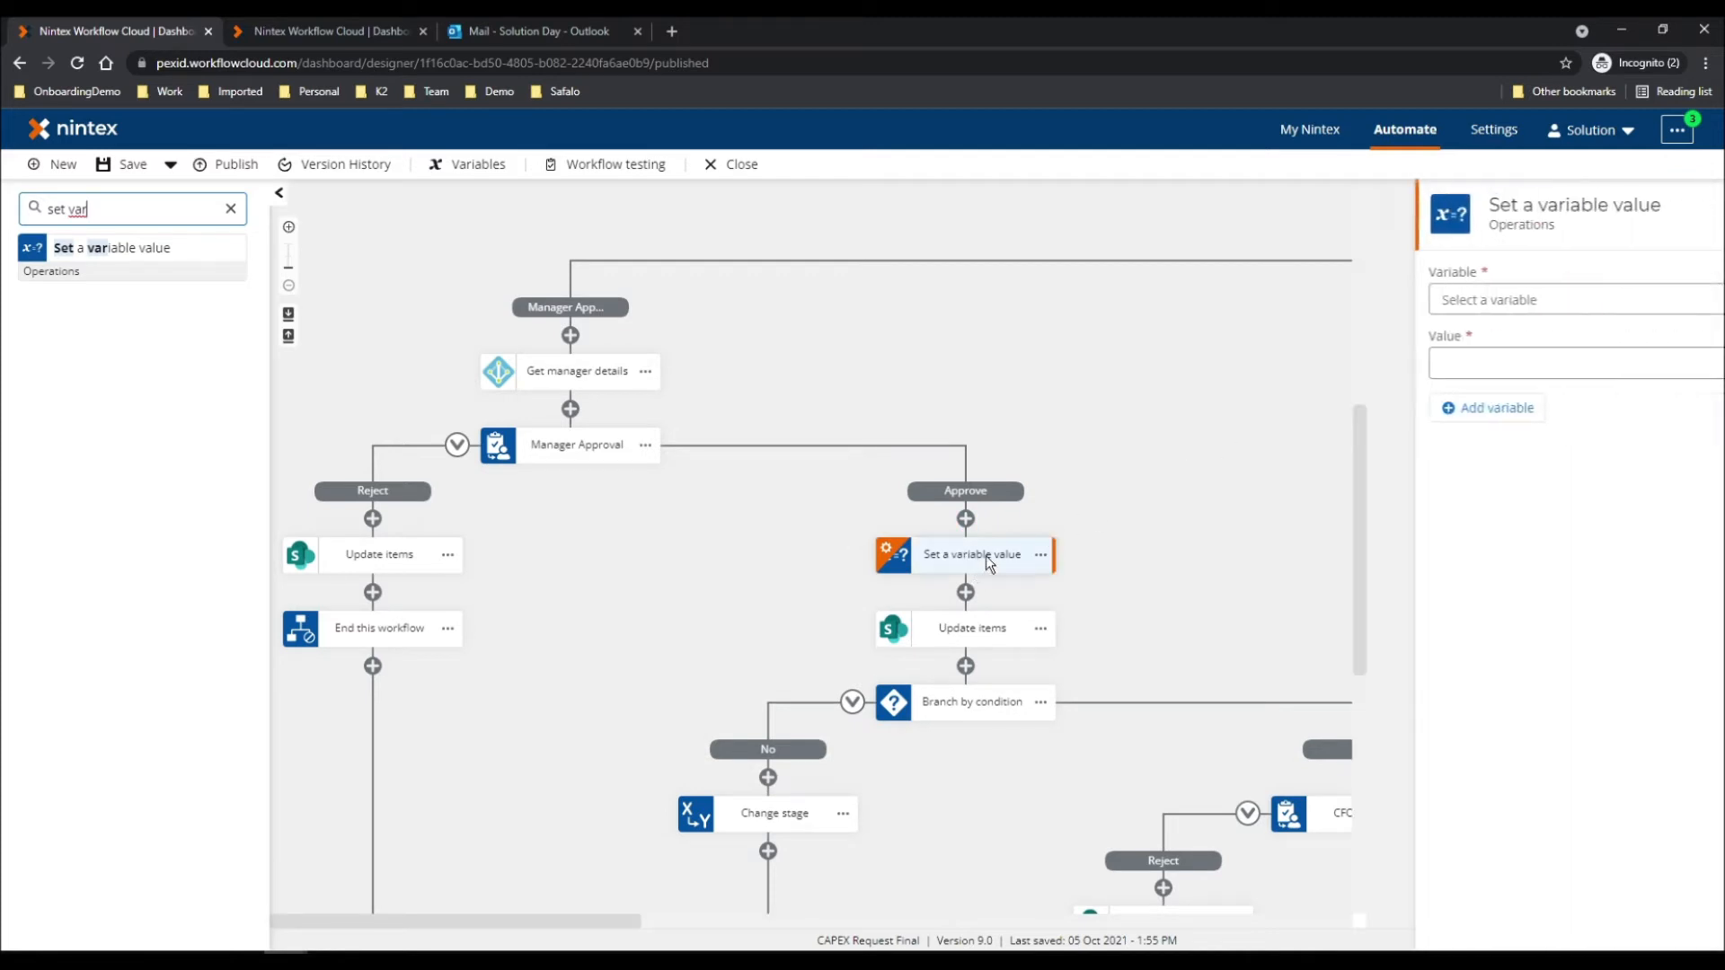
{"action": "left_click", "coordinate": [1500, 297]}
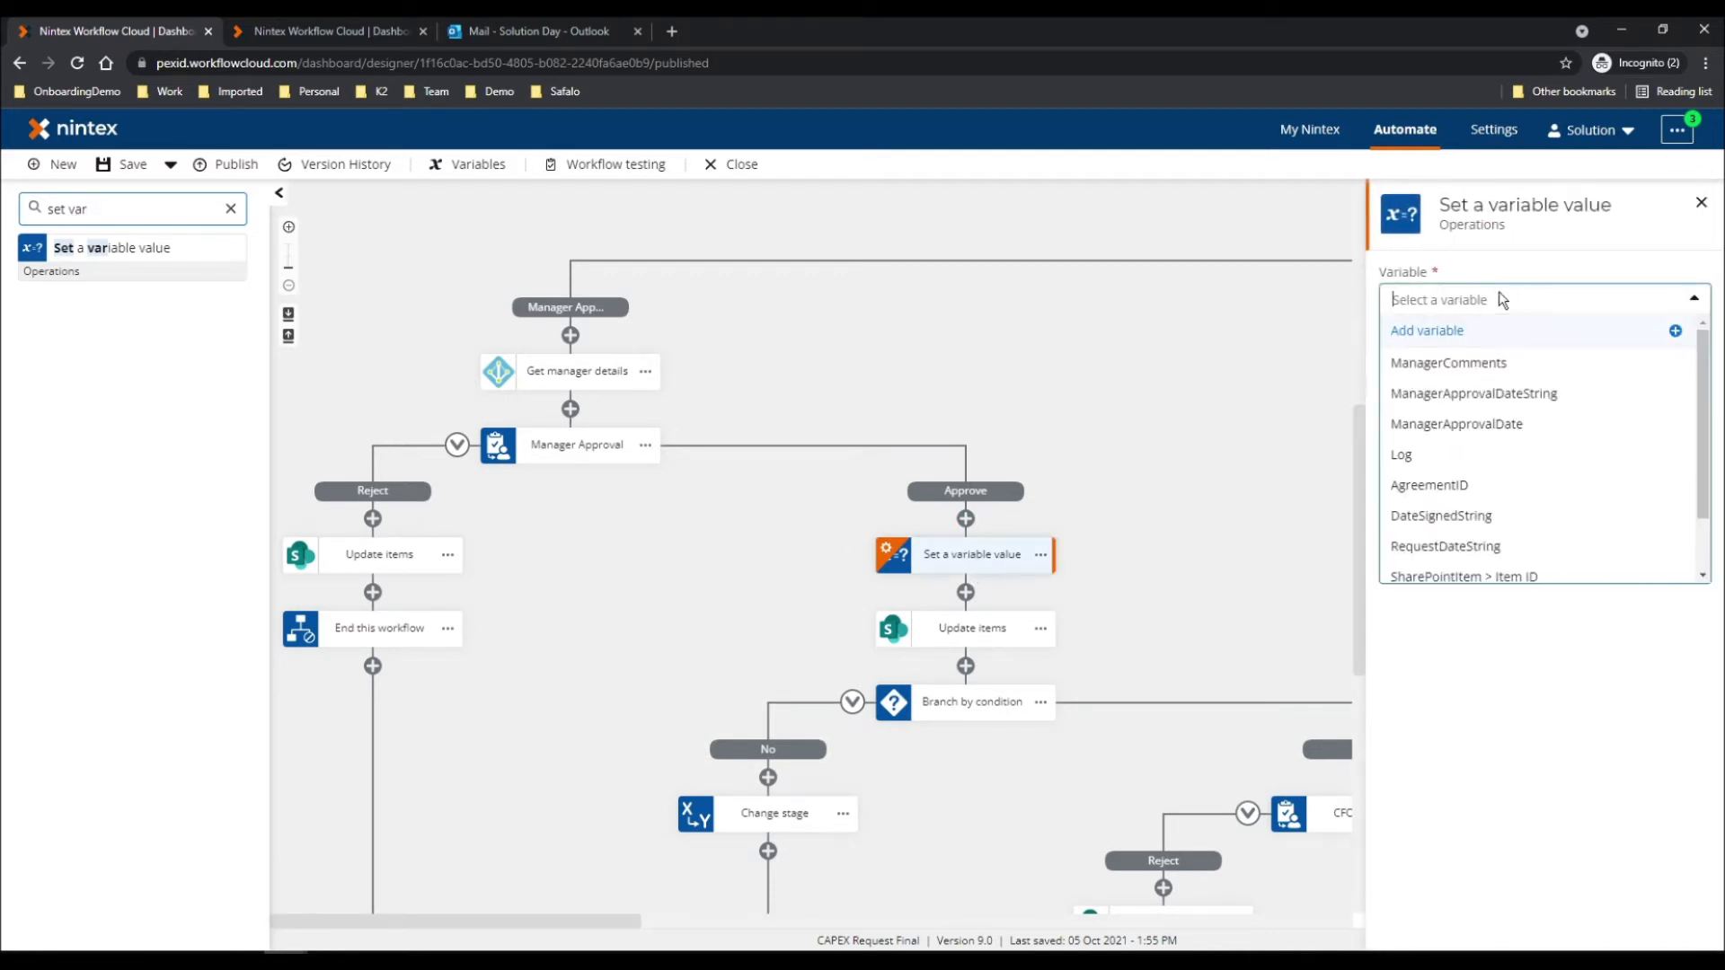
{"action": "left_click", "coordinate": [1495, 429]}
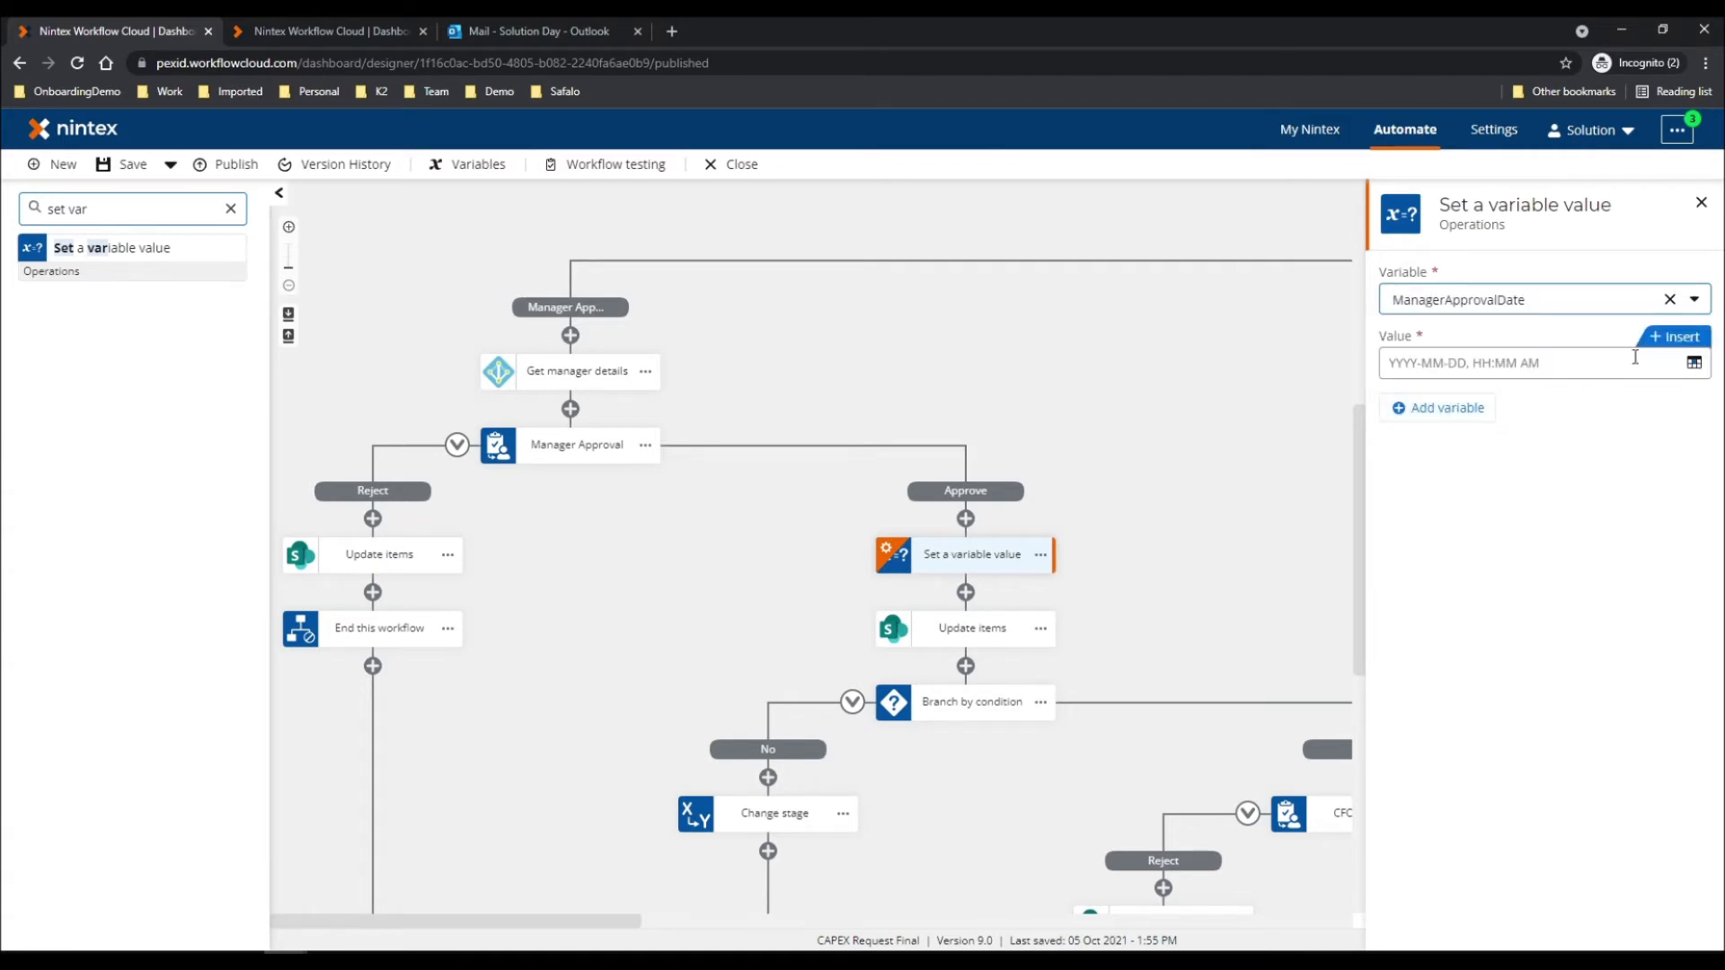
{"action": "left_click", "coordinate": [1673, 340]}
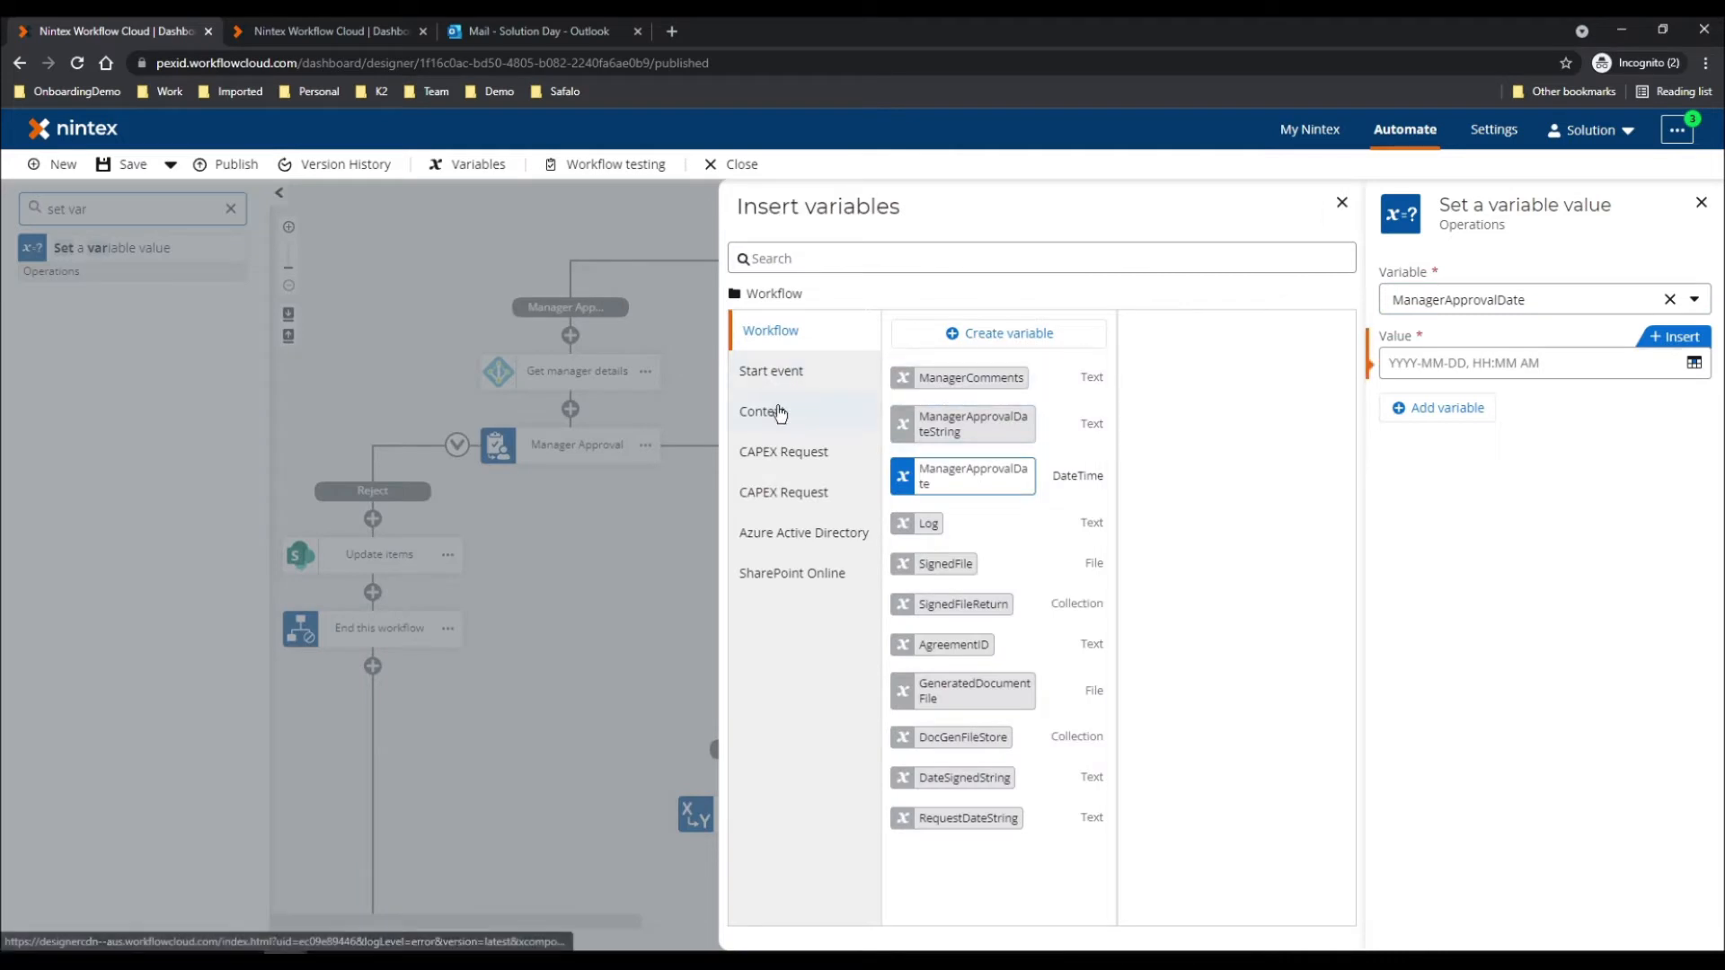
{"action": "left_click", "coordinate": [778, 411]}
{"action": "mouse_move", "coordinate": [986, 348]}
{"action": "left_click", "coordinate": [1043, 339]}
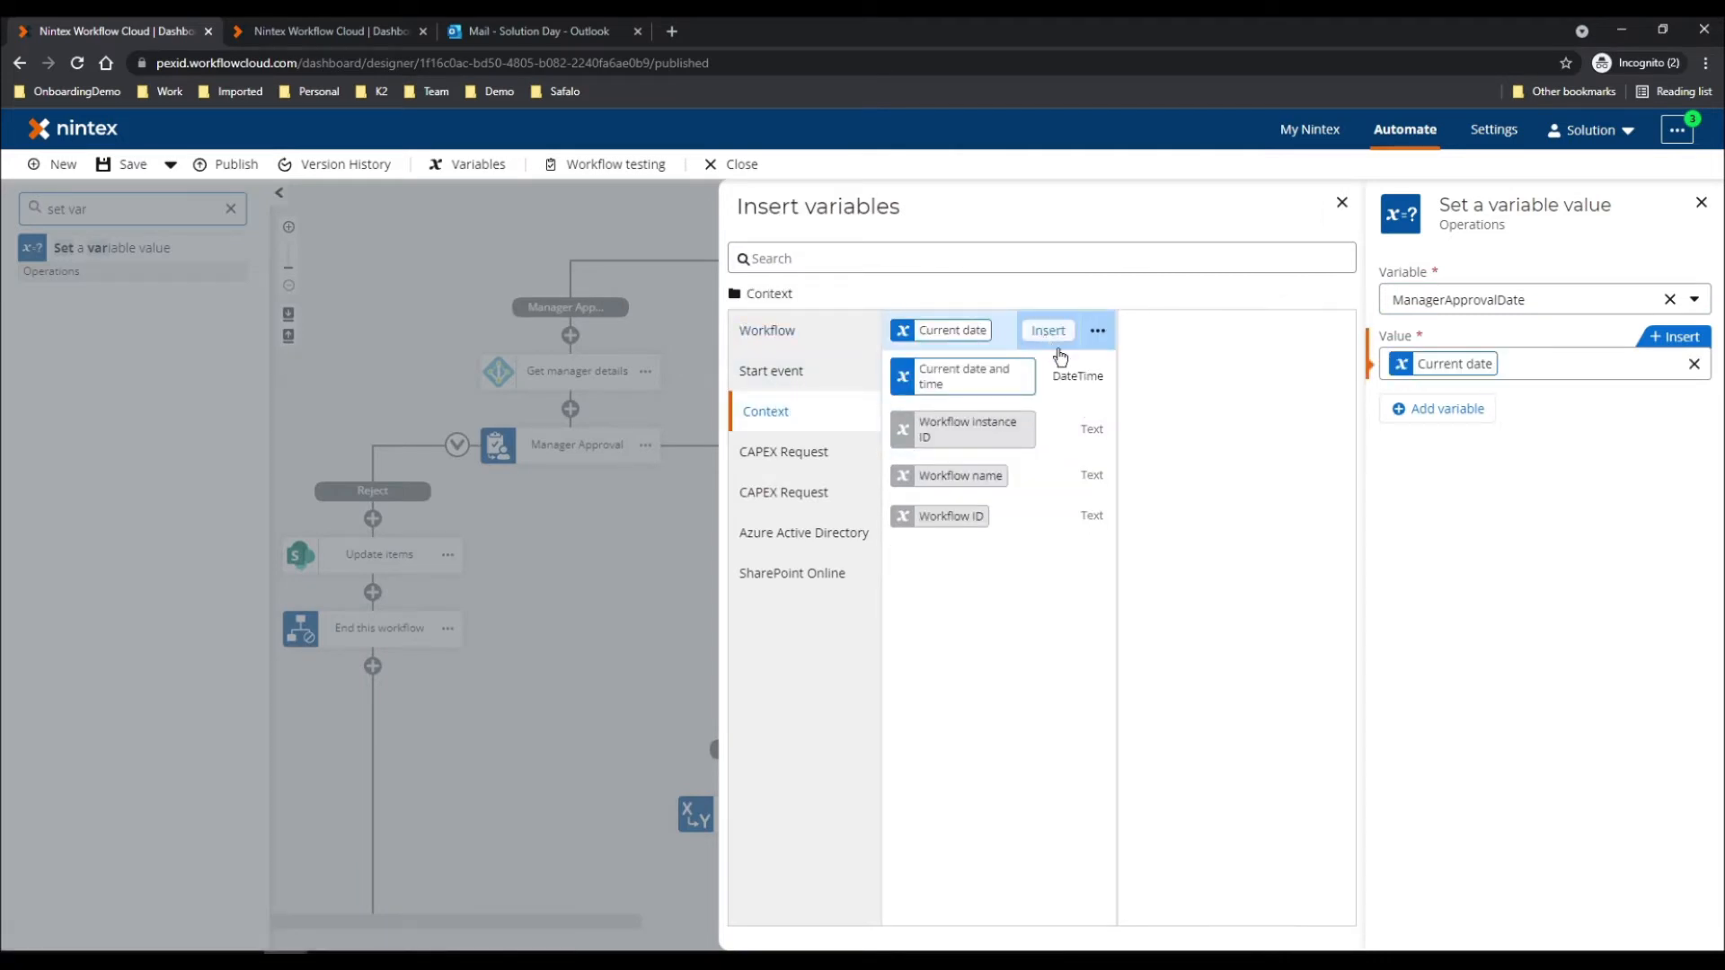
{"action": "left_click", "coordinate": [672, 342]}
Step: Add a Format date to string action after Set a variable value in the Approve branch, with ManagerApprovalDate as its date
{"action": "left_click_drag", "start_coordinate": [99, 210], "coordinate": [27, 225]}
{"action": "type", "text": "format"}
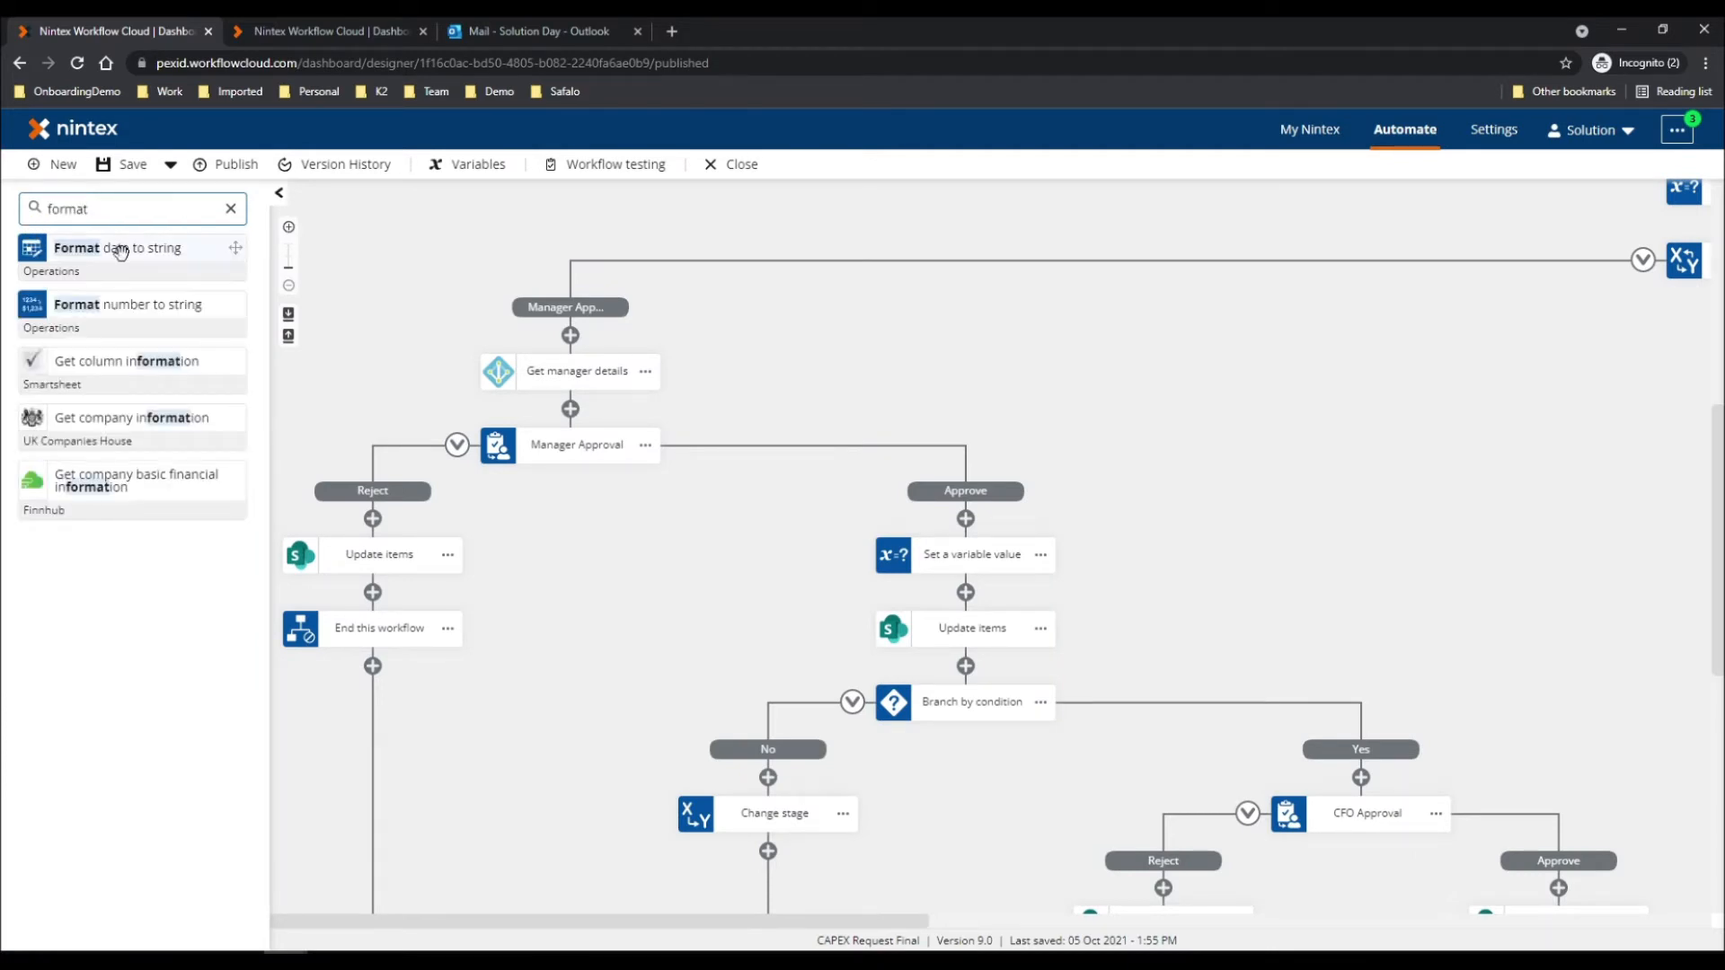
{"action": "left_click_drag", "start_coordinate": [139, 234], "coordinate": [965, 586]}
{"action": "left_click", "coordinate": [1695, 299]}
{"action": "left_click", "coordinate": [1700, 274]}
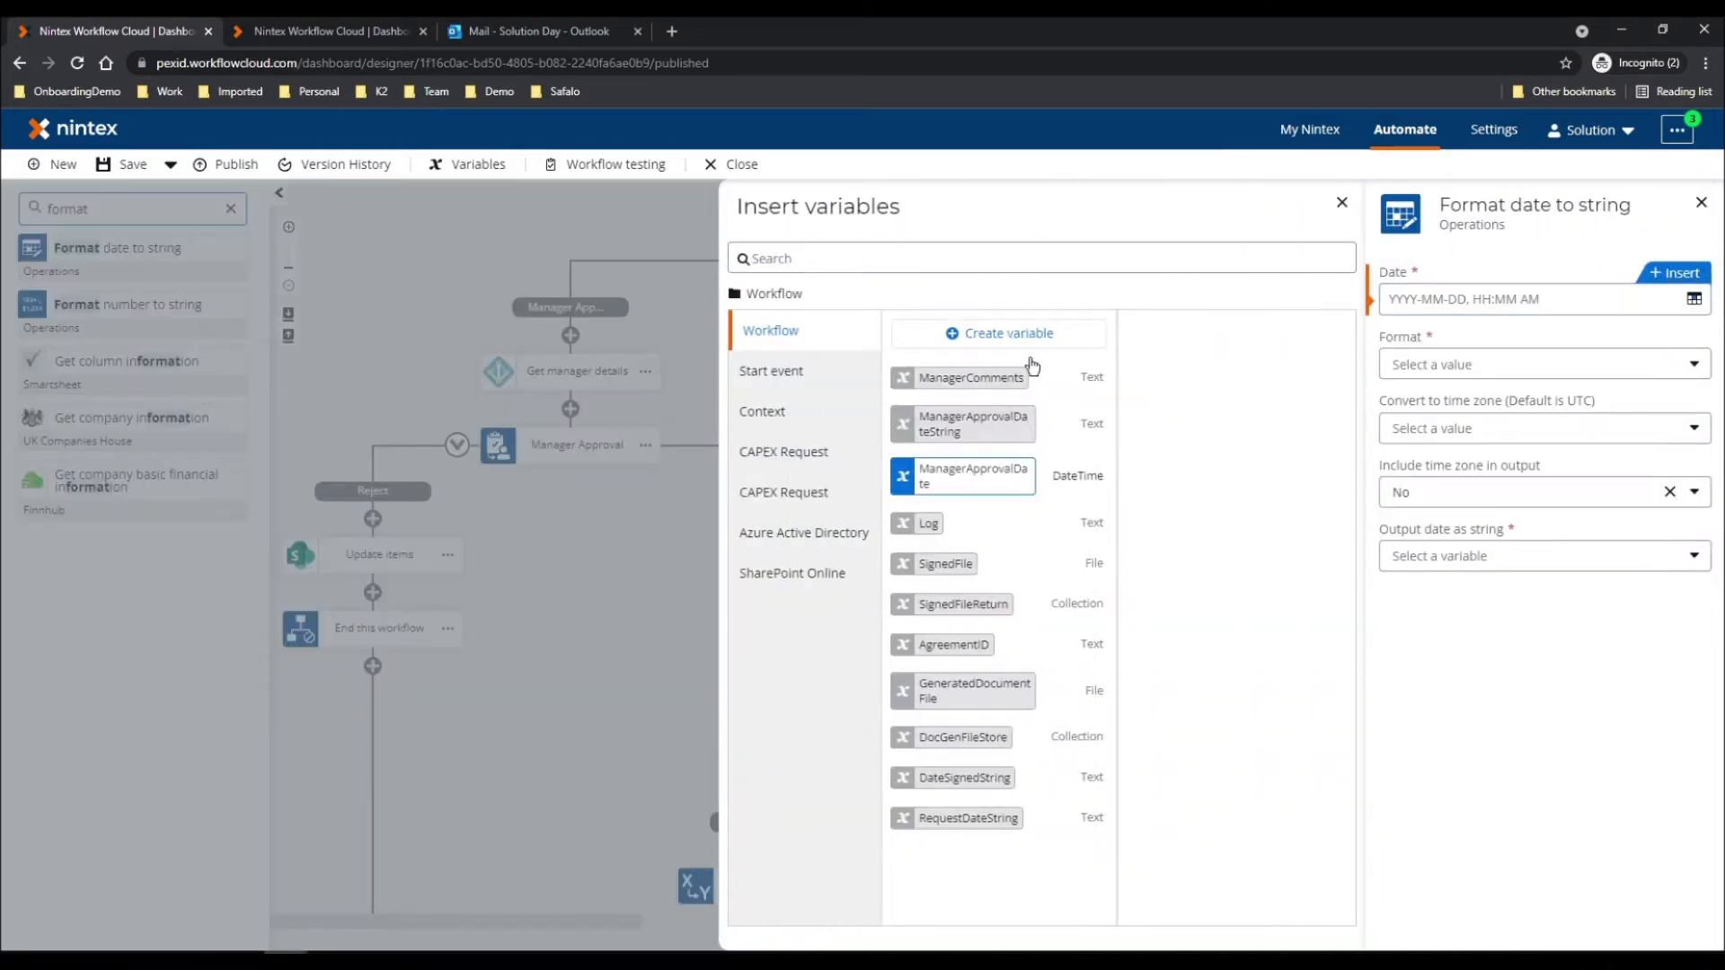
{"action": "mouse_move", "coordinate": [984, 485]}
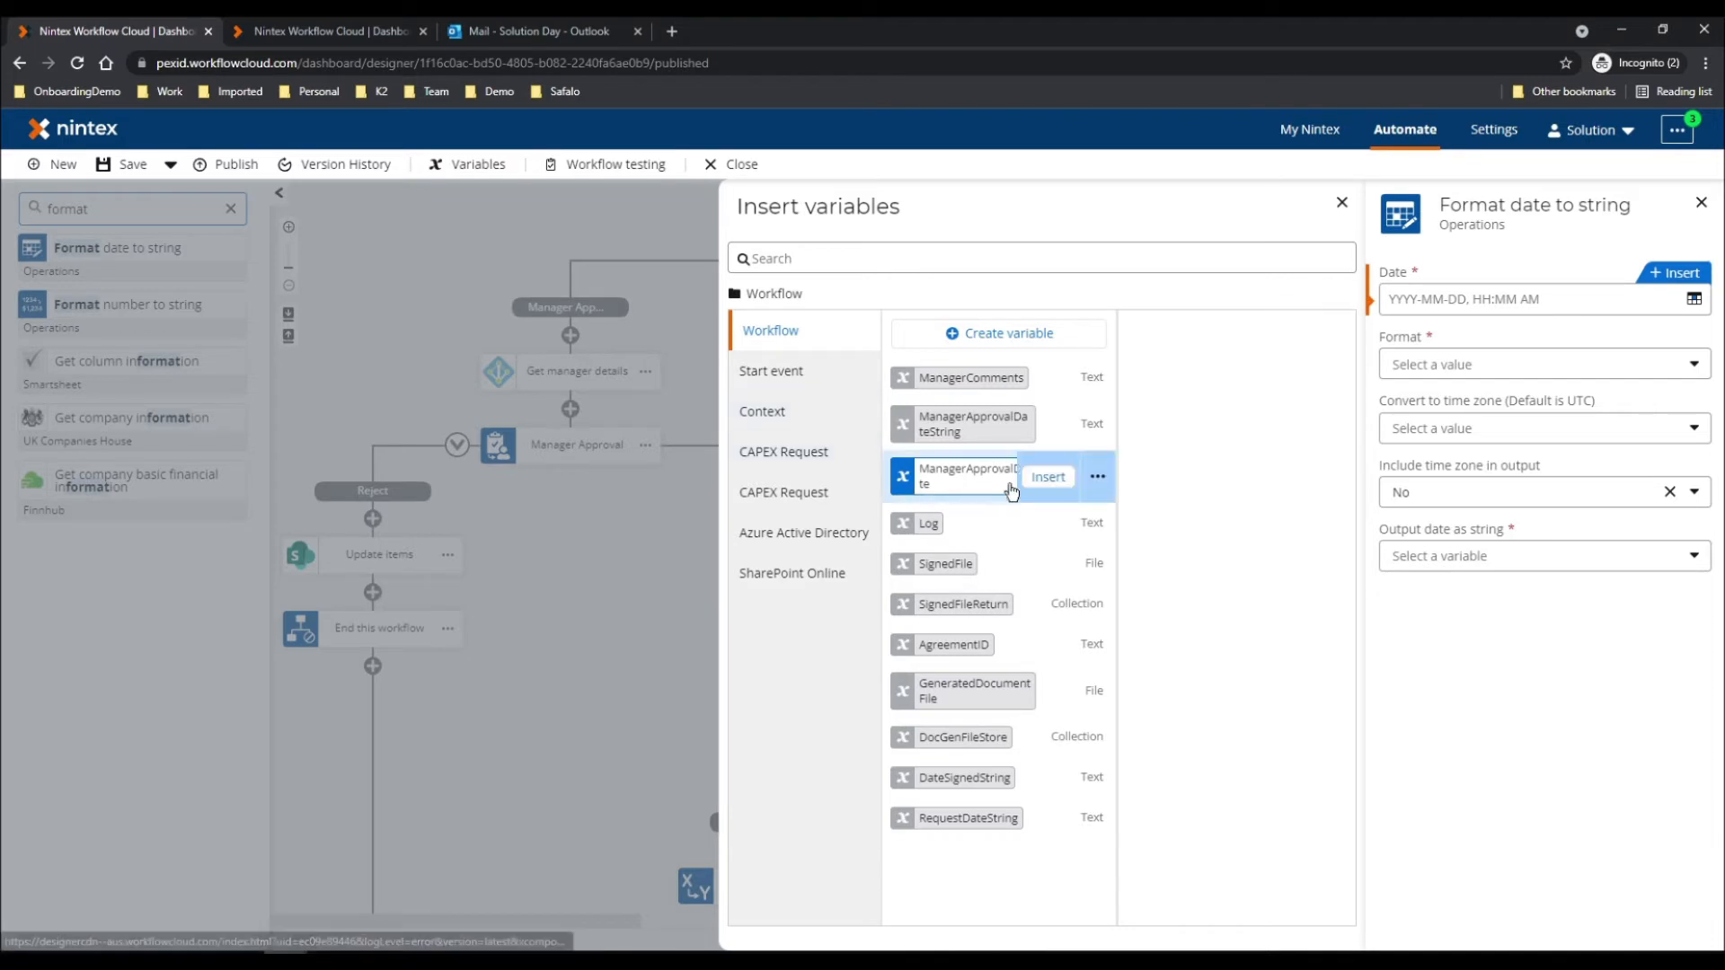
{"action": "left_click", "coordinate": [1047, 478]}
Step: Set the date format to DD/MM/YY, the time zone to (UTC+10:00) Australia/Melbourne and the output variable to ManagerApprovalDateString
{"action": "left_click", "coordinate": [1495, 365]}
{"action": "scroll", "coordinate": [1455, 539], "scroll_direction": "down", "scroll_amount": 3}
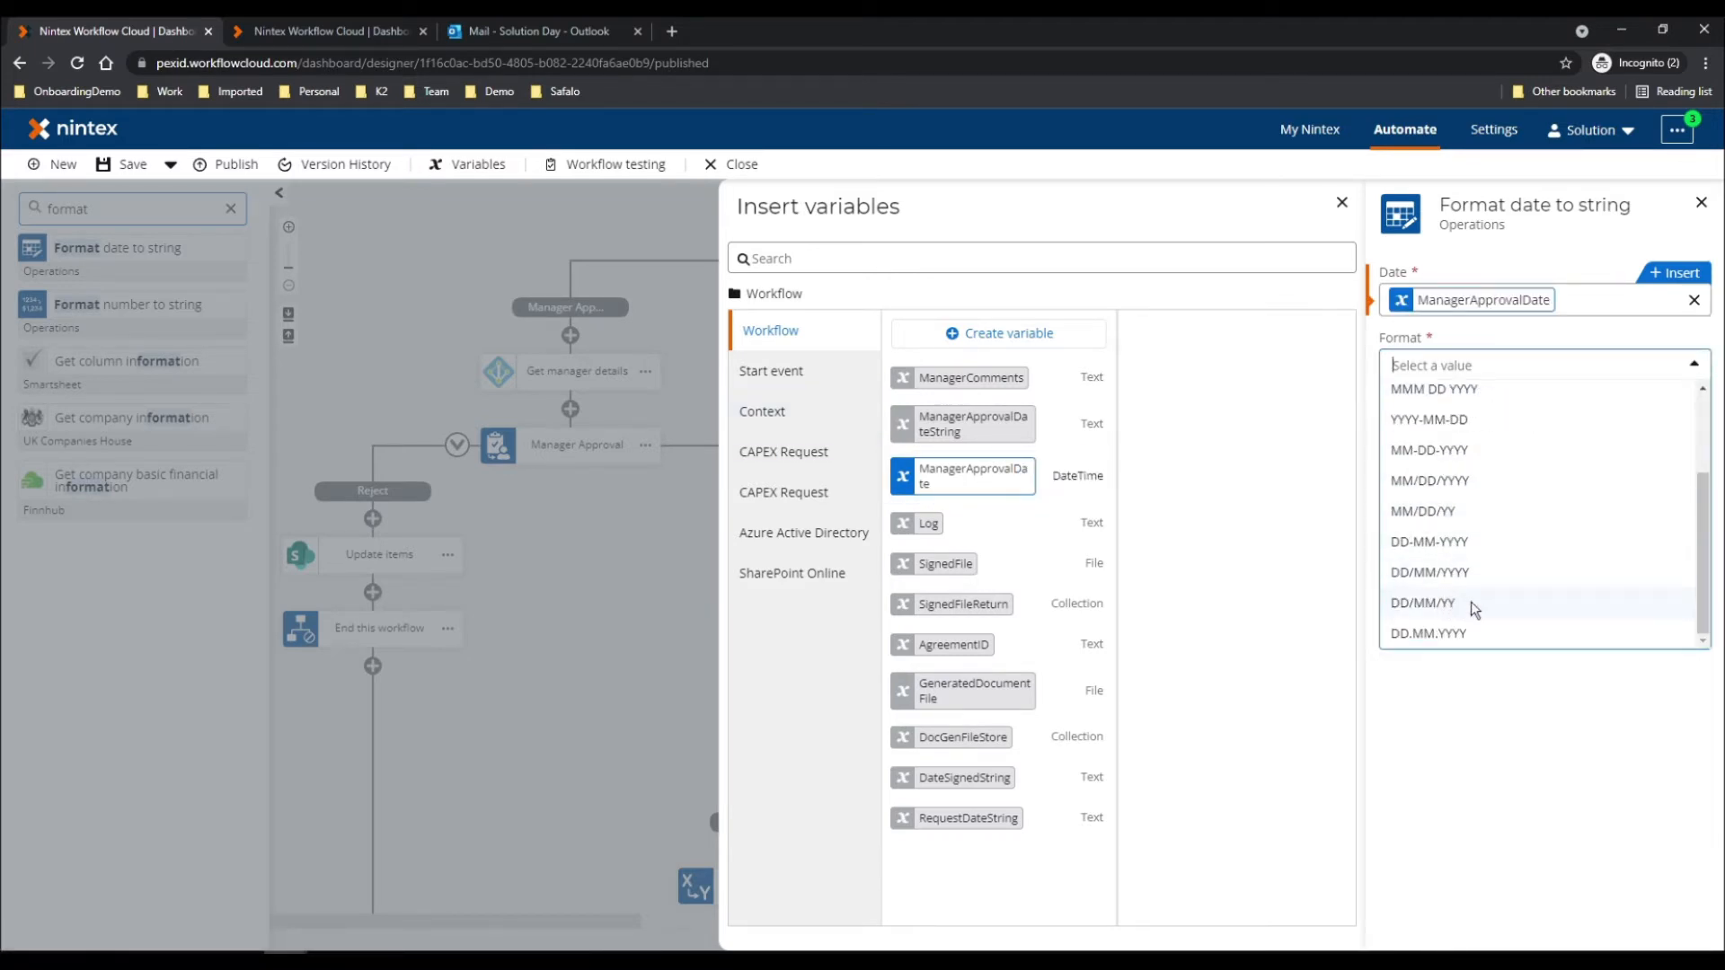
{"action": "left_click", "coordinate": [1470, 602]}
{"action": "left_click", "coordinate": [1508, 430]}
{"action": "type", "text": "melb"}
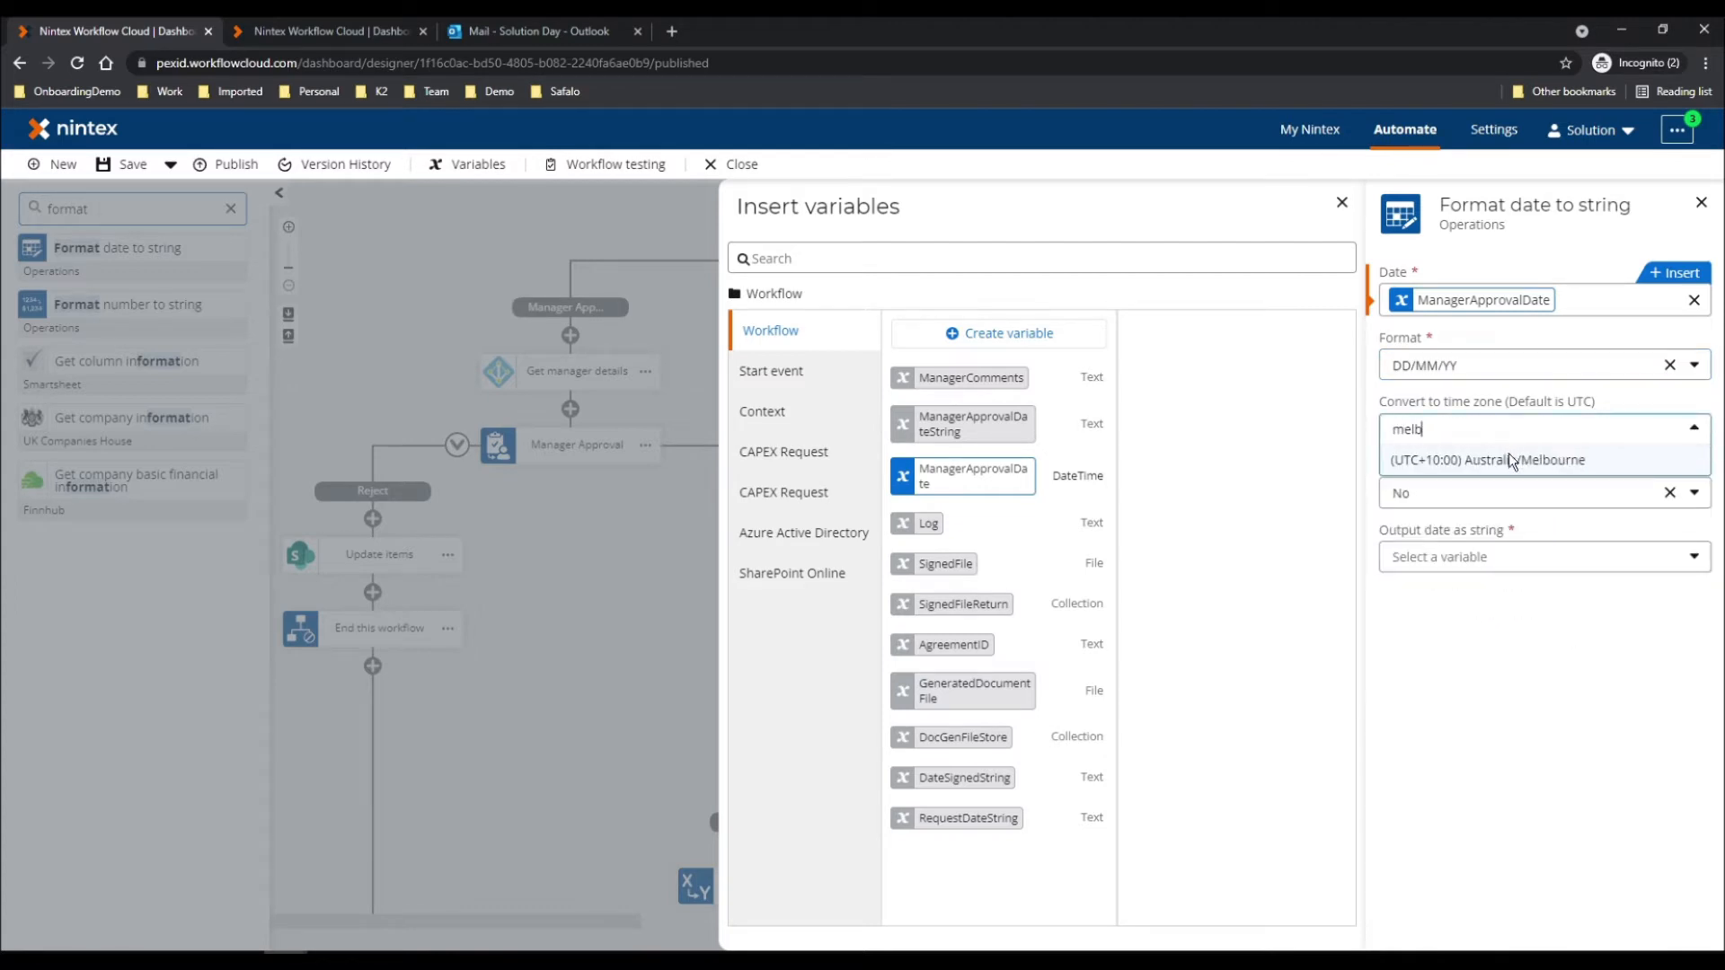
{"action": "left_click", "coordinate": [1508, 453]}
{"action": "left_click", "coordinate": [1473, 560]}
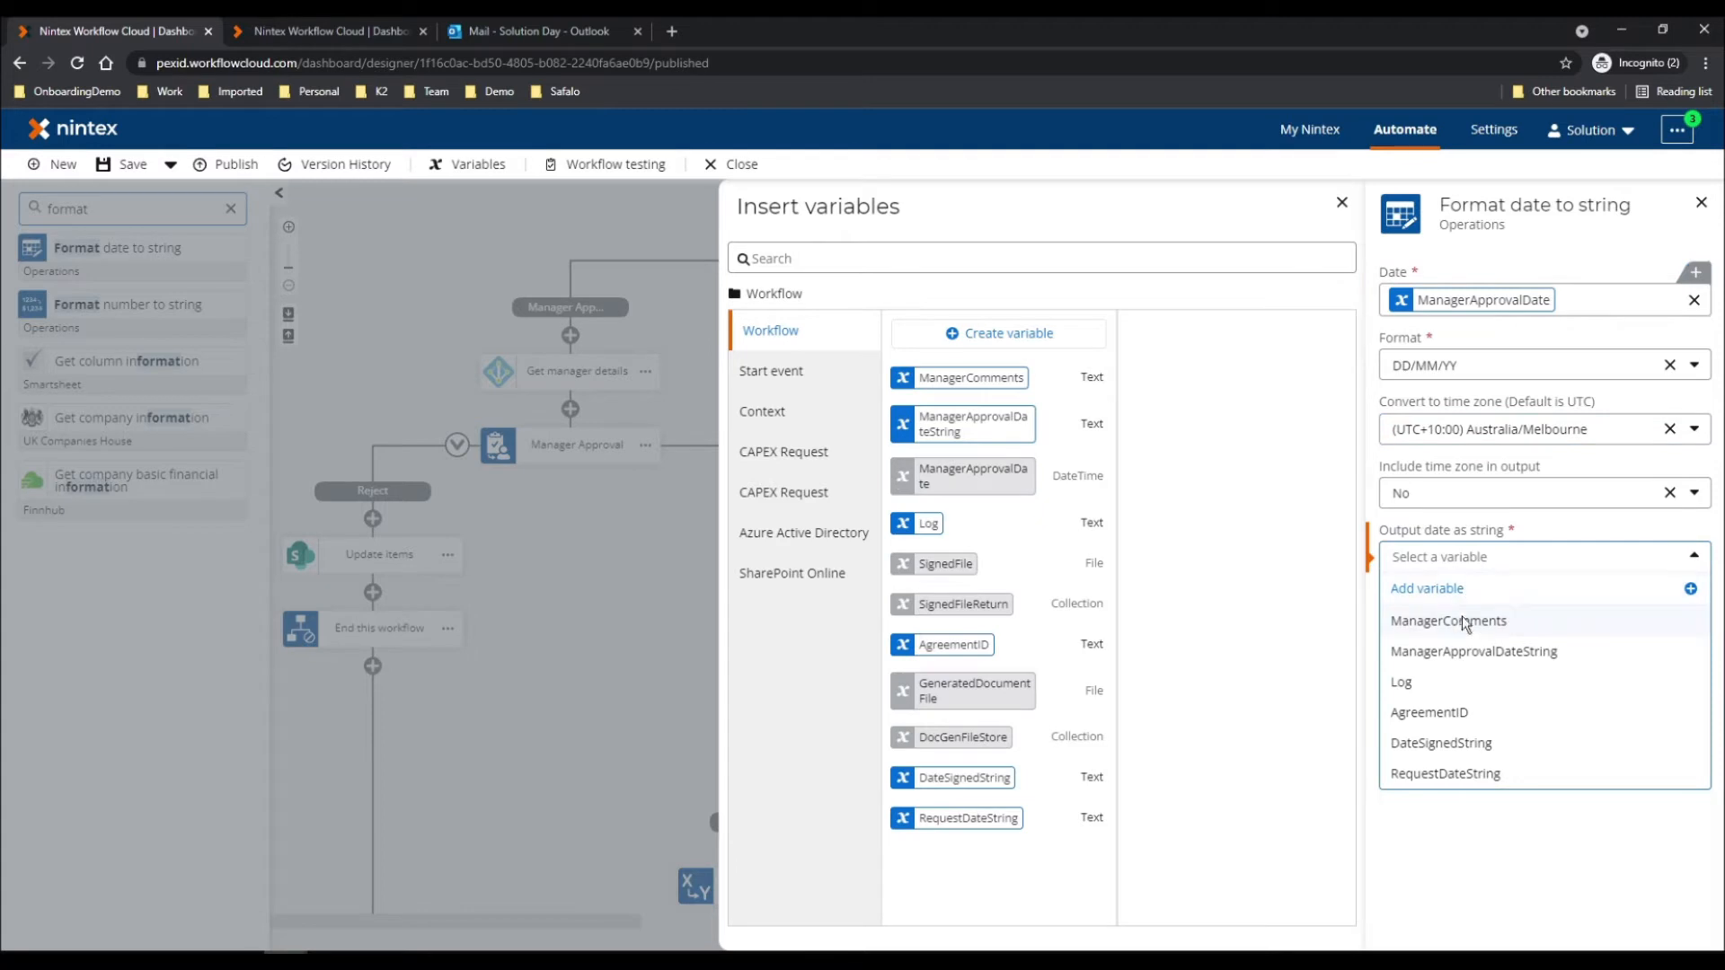
{"action": "left_click", "coordinate": [1511, 651]}
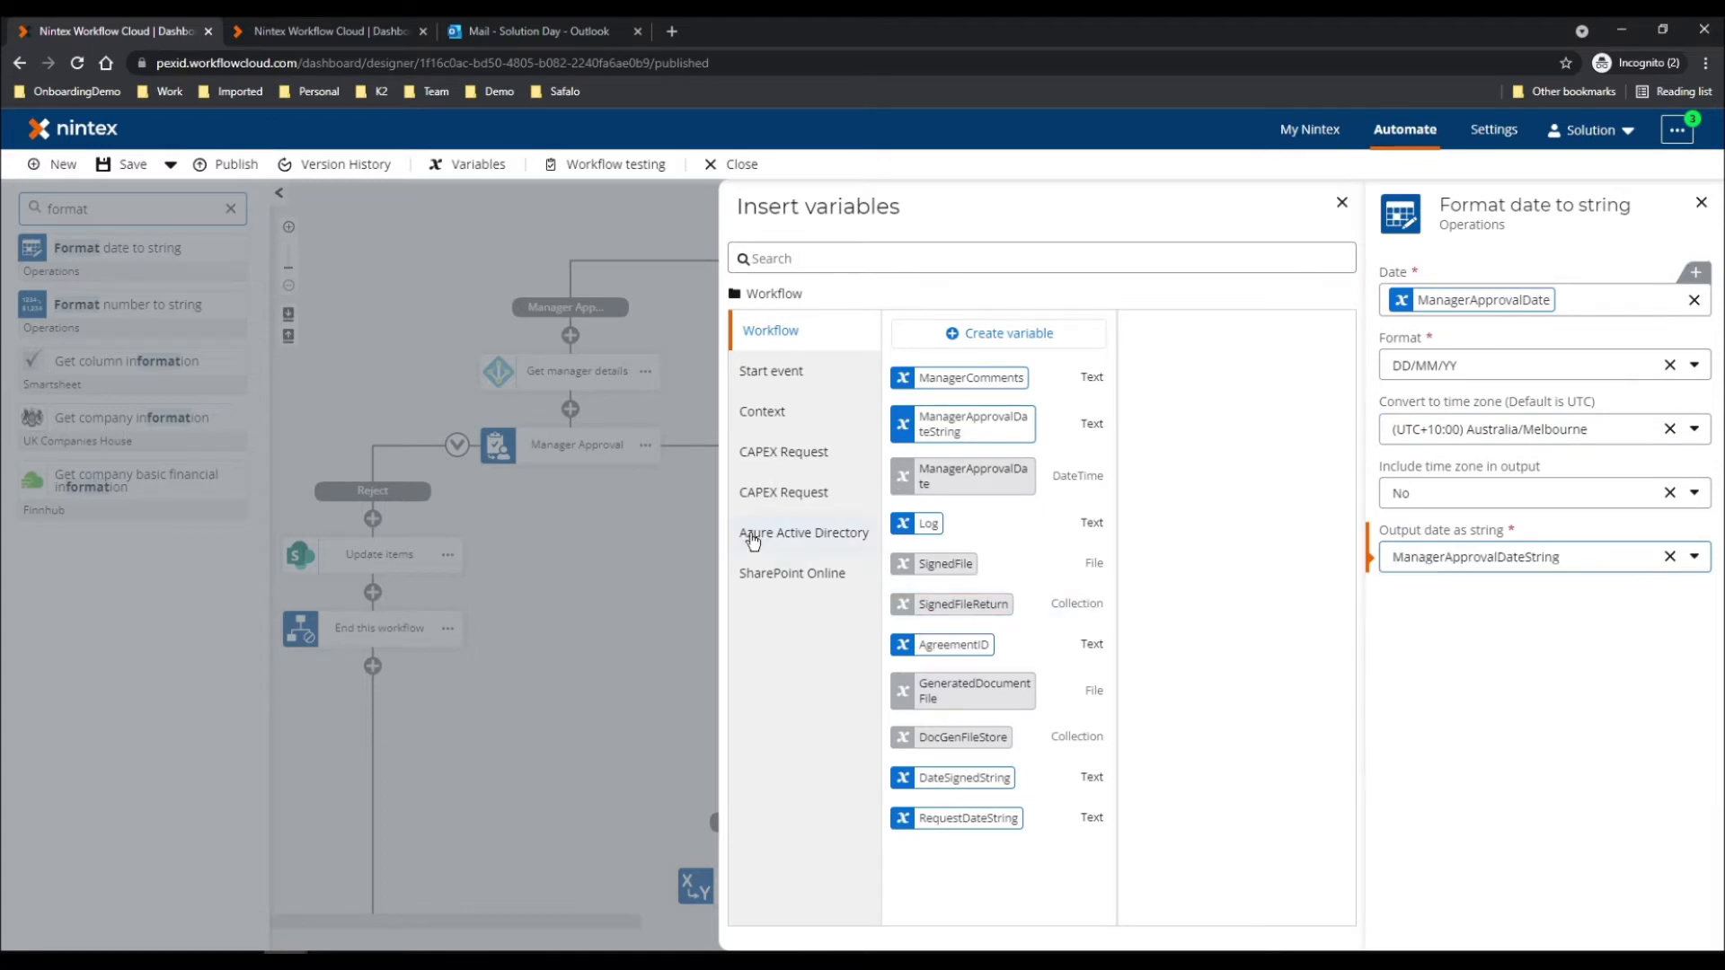
{"action": "left_click", "coordinate": [620, 557]}
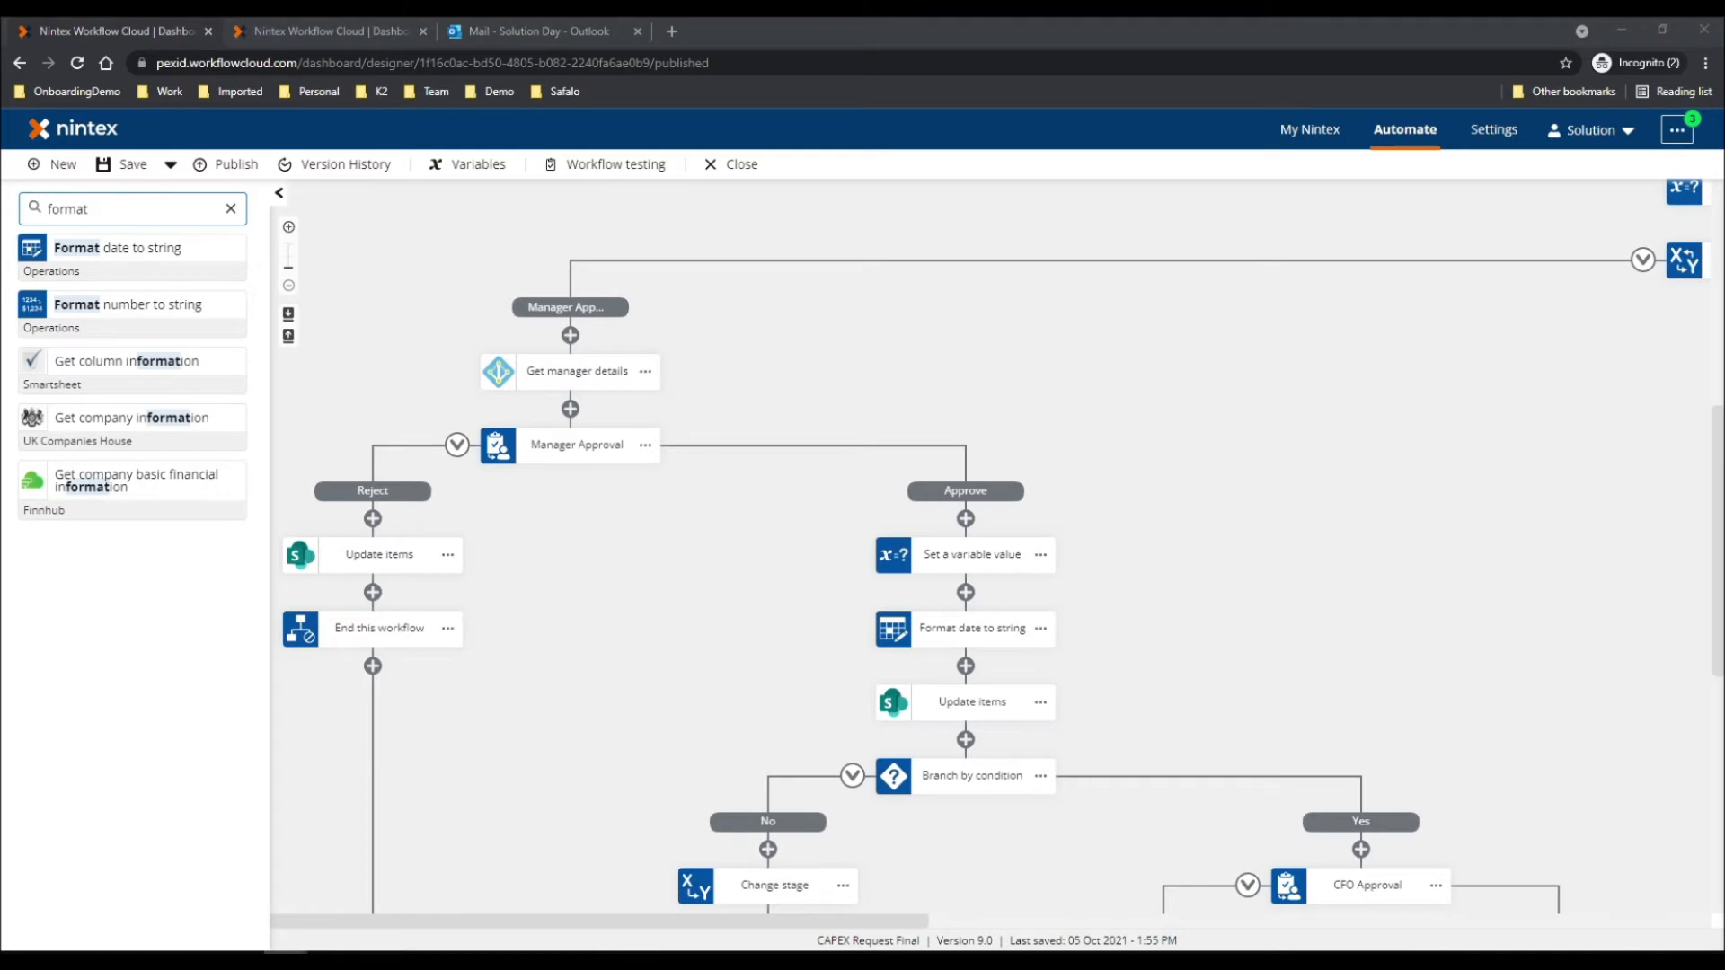
Step: Add a Modify string action before Update items in the Approve branch, using Replace substring in string with Log as source string
{"action": "double_click", "coordinate": [36, 210]}
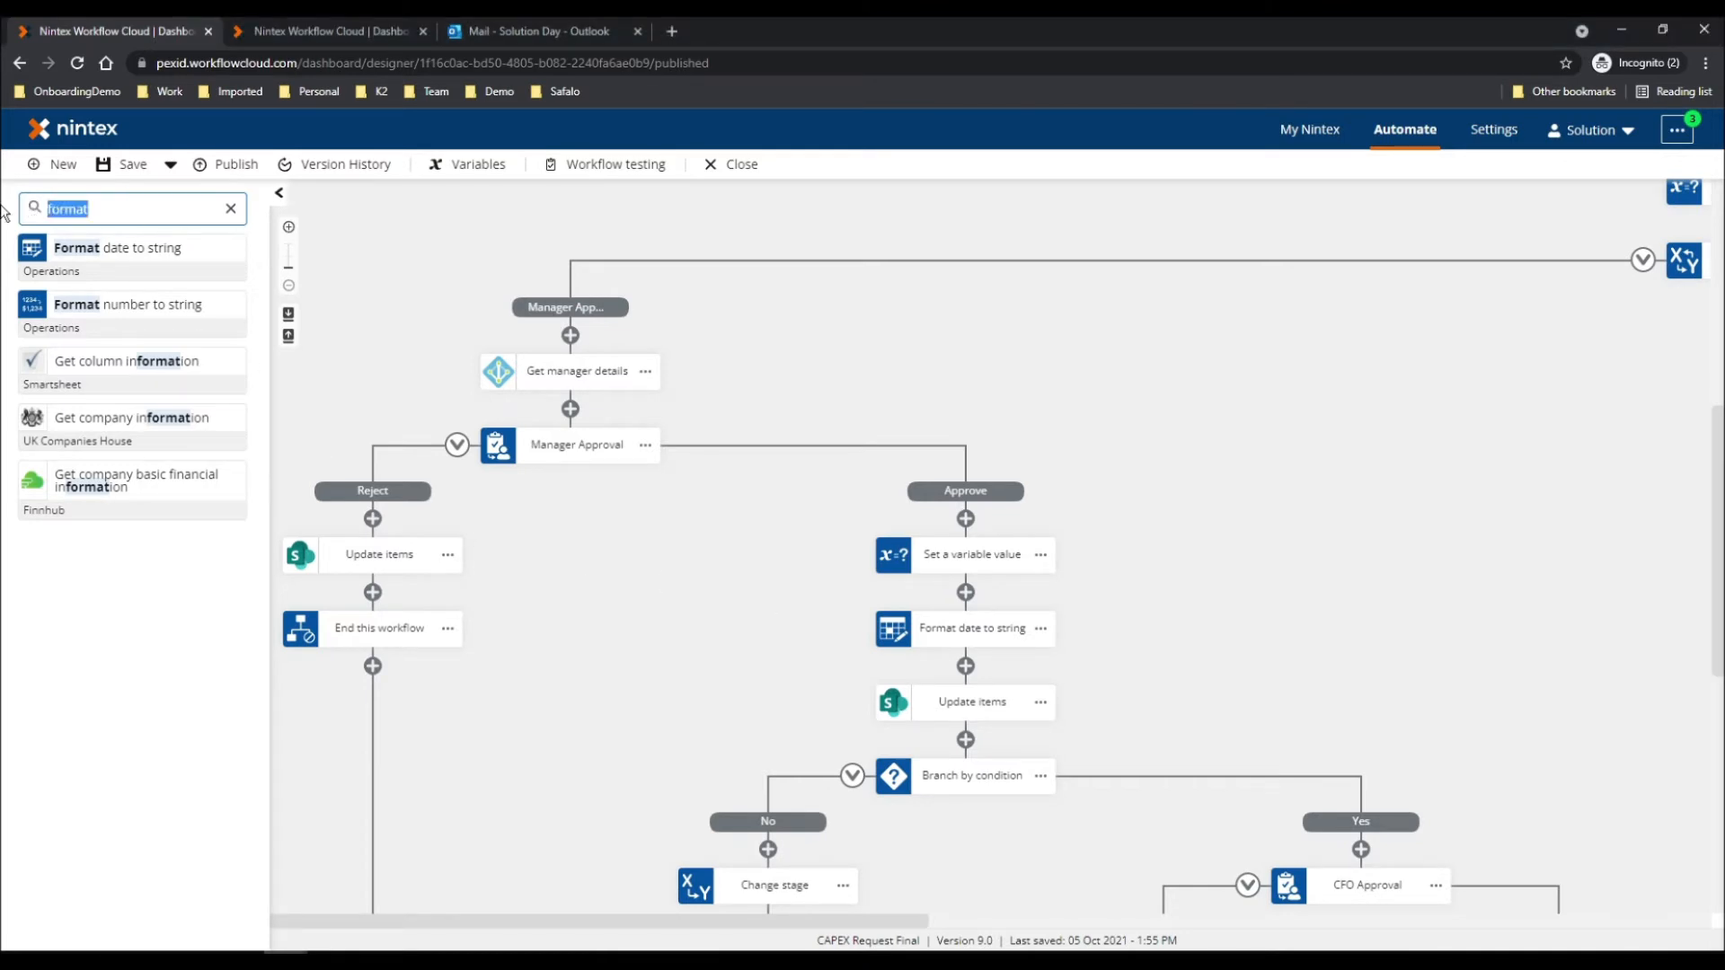
{"action": "type", "text": "modify"}
{"action": "left_click_drag", "start_coordinate": [90, 249], "coordinate": [913, 676]}
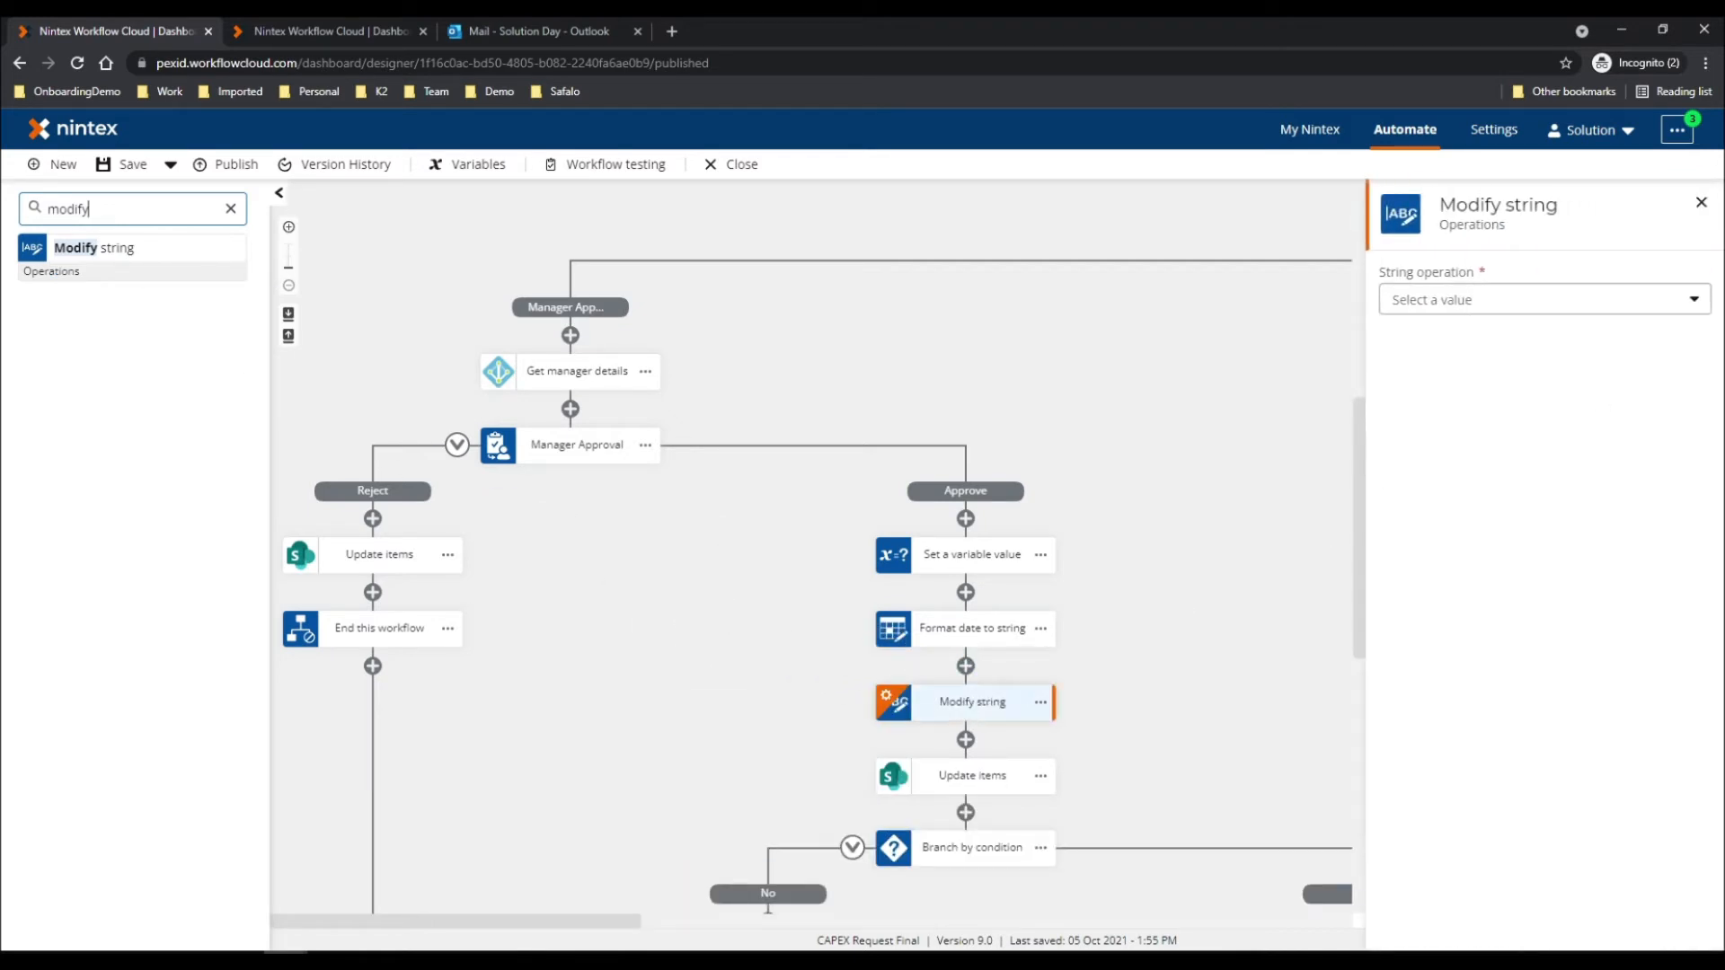
{"action": "left_click", "coordinate": [1473, 301]}
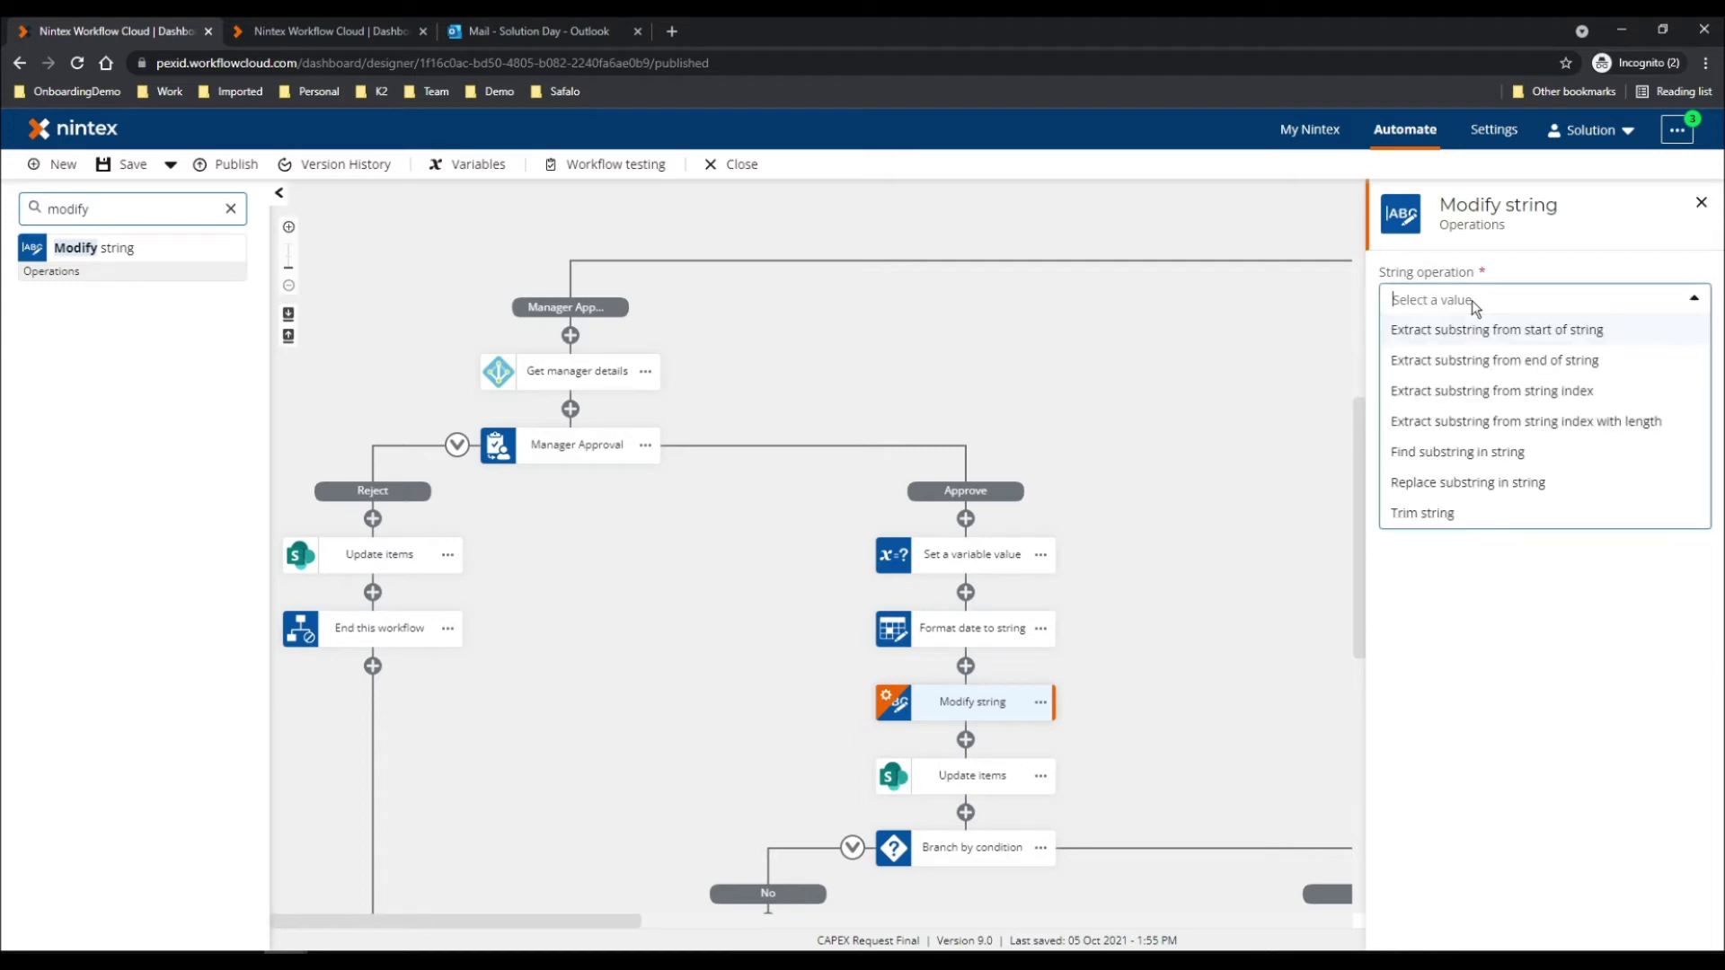
{"action": "left_click", "coordinate": [1437, 484]}
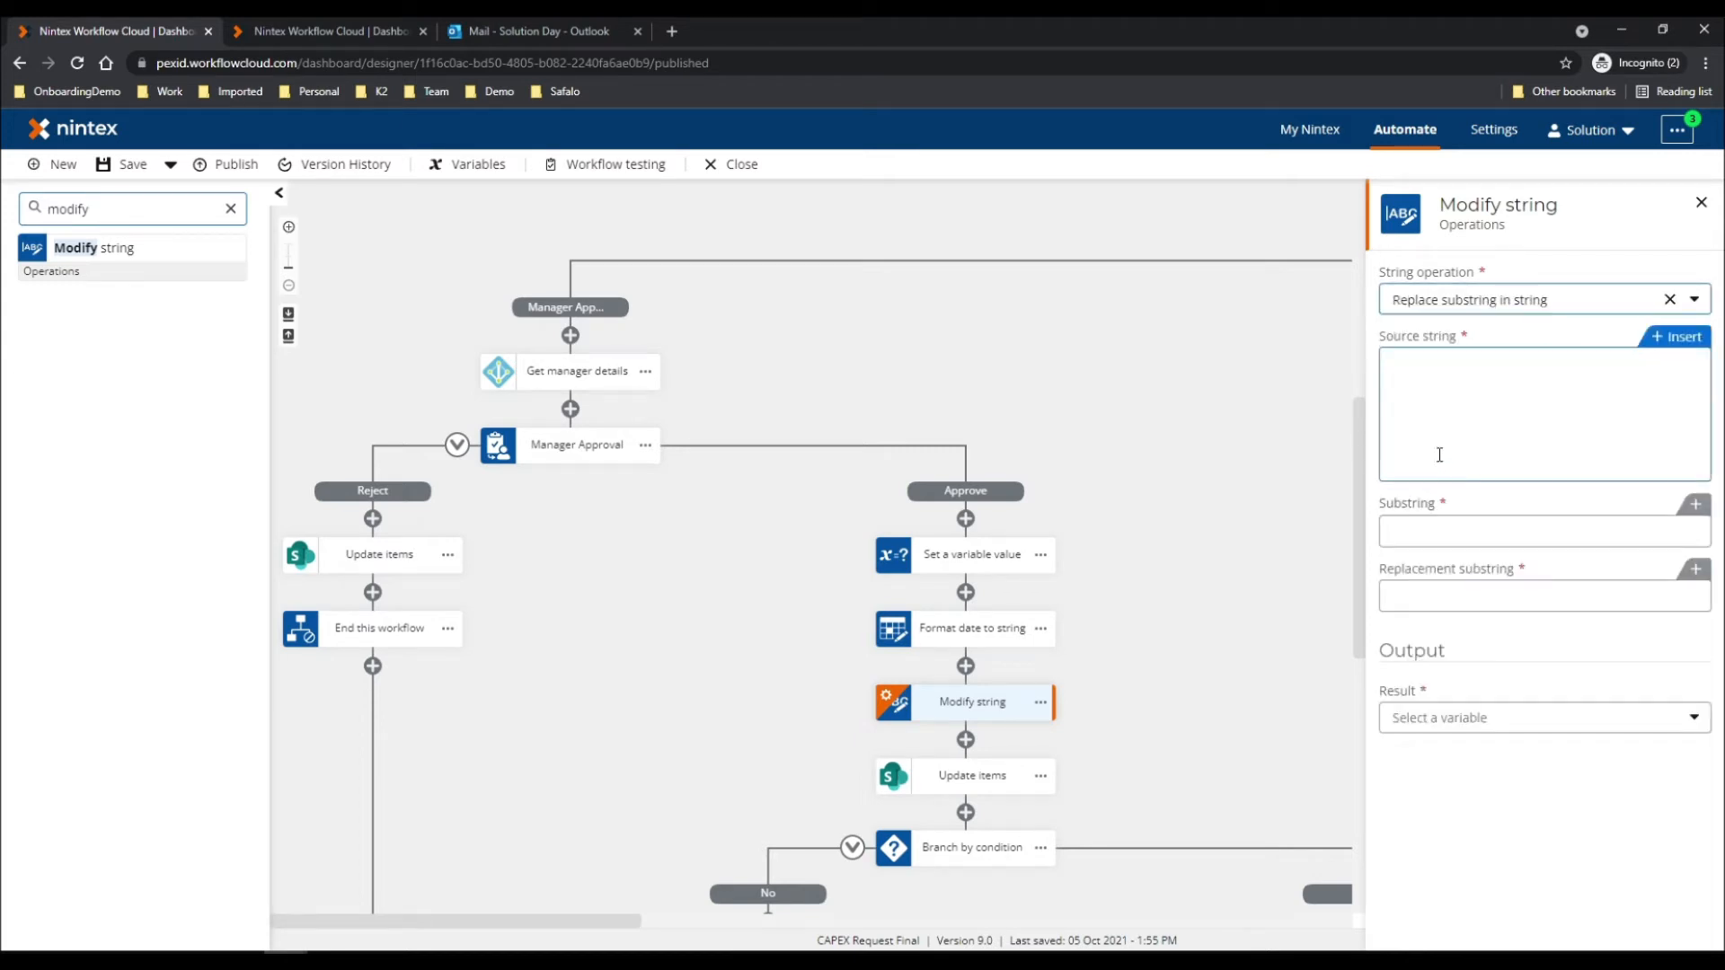
{"action": "left_click", "coordinate": [1678, 338]}
{"action": "left_click", "coordinate": [1048, 524]}
Step: Set the substring to </table> and its replacement to <tr><td>Approved on </td><td></td><td></td></tr></table>, with the ManagerApprovalDateString variable inserted after "Approved on"
{"action": "left_click", "coordinate": [1541, 532]}
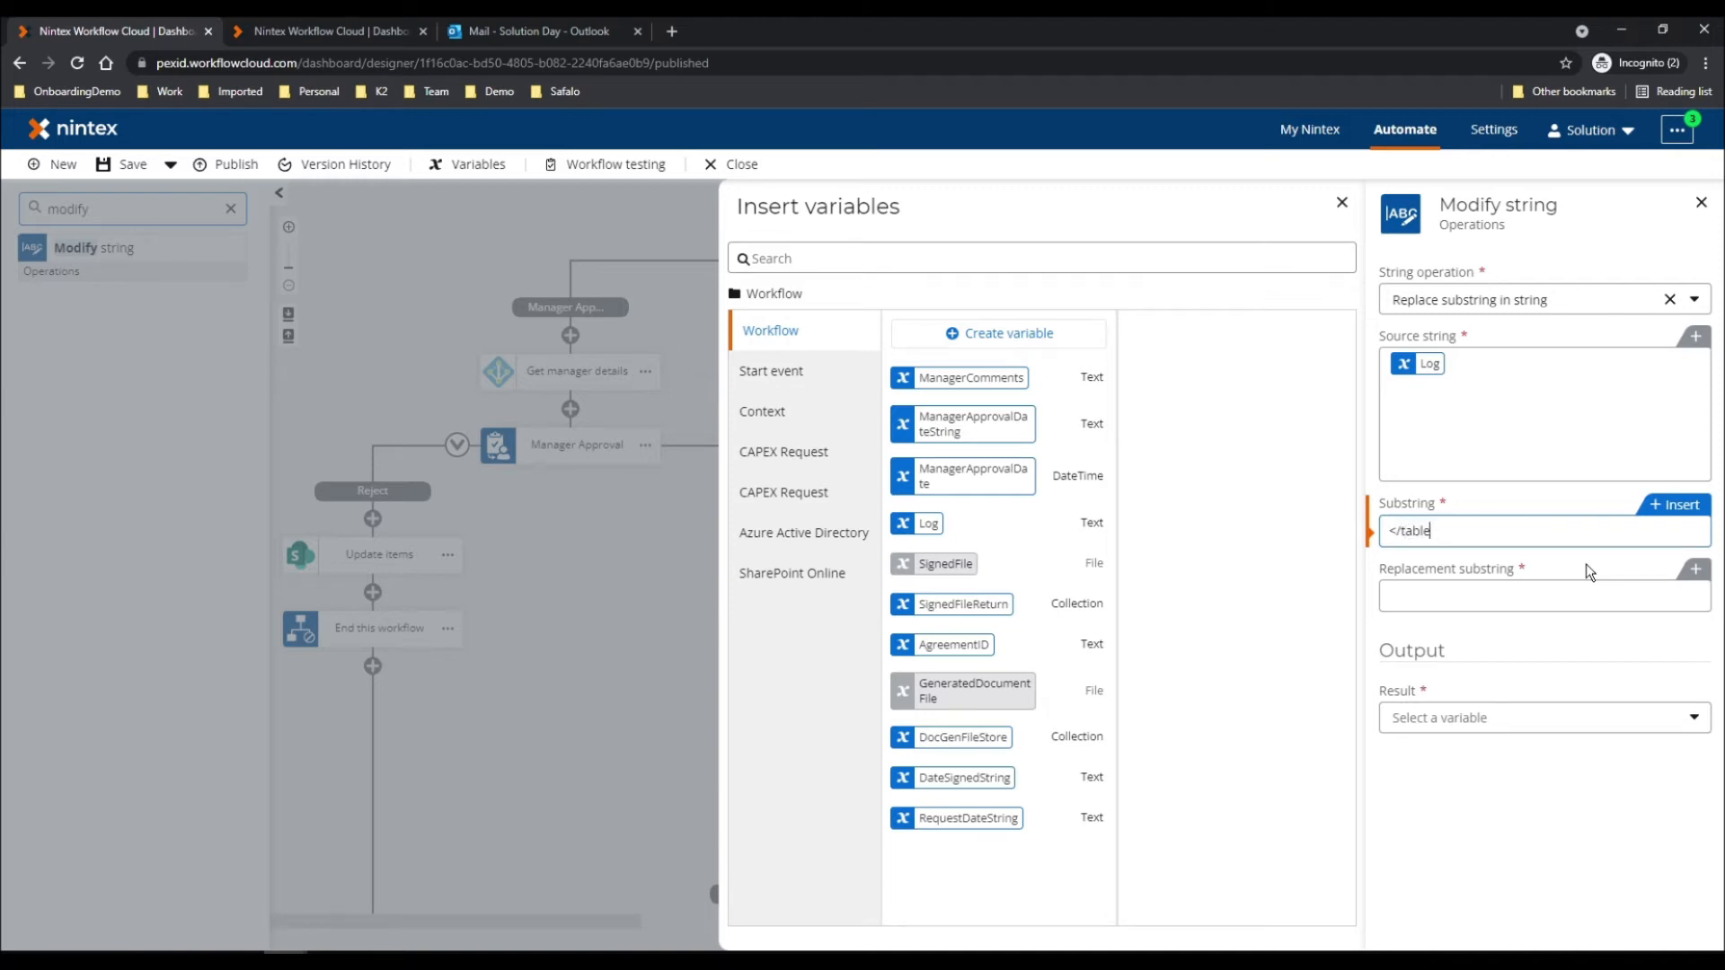
{"action": "left_click", "coordinate": [1539, 596]}
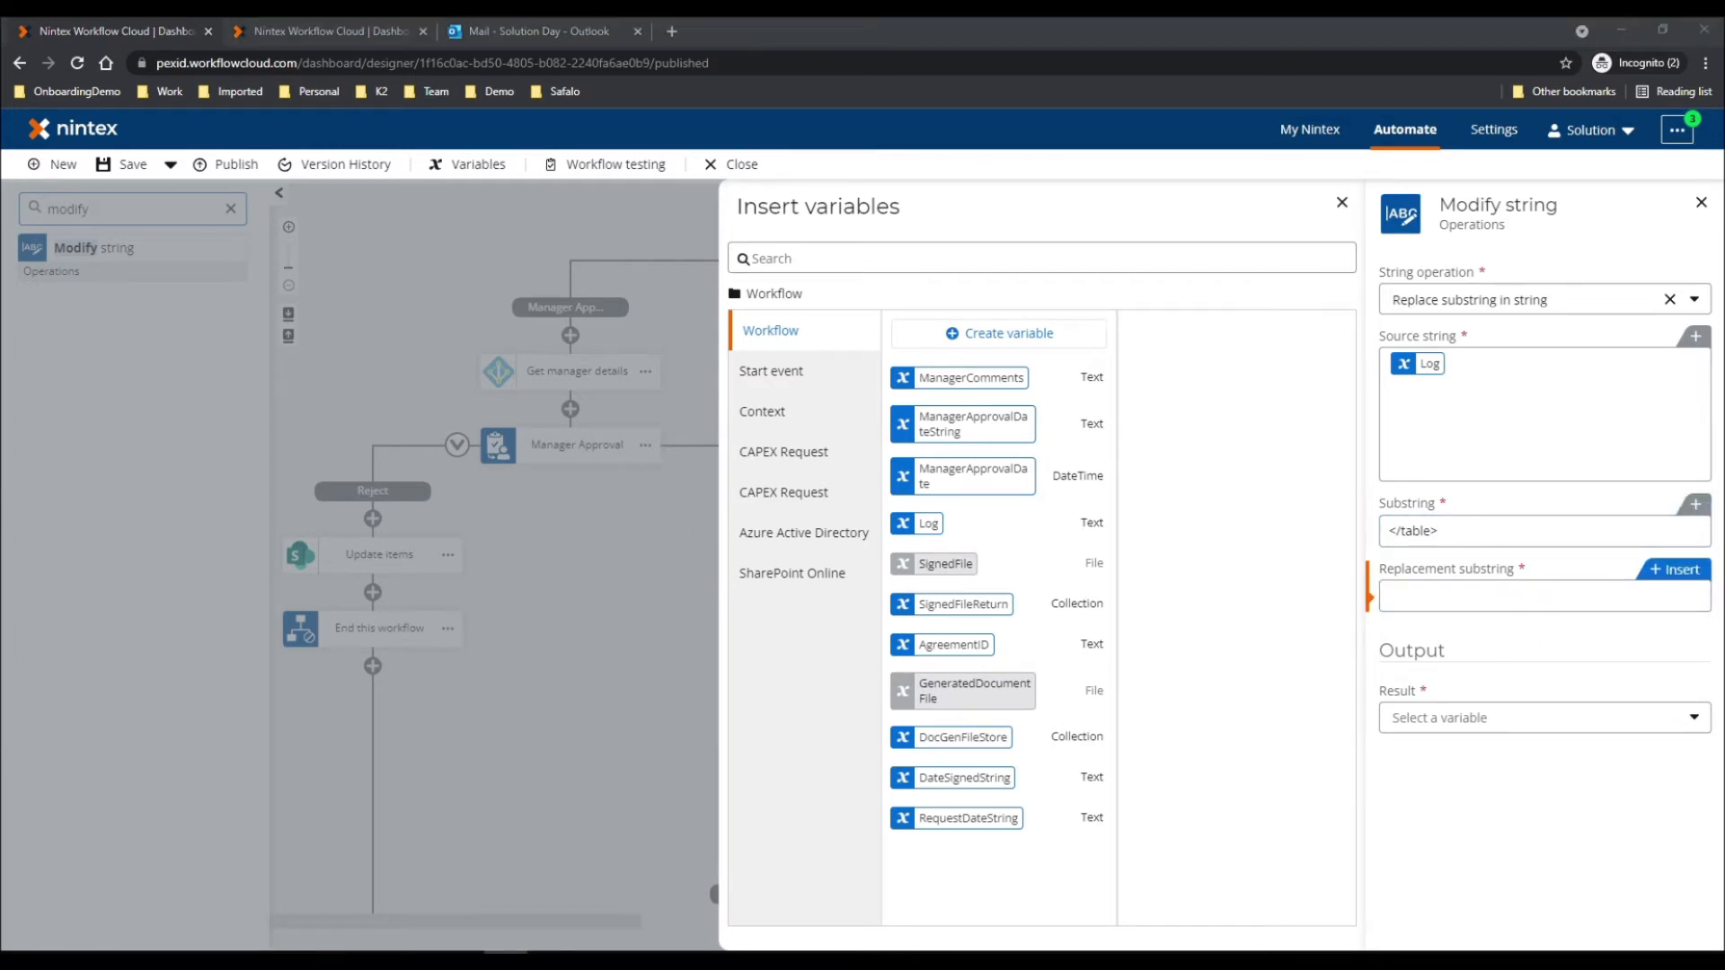
{"action": "type", "text": "<tr><td>Approve on</td><td></td><td></td></tr></table>"}
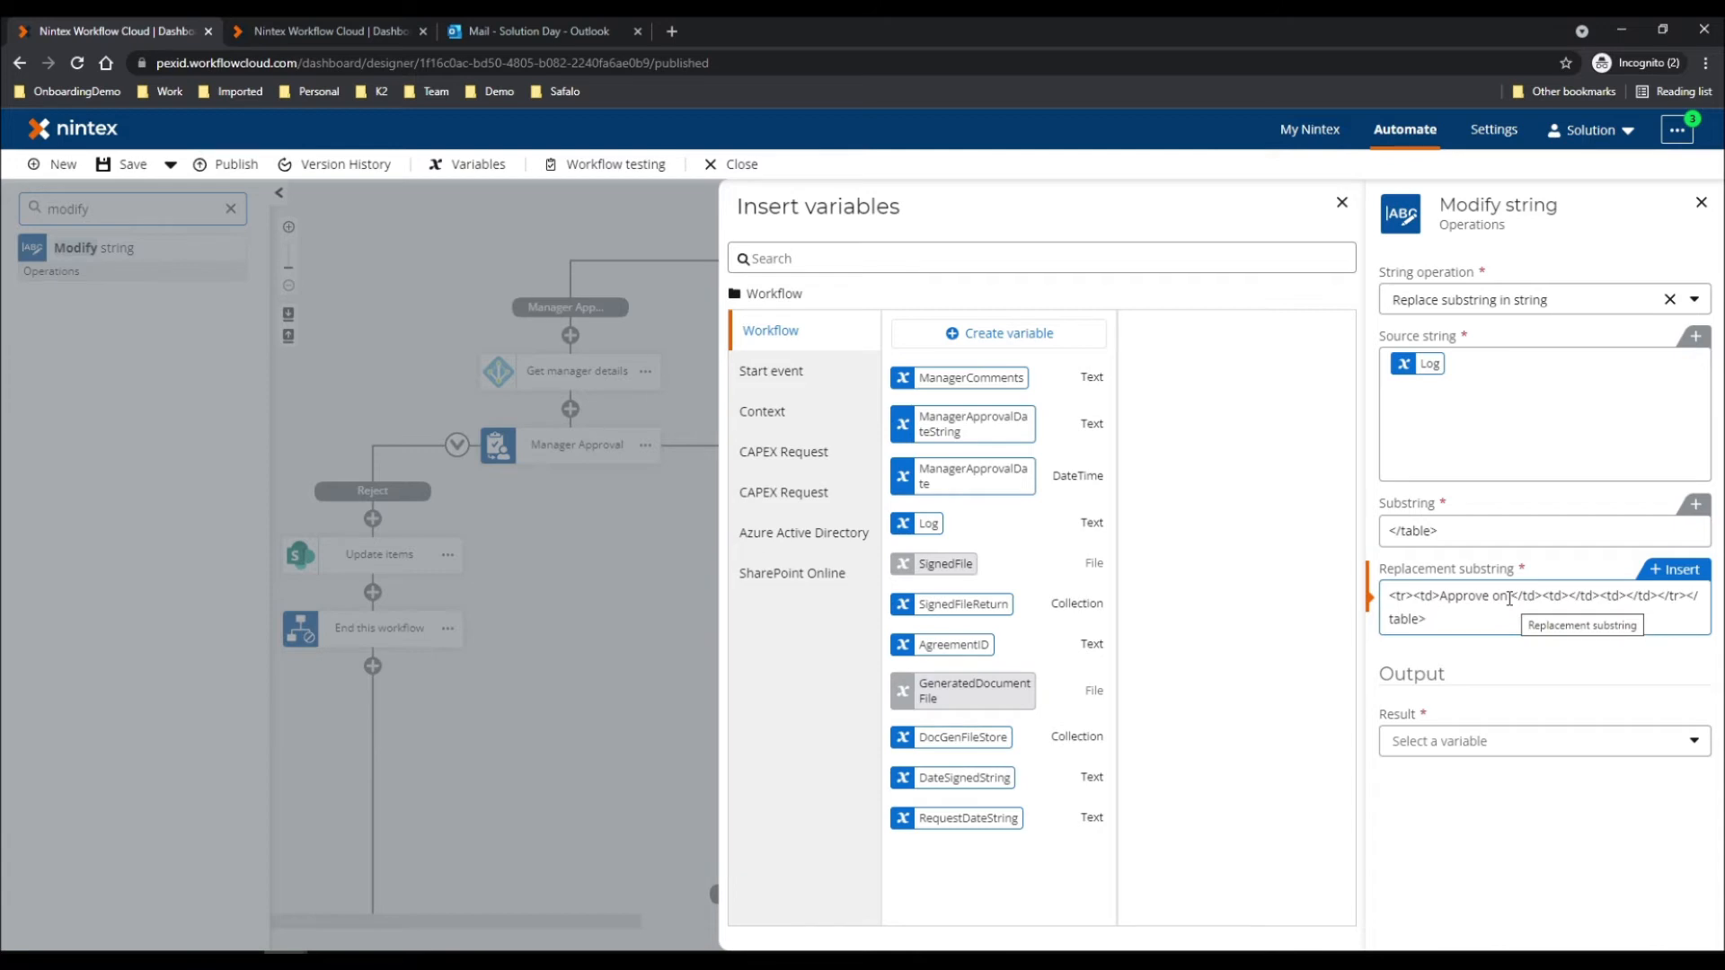
{"action": "left_click", "coordinate": [1489, 598]}
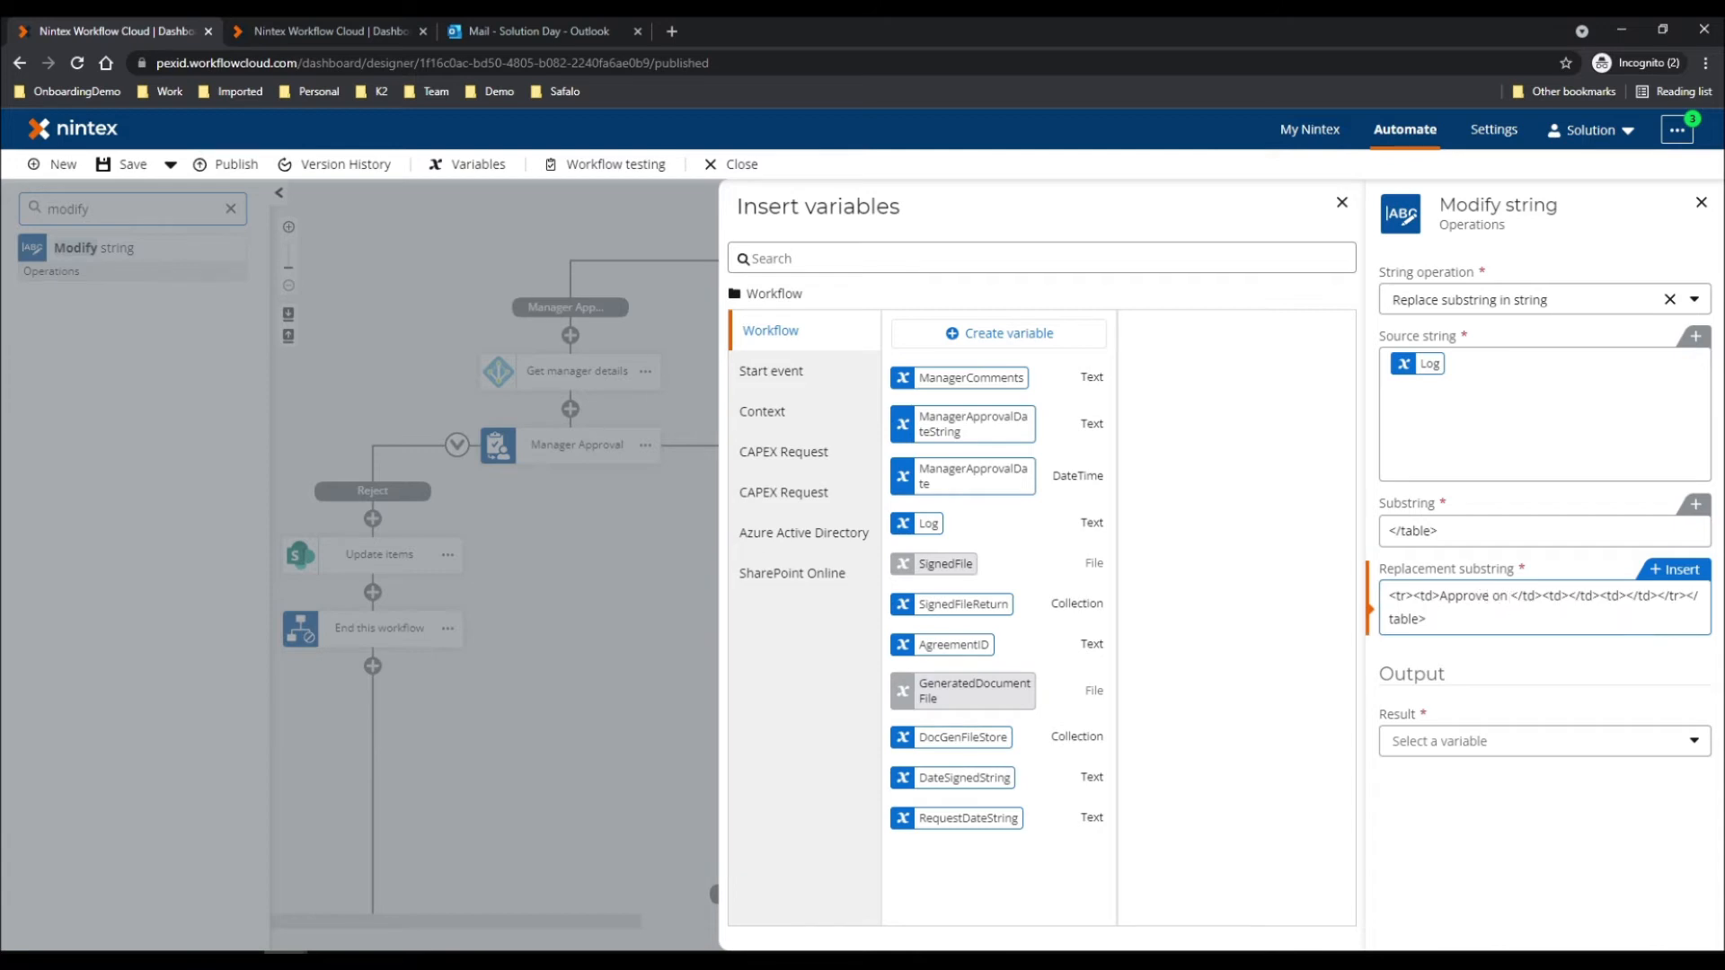
{"action": "type", "text": "d"}
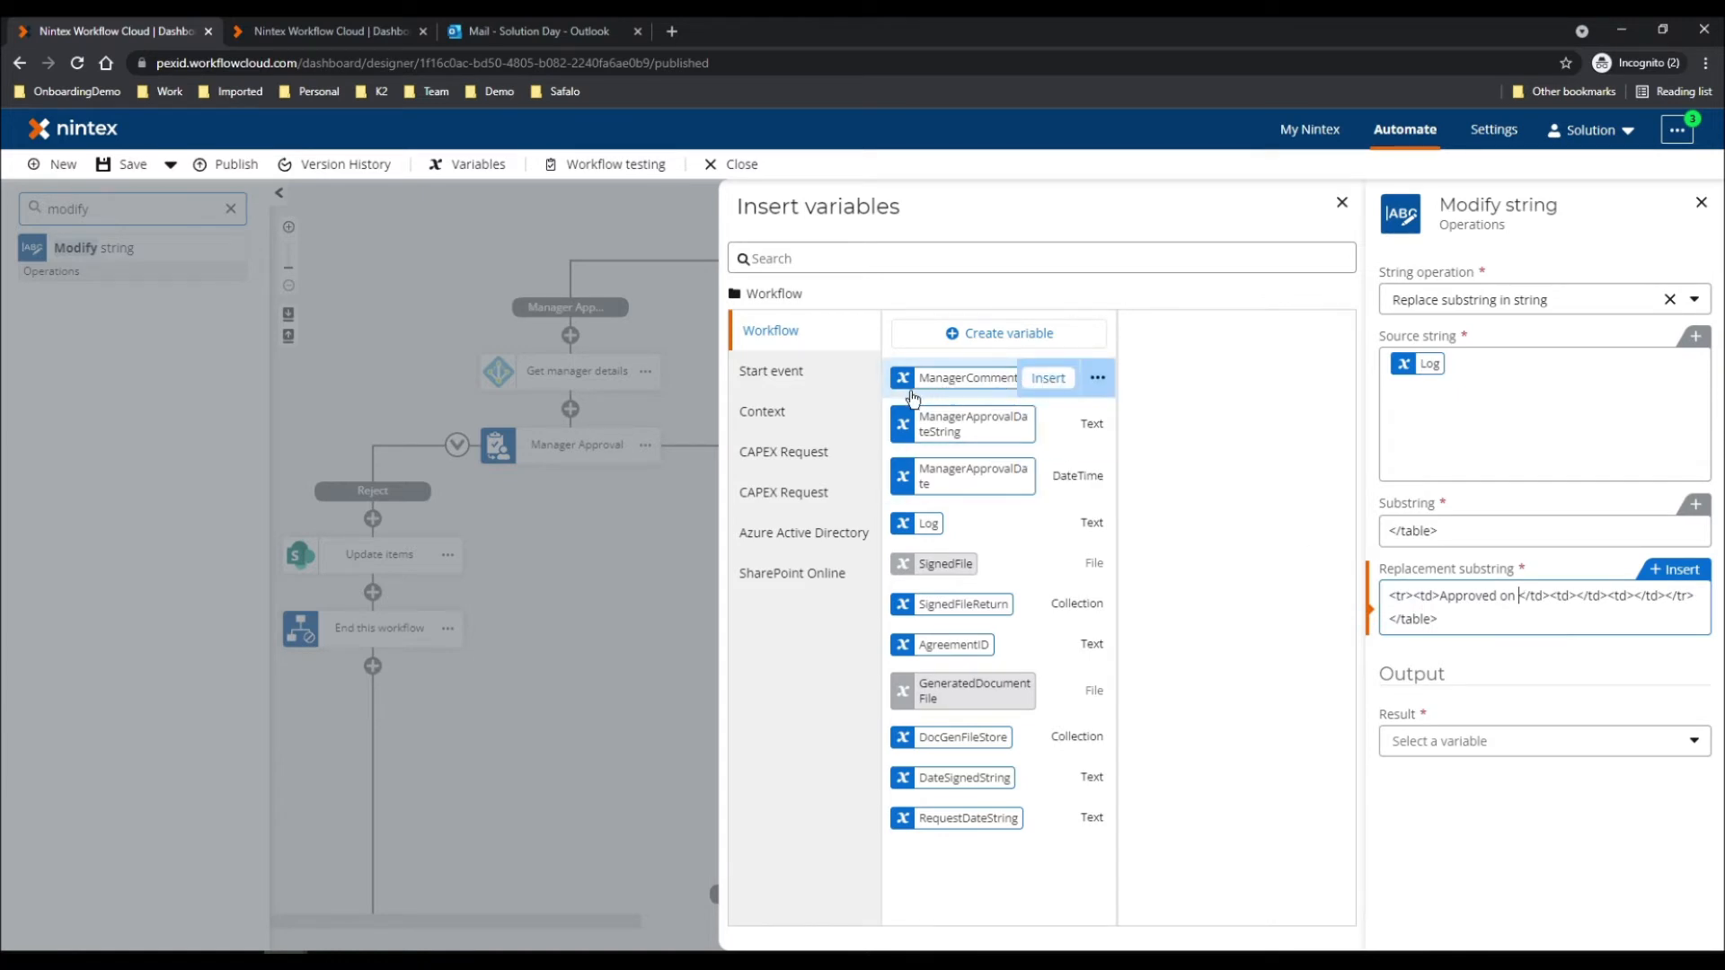
{"action": "left_click", "coordinate": [1039, 432]}
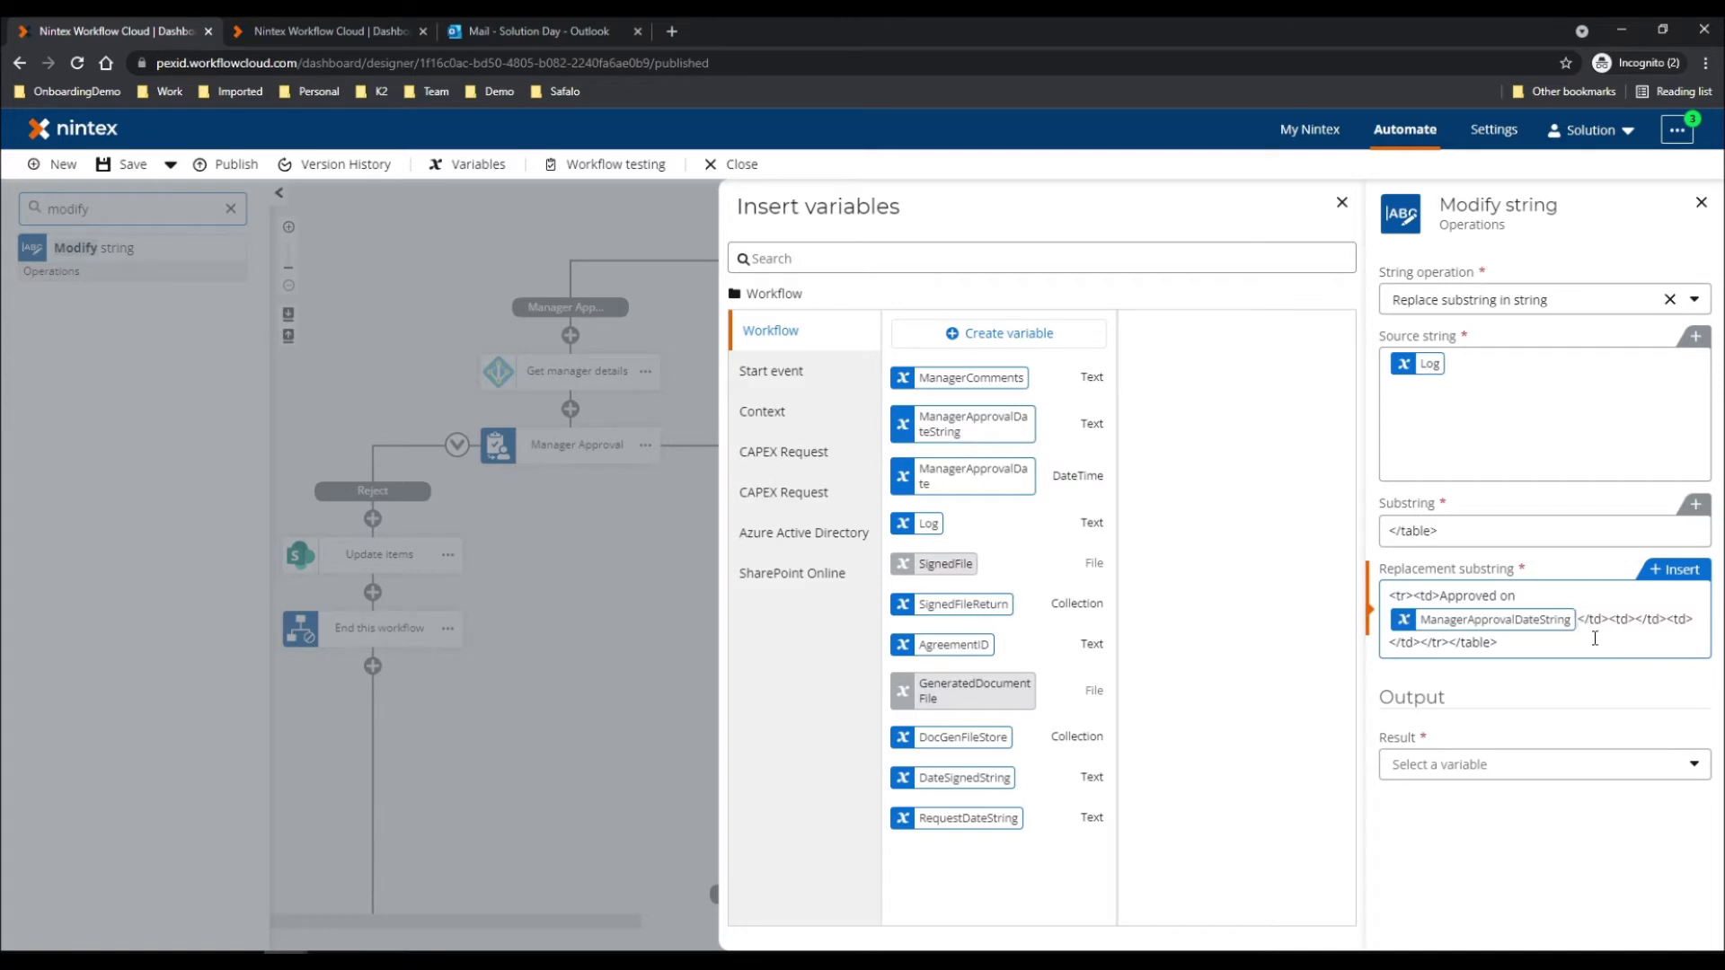
Step: Check the Manager Approval task's assignee and enter the assignee's name in the second cell of Modify string's replacement row
{"action": "left_click", "coordinate": [1636, 620]}
{"action": "mouse_move", "coordinate": [880, 486]}
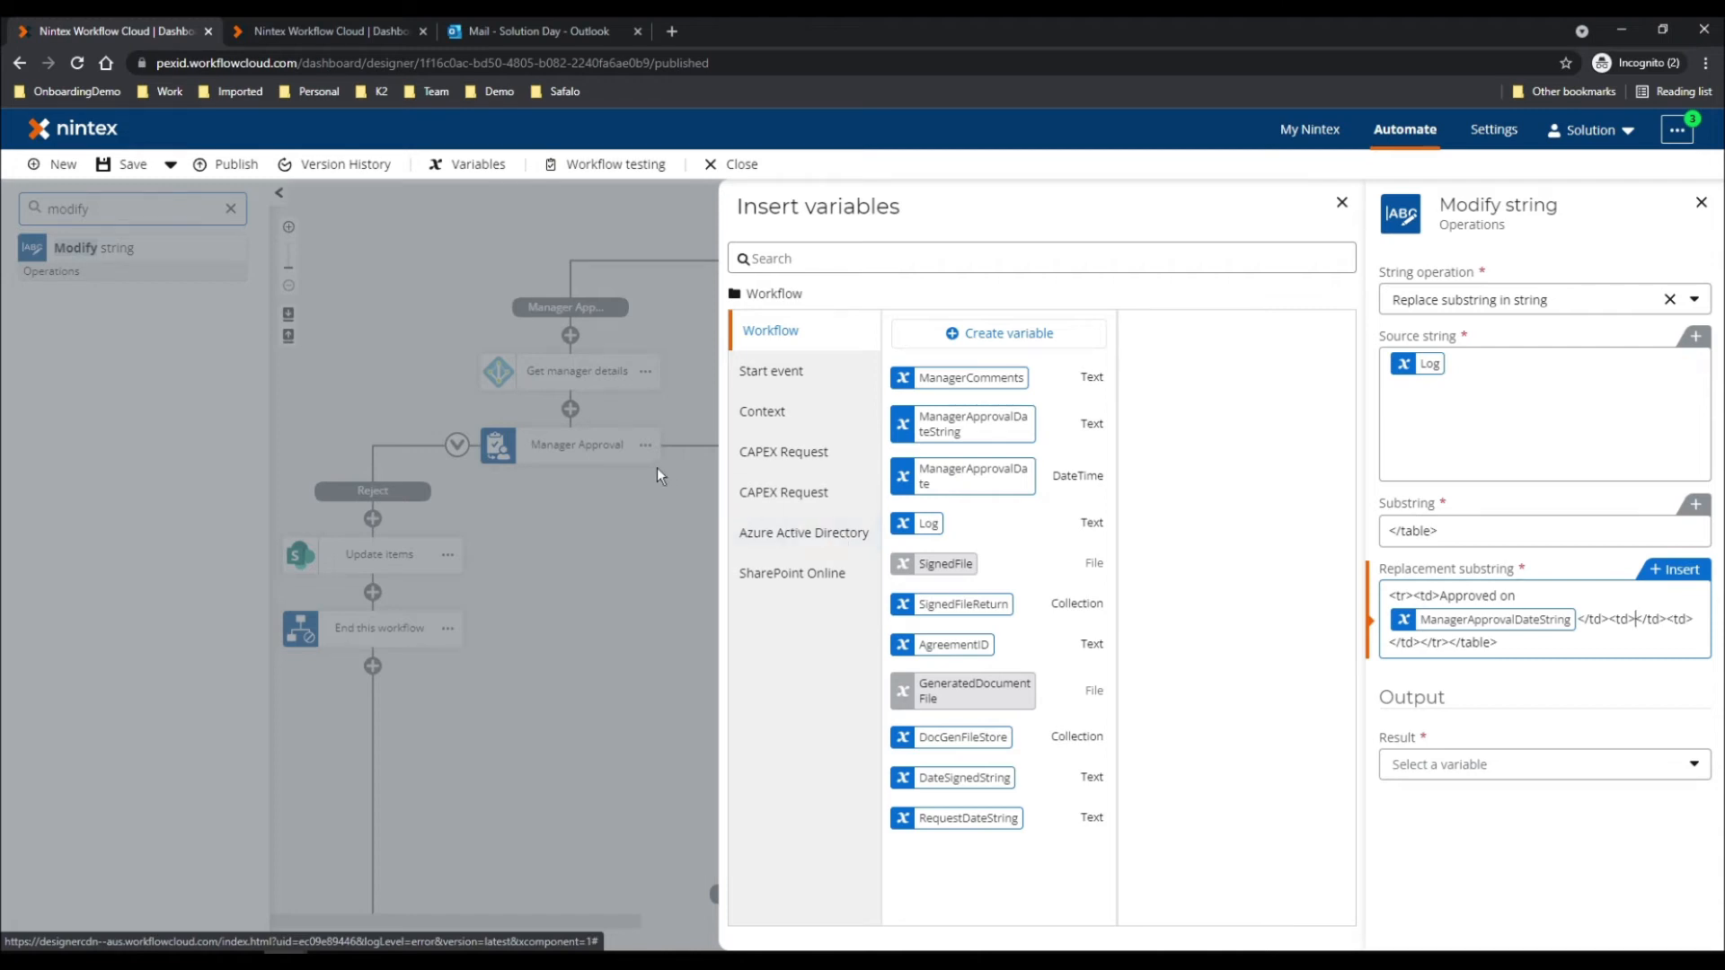
{"action": "left_click", "coordinate": [585, 449]}
{"action": "left_click", "coordinate": [561, 449]}
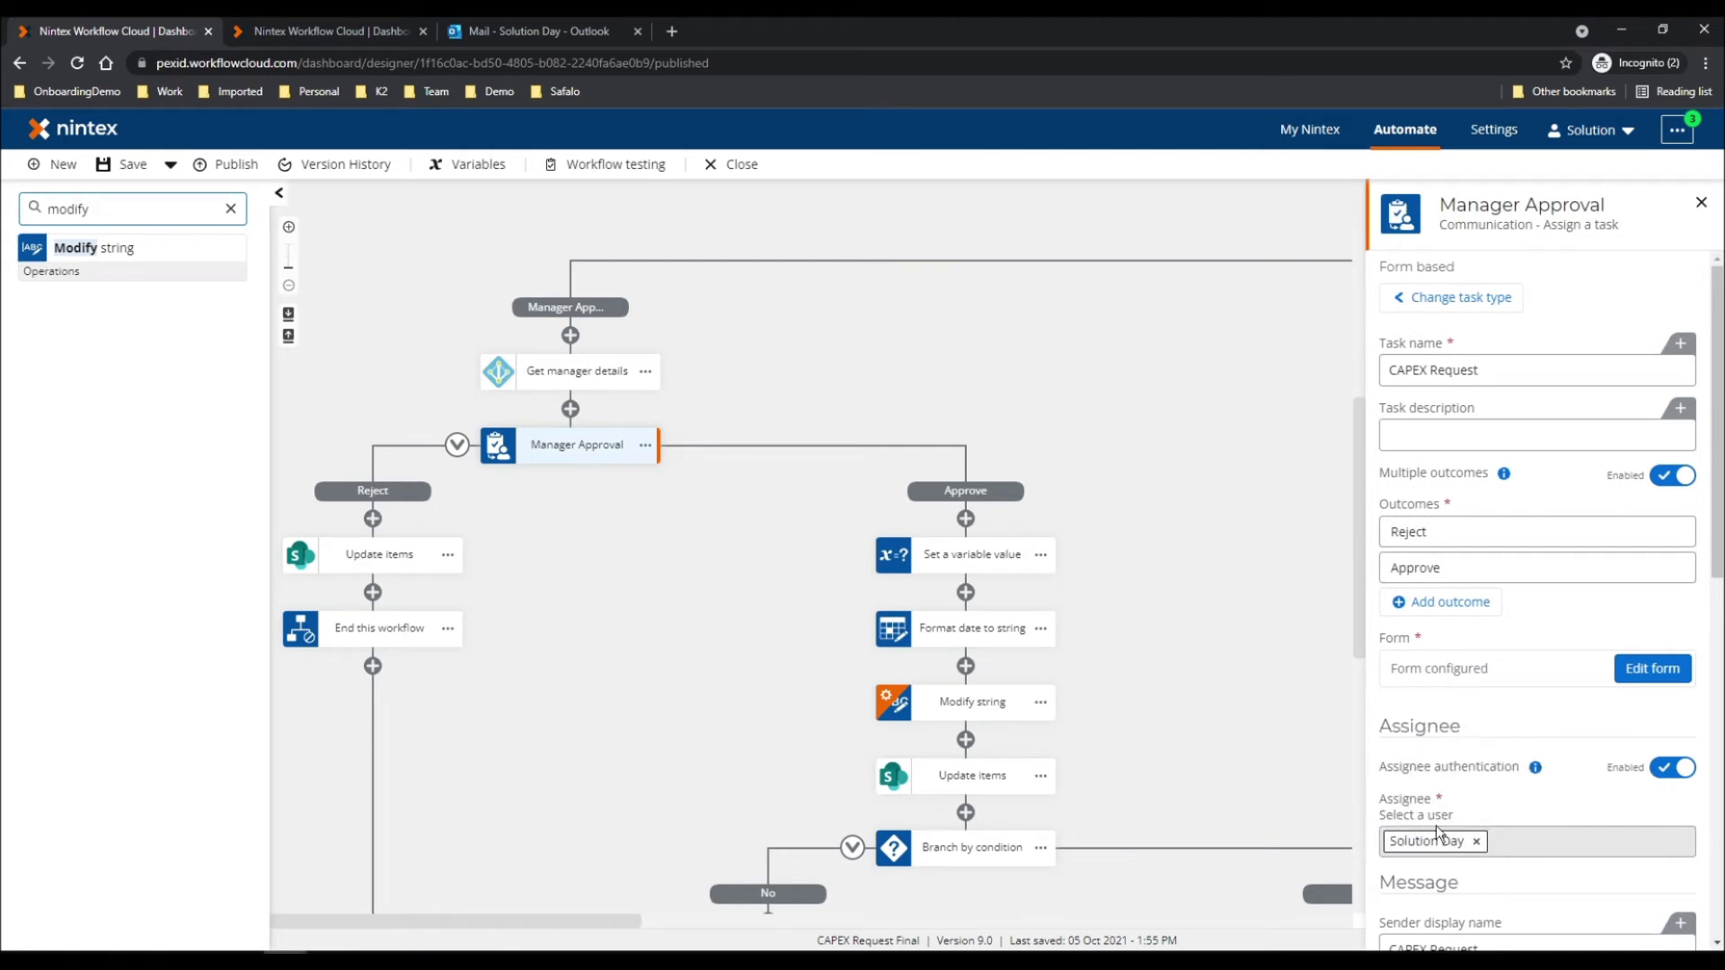
{"action": "left_click", "coordinate": [963, 702]}
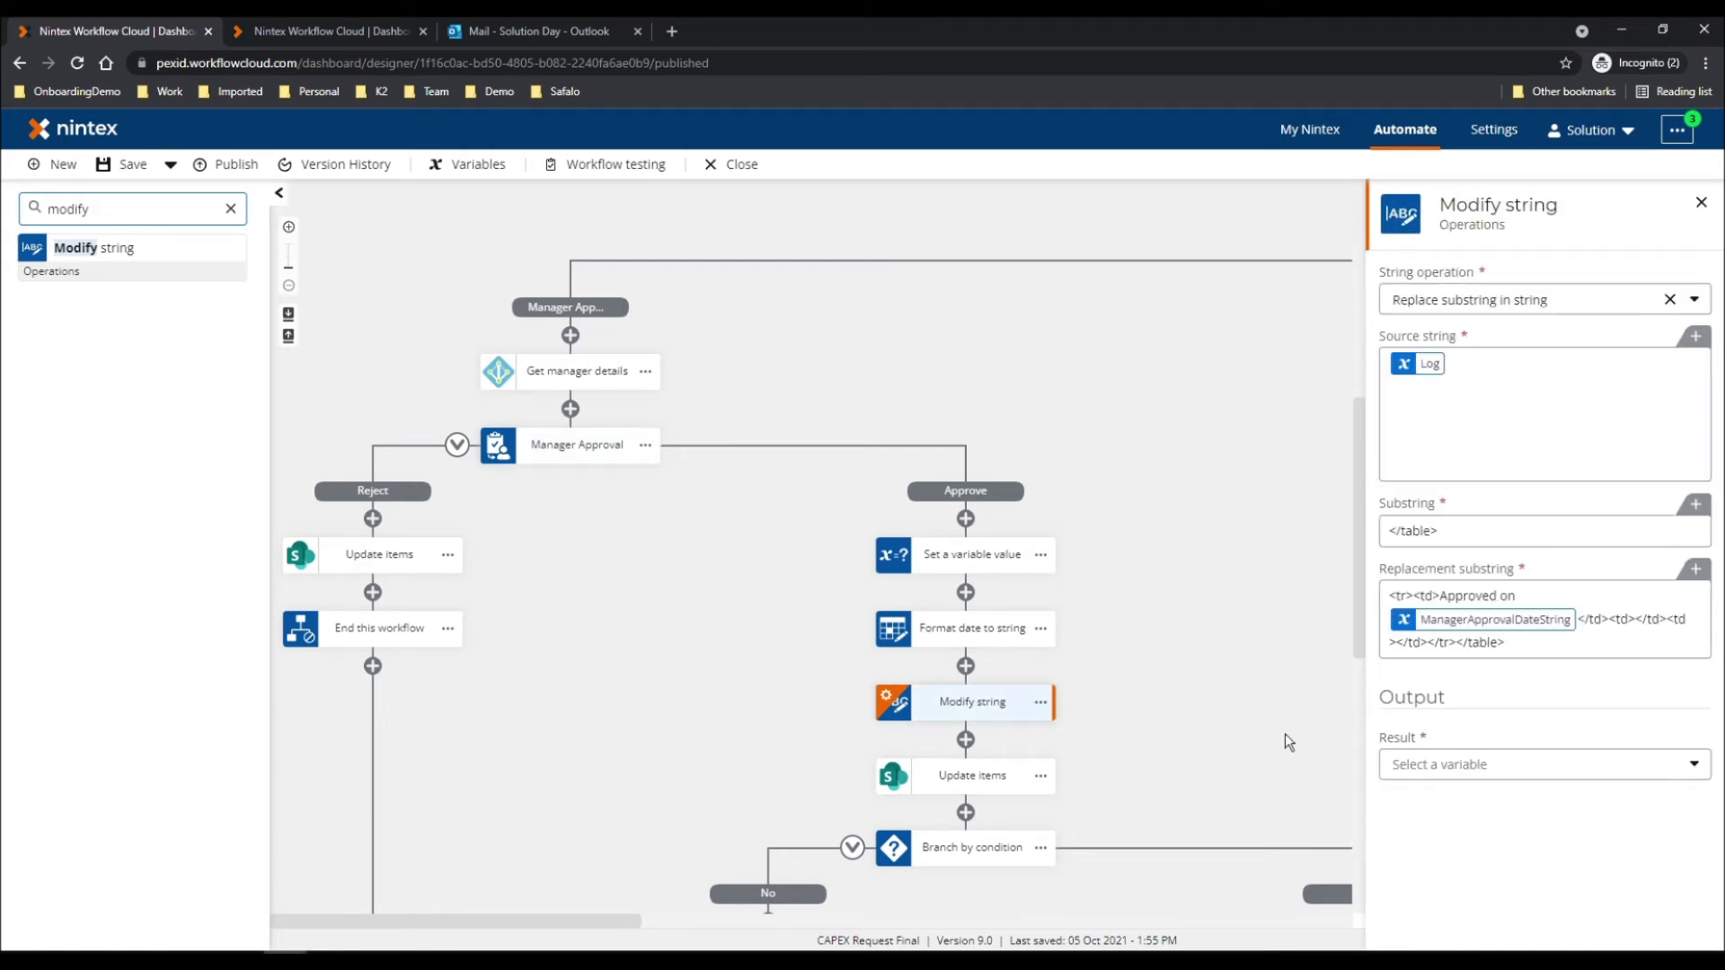
{"action": "left_click", "coordinate": [1636, 620]}
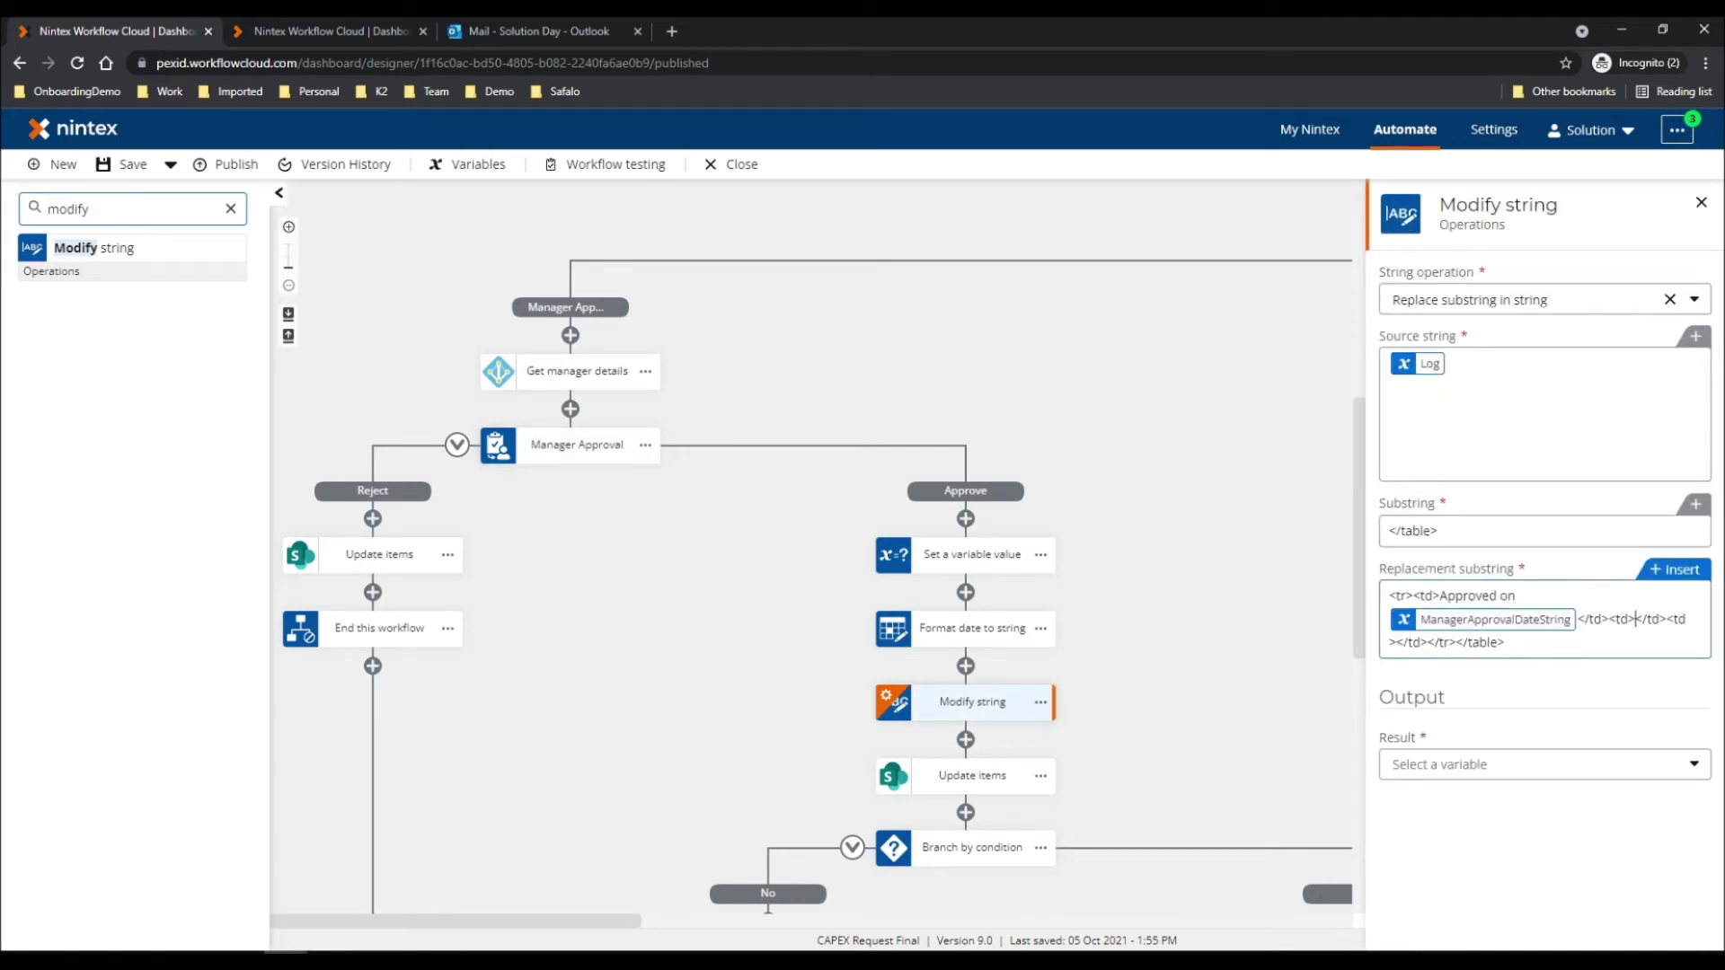
{"action": "type", "text": "Solution Day"}
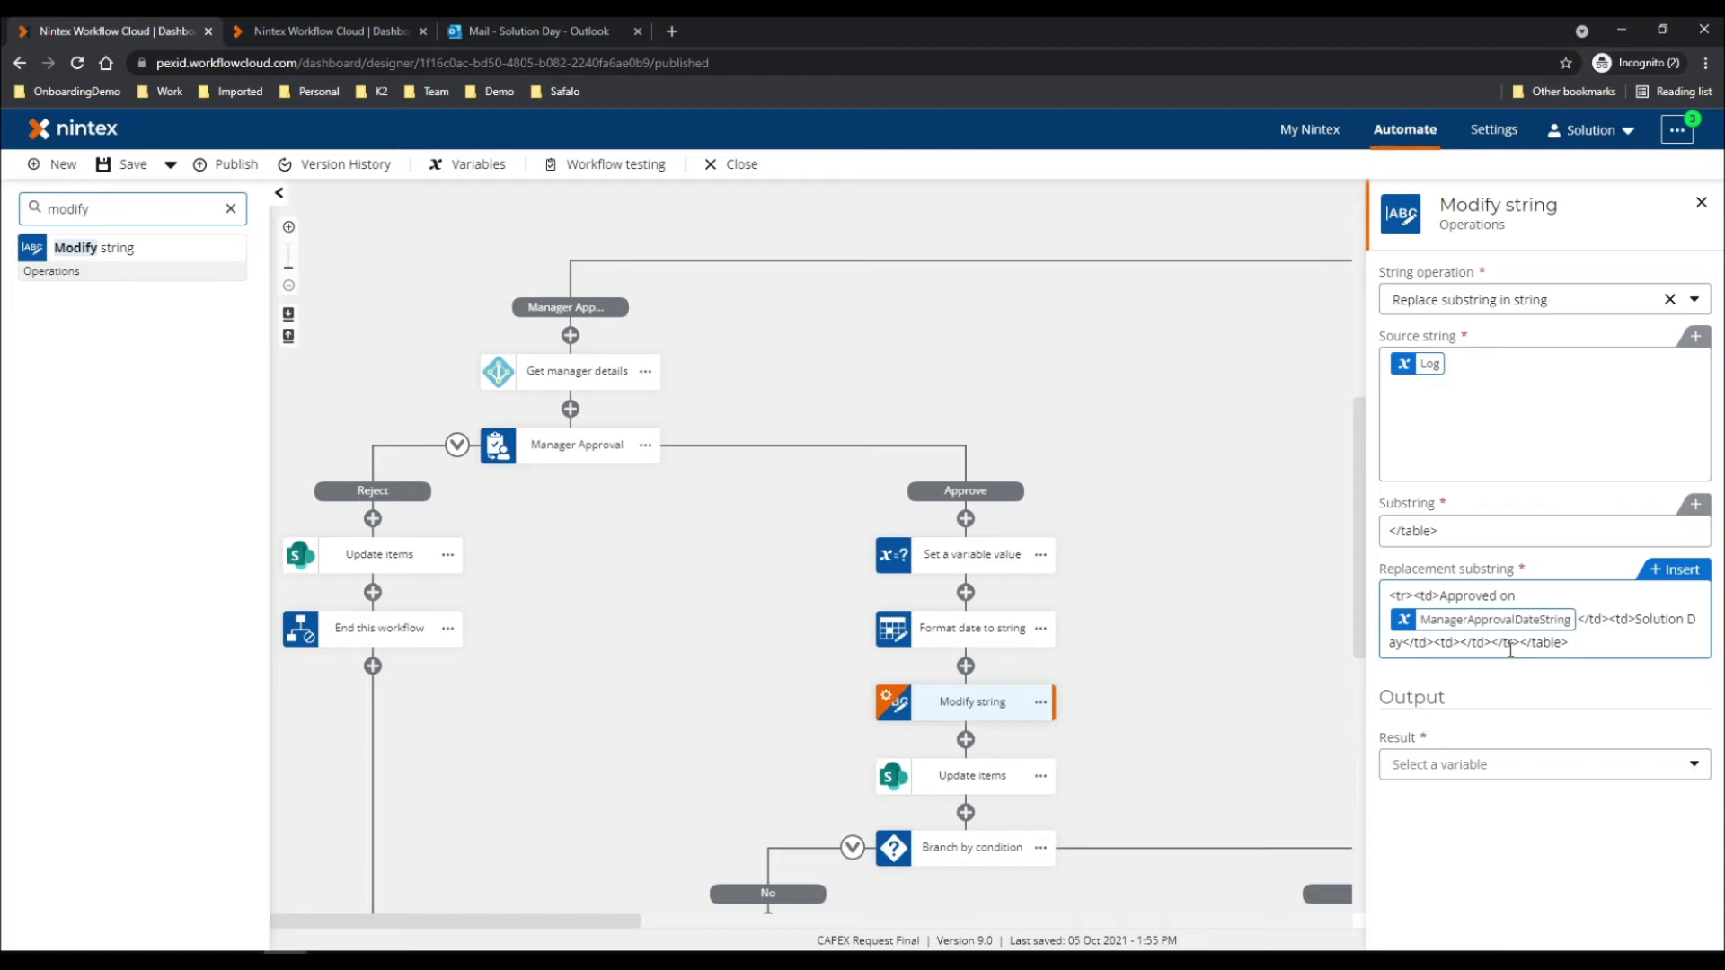
Step: Open the task form of the Manager Approval action for editing
{"action": "left_click", "coordinate": [1461, 644]}
{"action": "left_click", "coordinate": [572, 444]}
{"action": "scroll", "coordinate": [1593, 502], "scroll_direction": "down", "scroll_amount": 5}
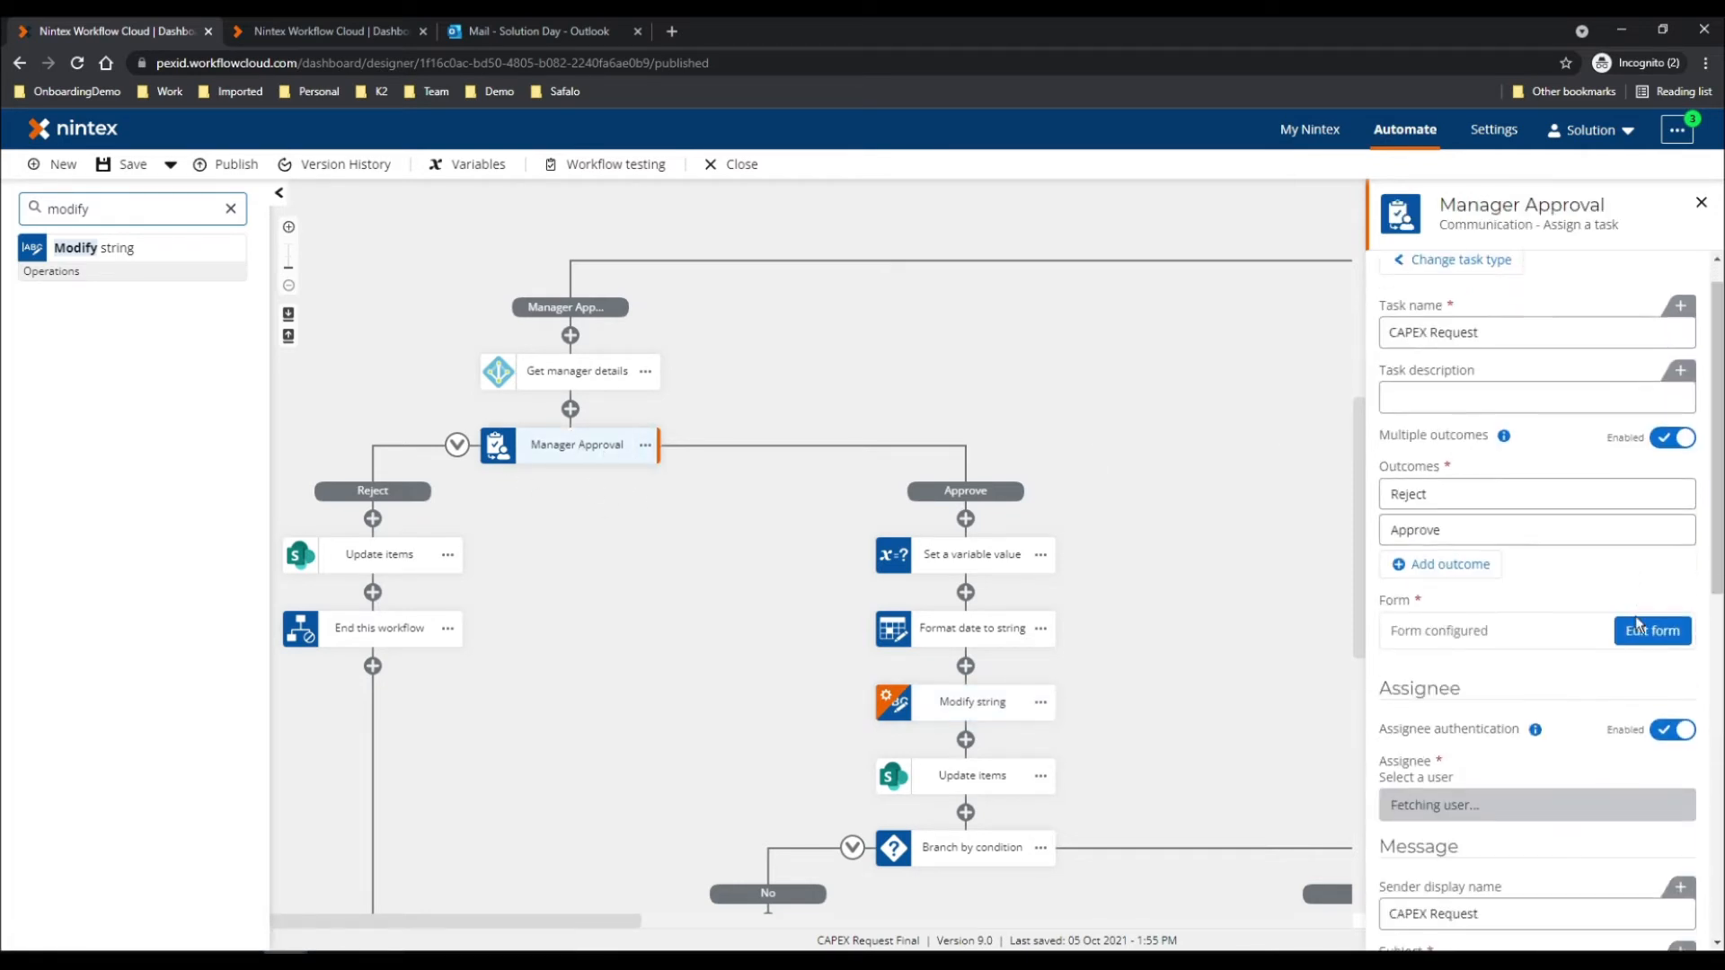
{"action": "scroll", "coordinate": [1595, 507], "scroll_direction": "up", "scroll_amount": 5}
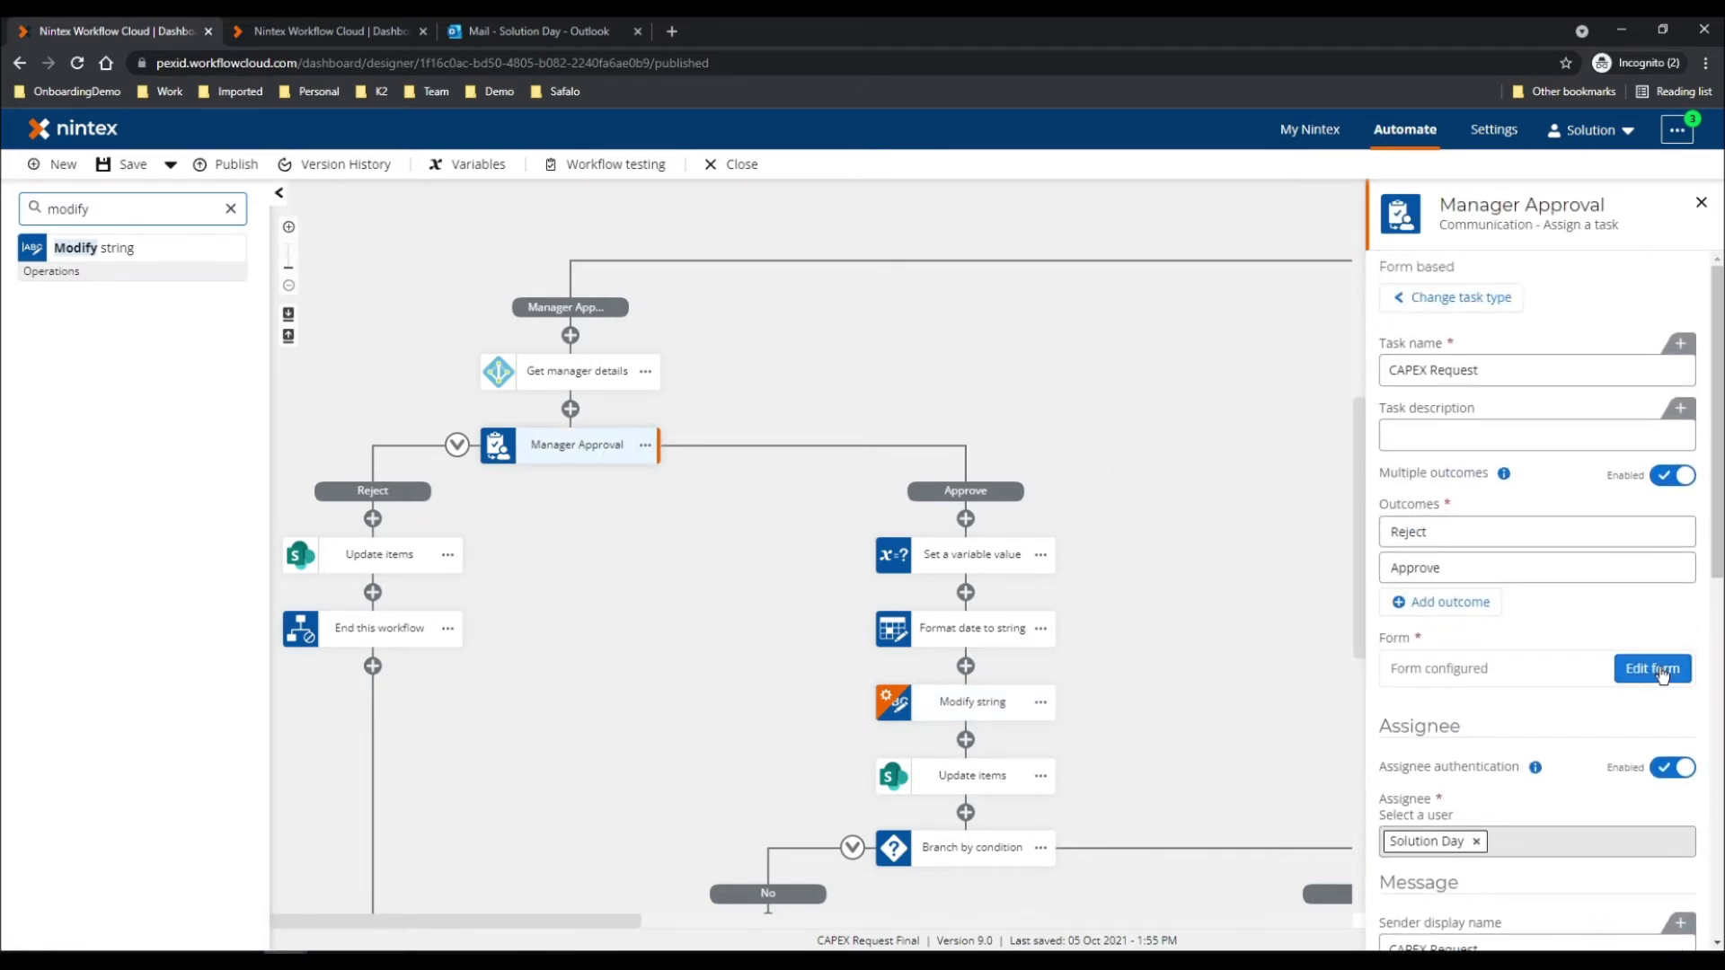
{"action": "left_click", "coordinate": [1653, 669]}
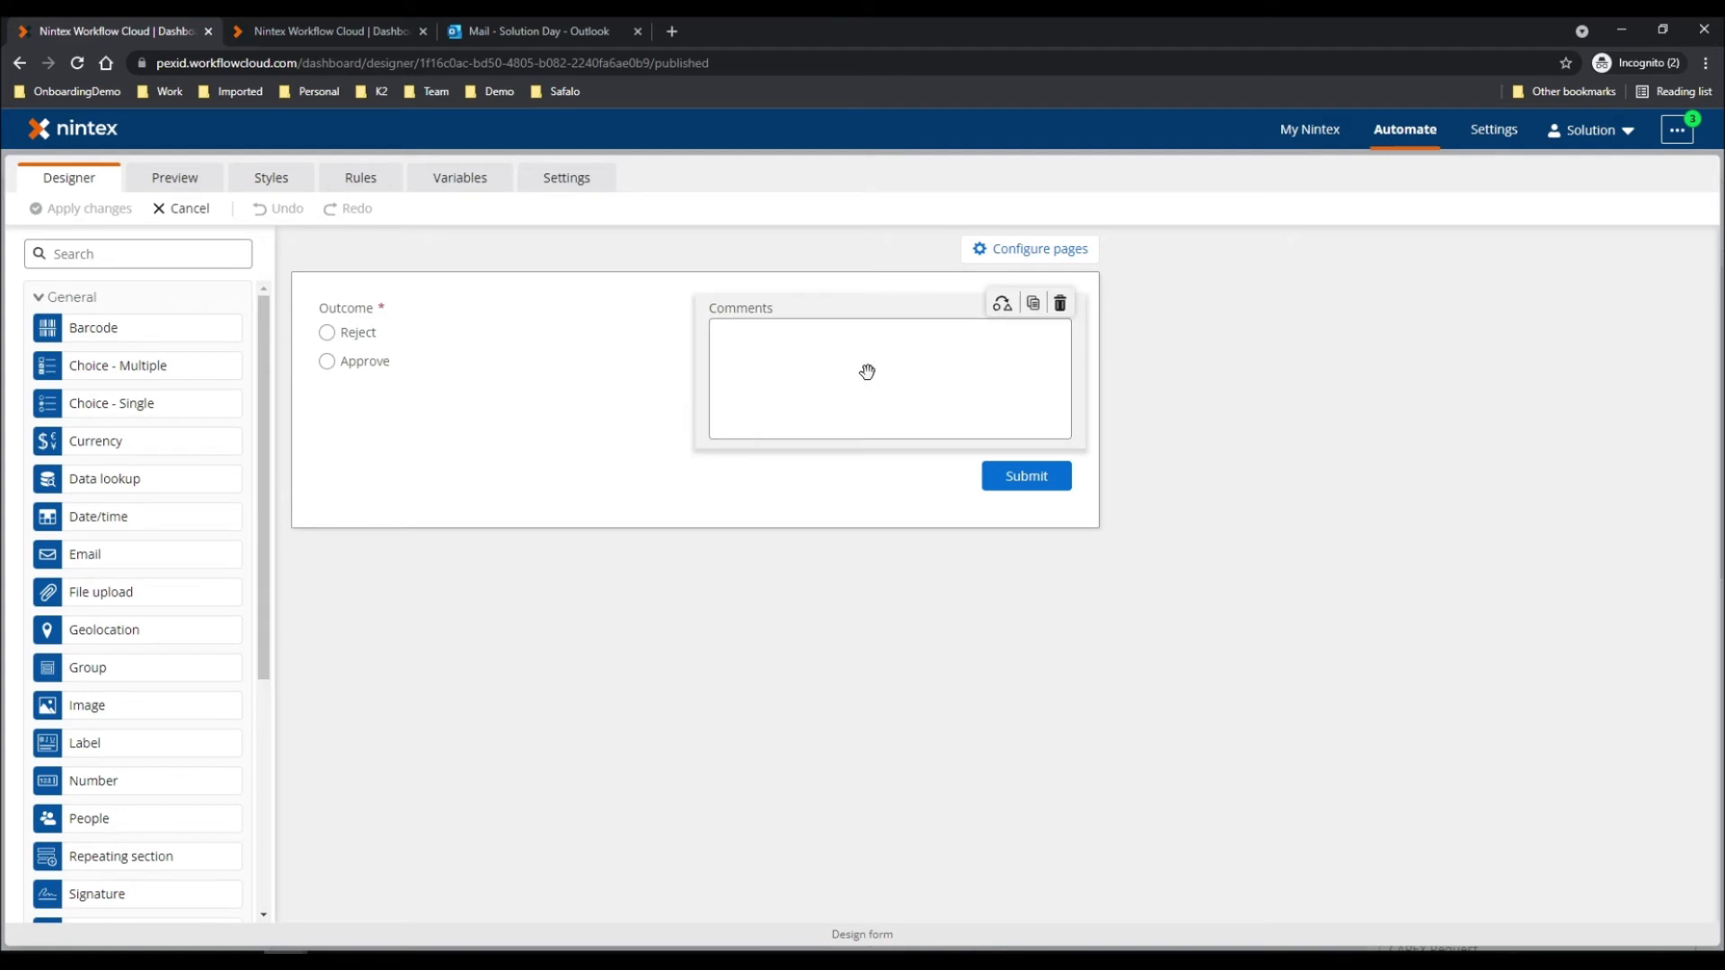
Step: Add a group below Outcome and Comments with the header "Workflow History", a header background and a divider line
{"action": "left_click_drag", "start_coordinate": [85, 666], "coordinate": [606, 527]}
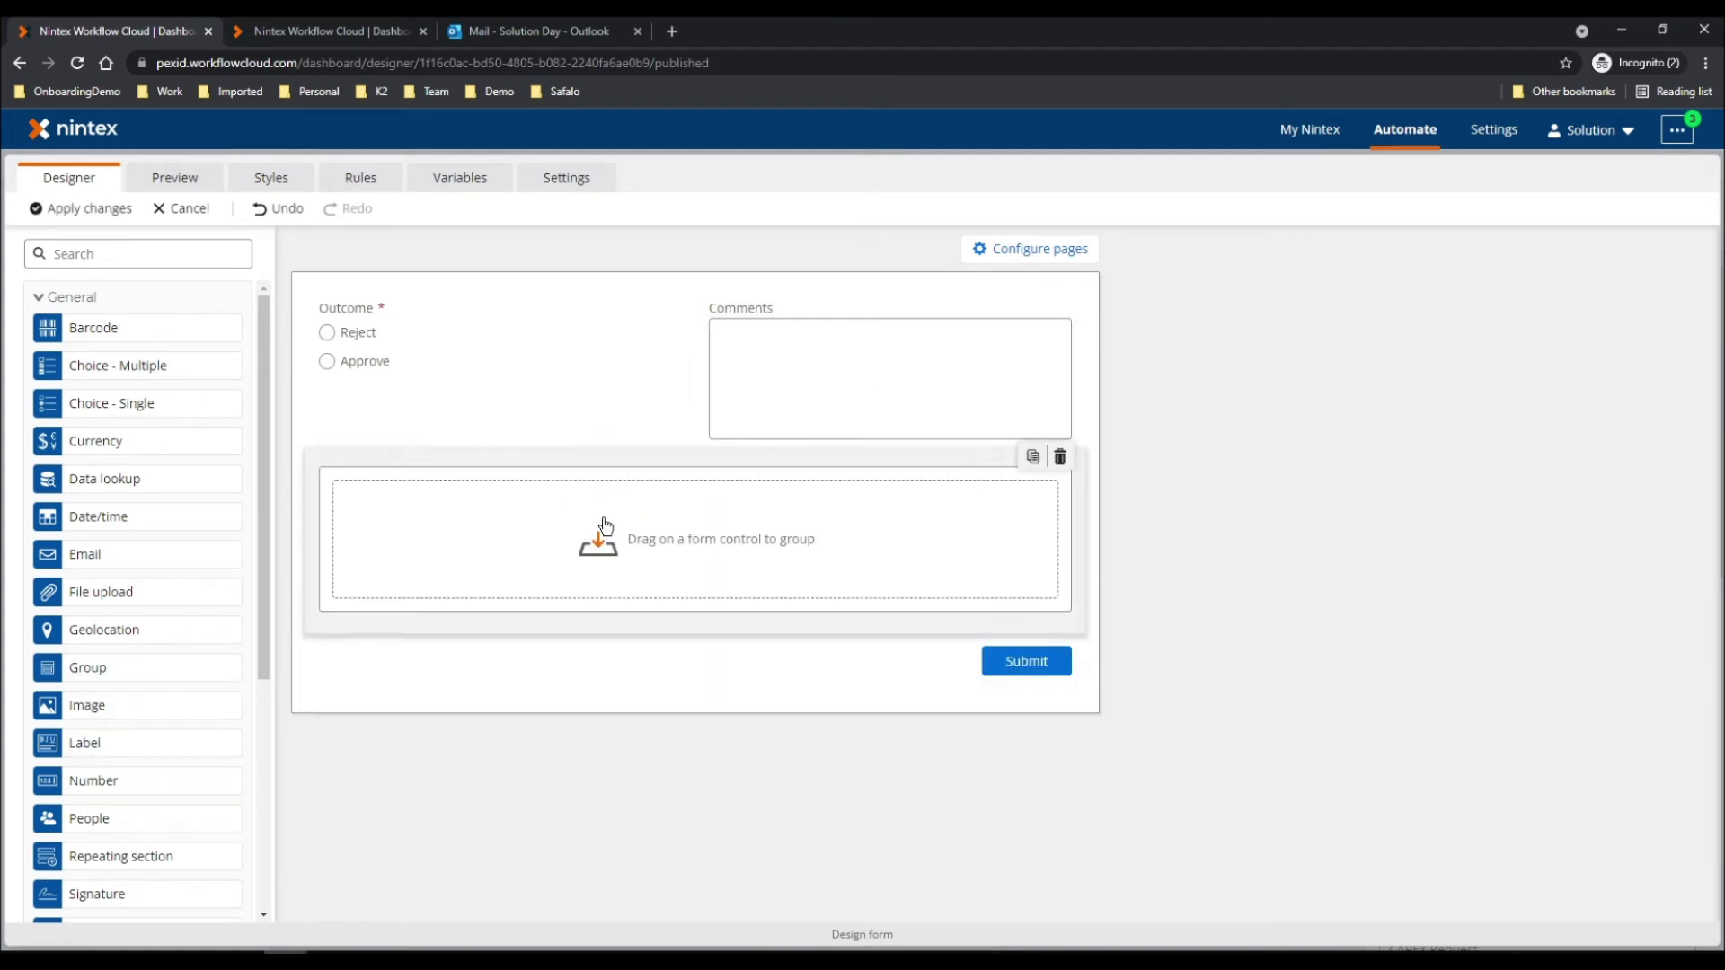
{"action": "left_click", "coordinate": [606, 527]}
{"action": "left_click", "coordinate": [1667, 498]}
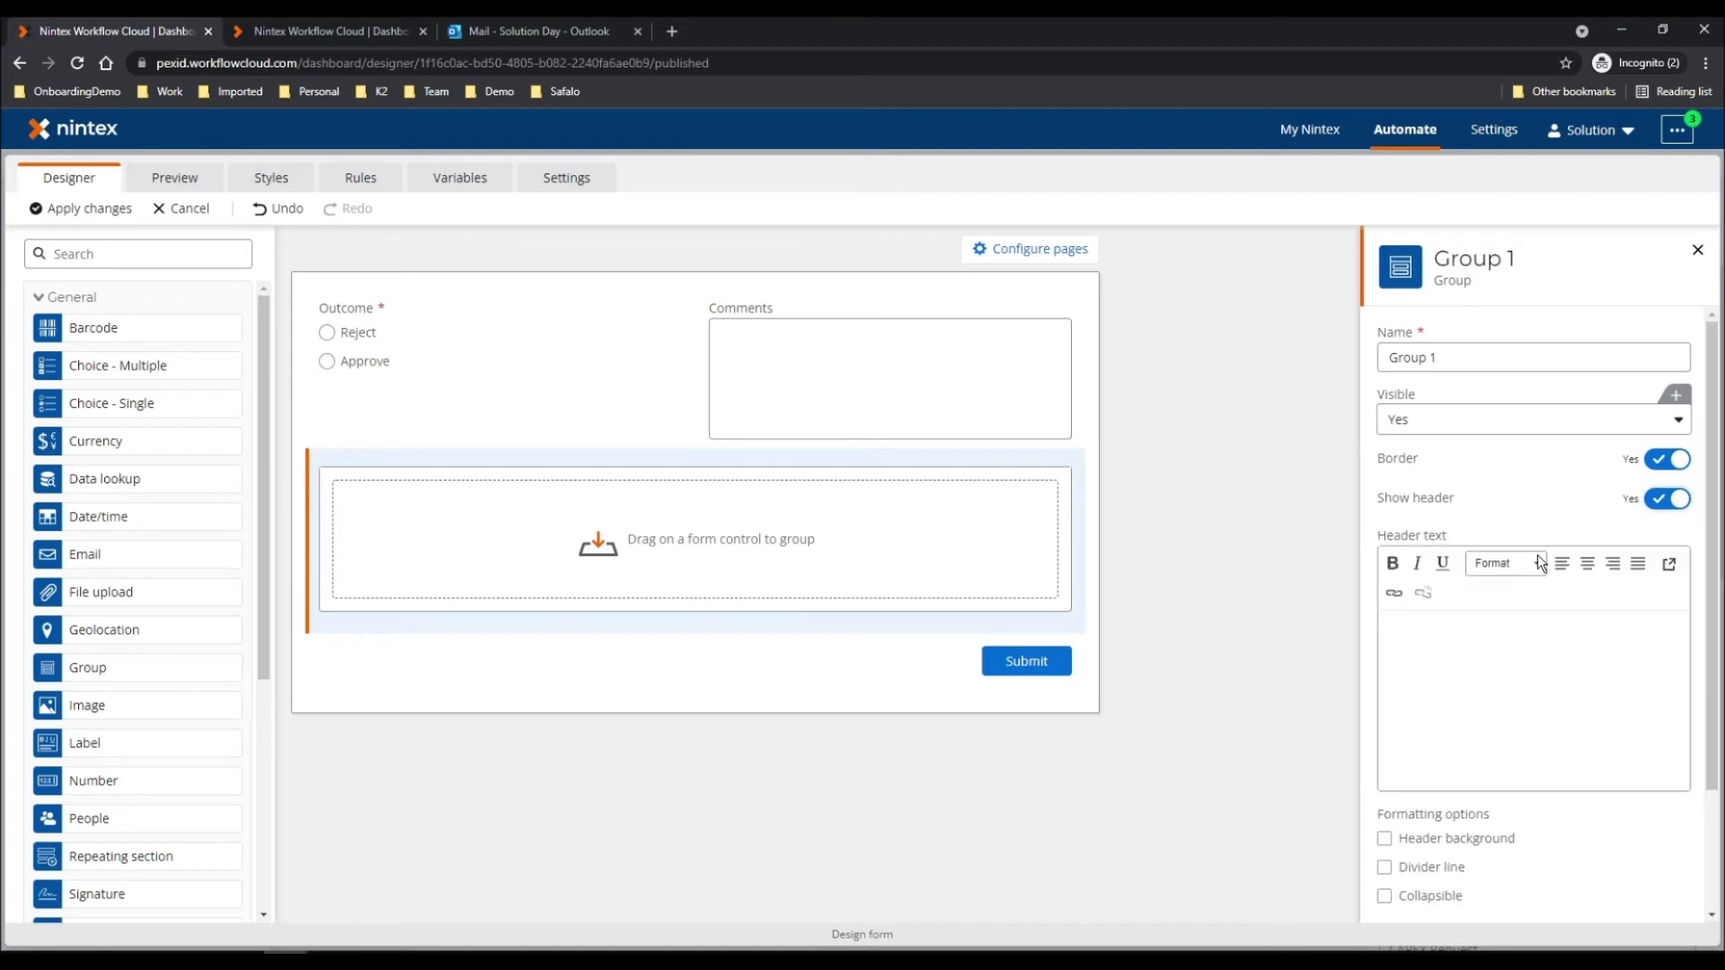
{"action": "left_click", "coordinate": [1475, 658]}
{"action": "left_click", "coordinate": [1385, 838]}
{"action": "left_click", "coordinate": [1384, 867]}
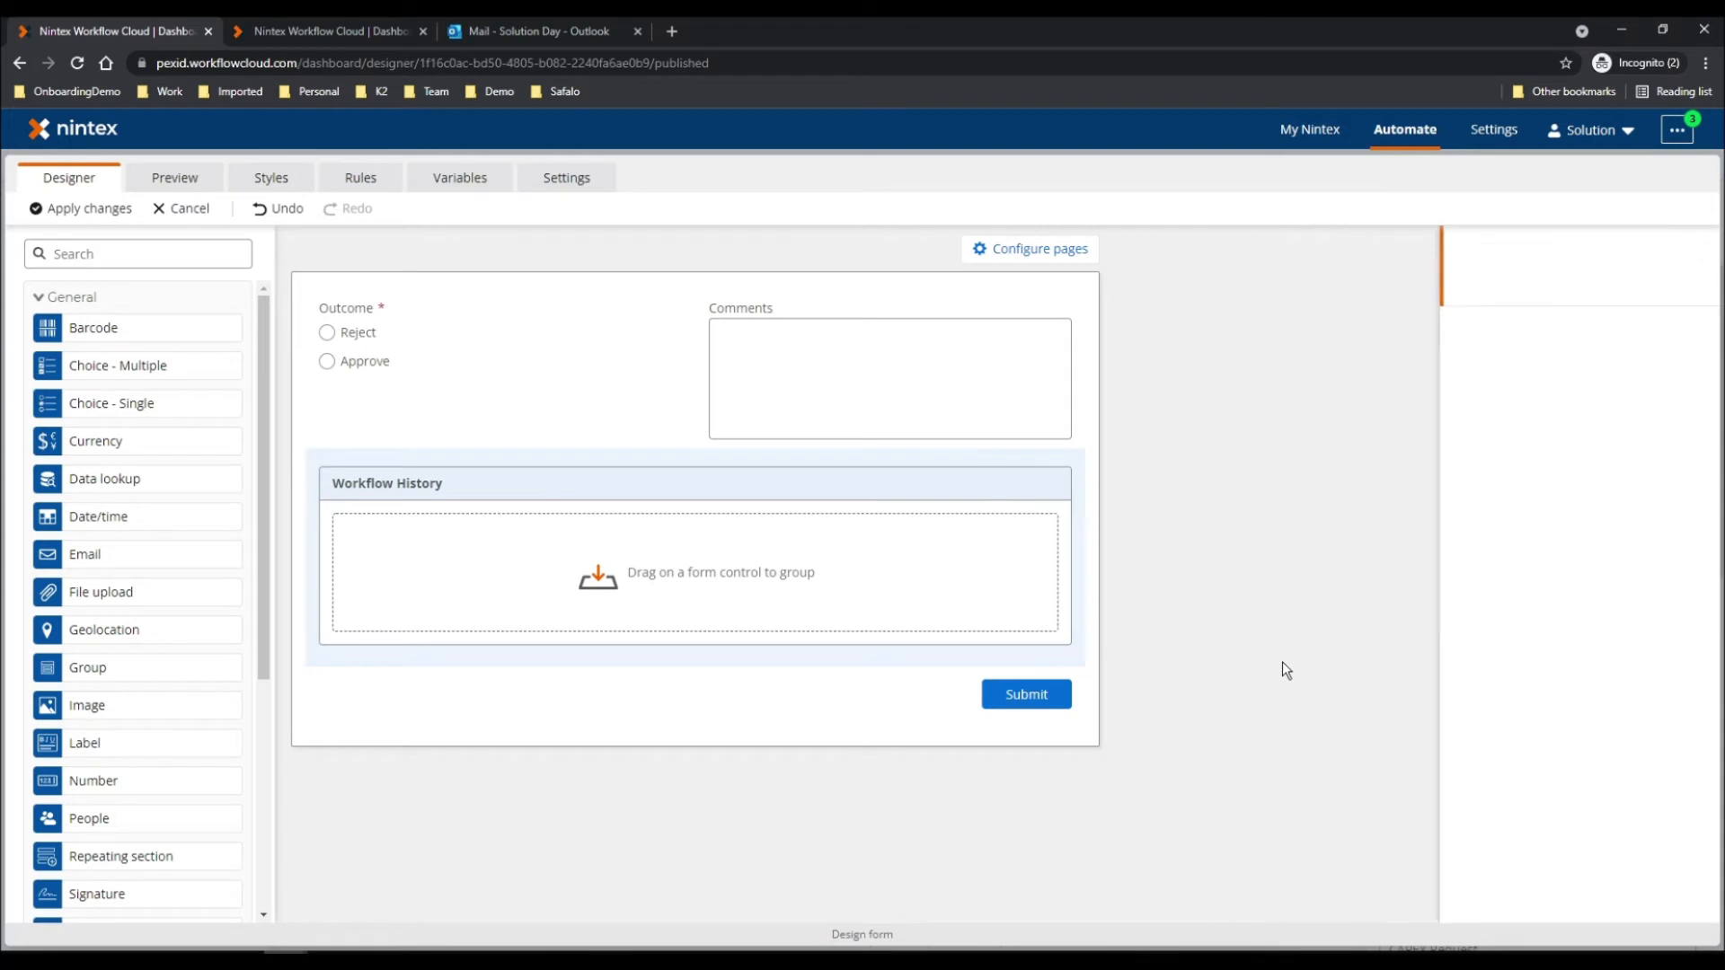
{"action": "left_click", "coordinate": [1281, 662]}
Step: Add a label inside the Workflow History group, insert the user-defined Log variable as its text, and apply the form changes
{"action": "left_click_drag", "start_coordinate": [79, 740], "coordinate": [493, 530]}
{"action": "left_click", "coordinate": [1592, 546]}
{"action": "left_click", "coordinate": [1662, 457]}
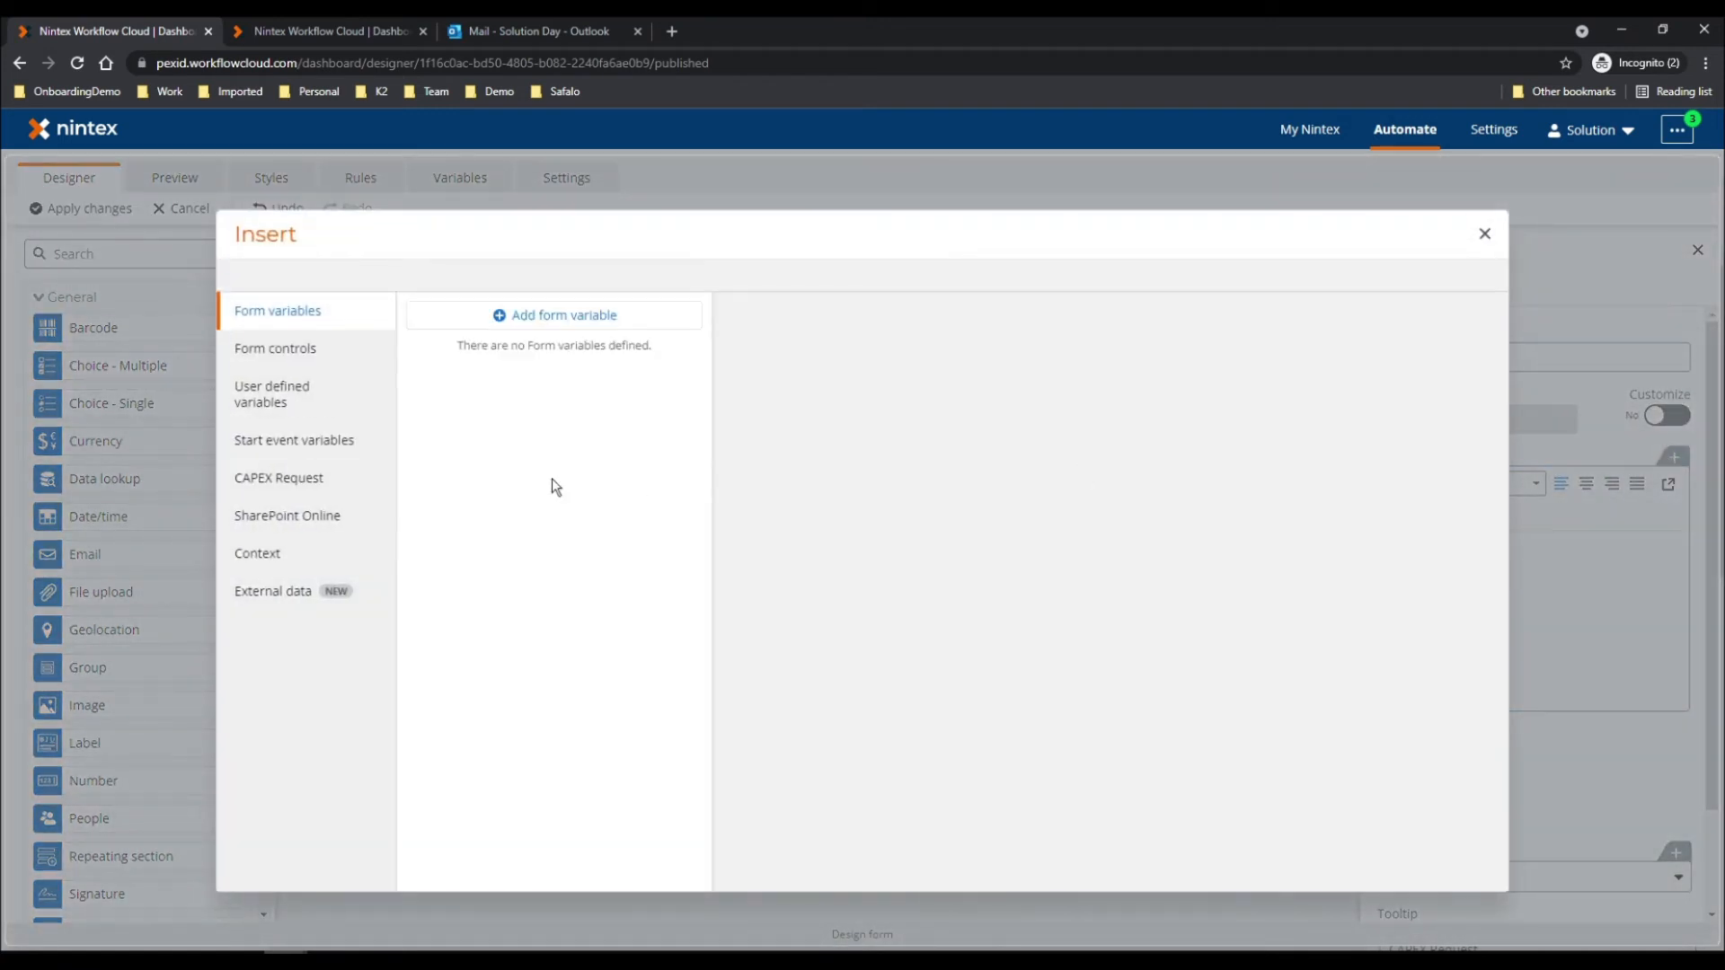
{"action": "left_click", "coordinate": [278, 398]}
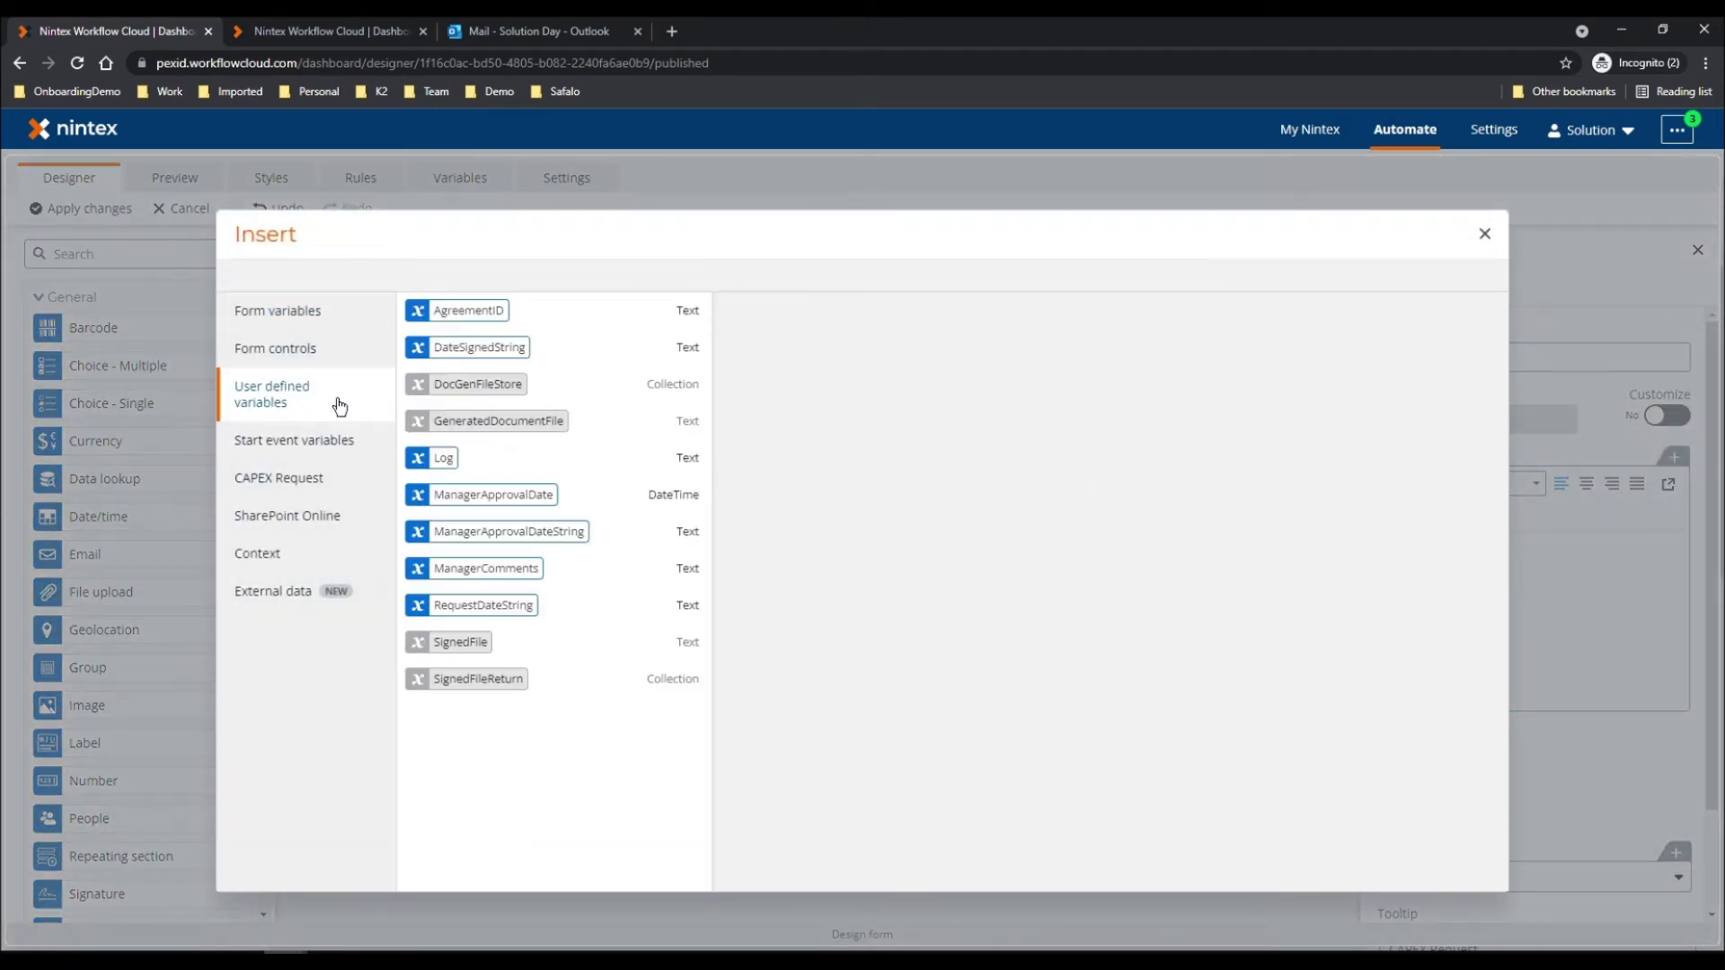
{"action": "left_click", "coordinate": [679, 456]}
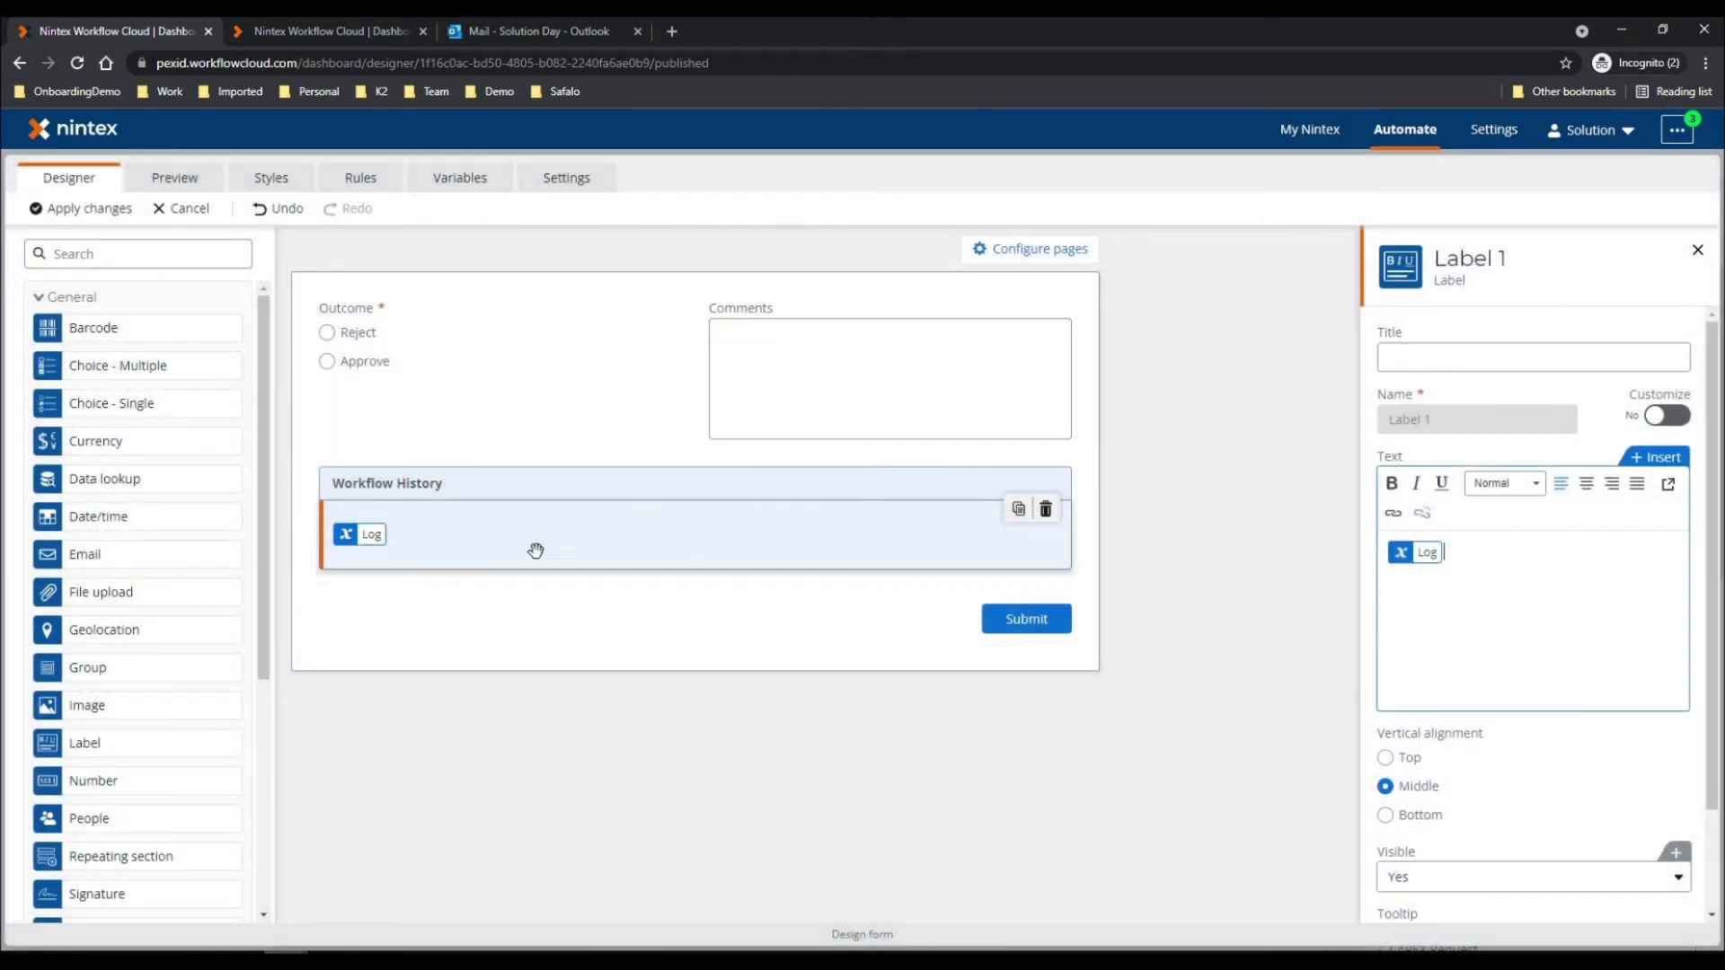
{"action": "left_click", "coordinate": [108, 205]}
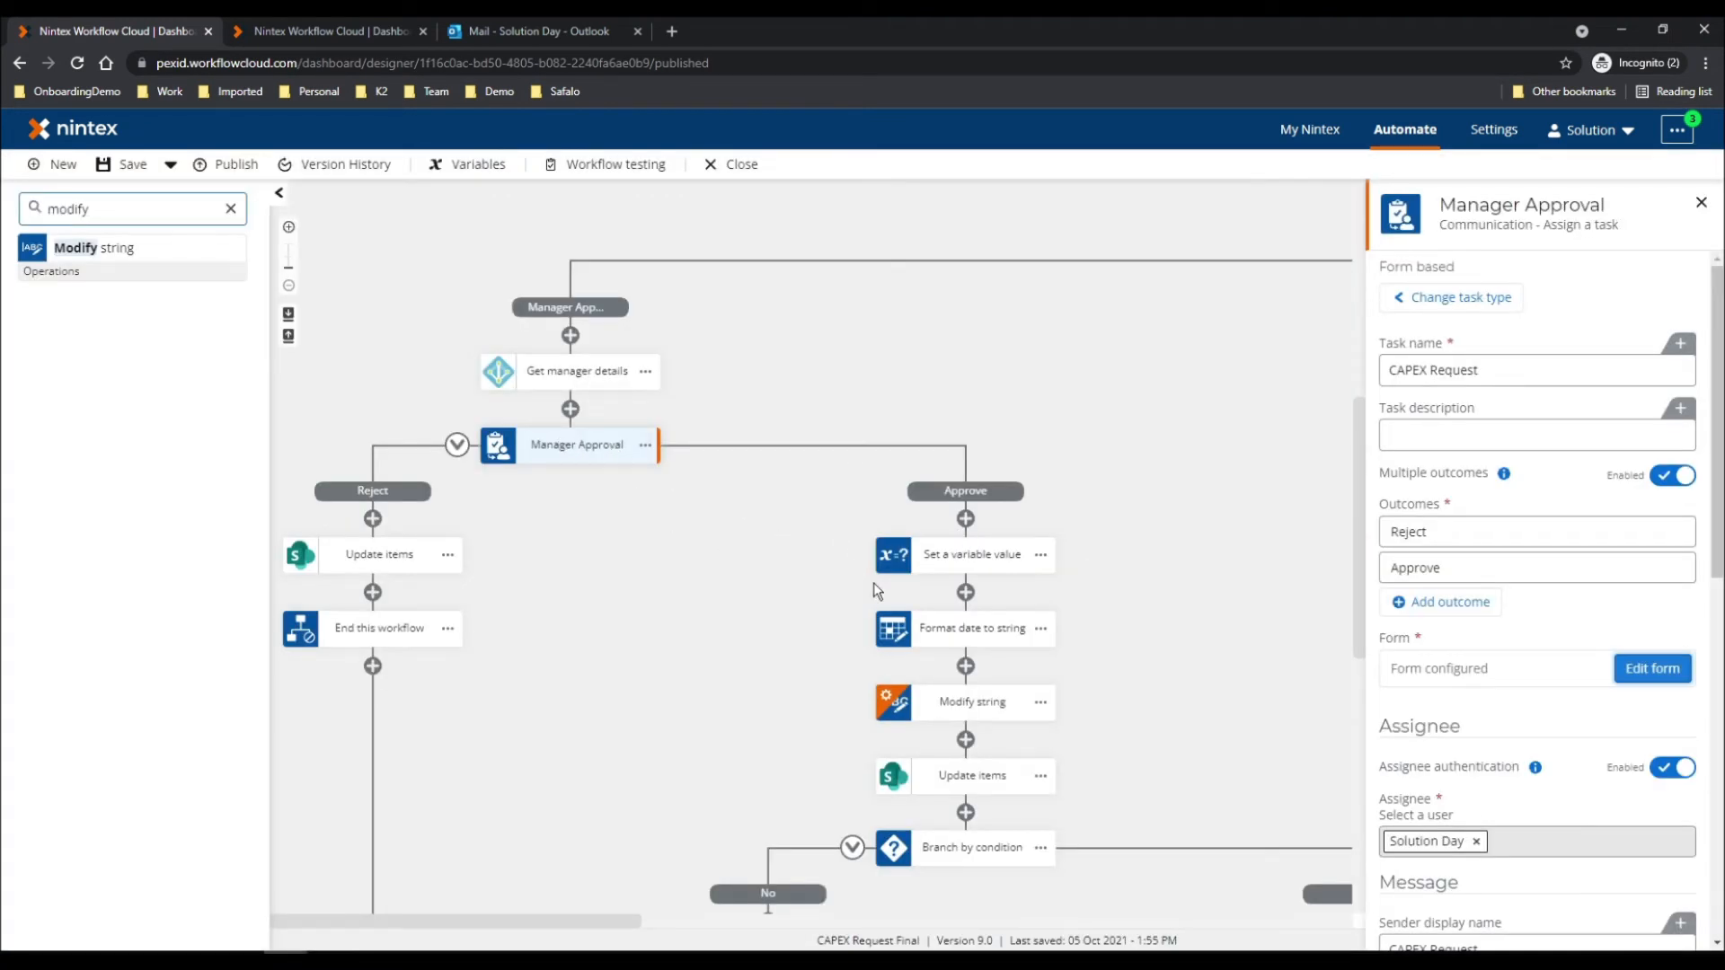
Step: Insert the Comments form variable from CAPEX Request into the third cell of Modify string's replacement row
{"action": "left_click", "coordinate": [943, 701]}
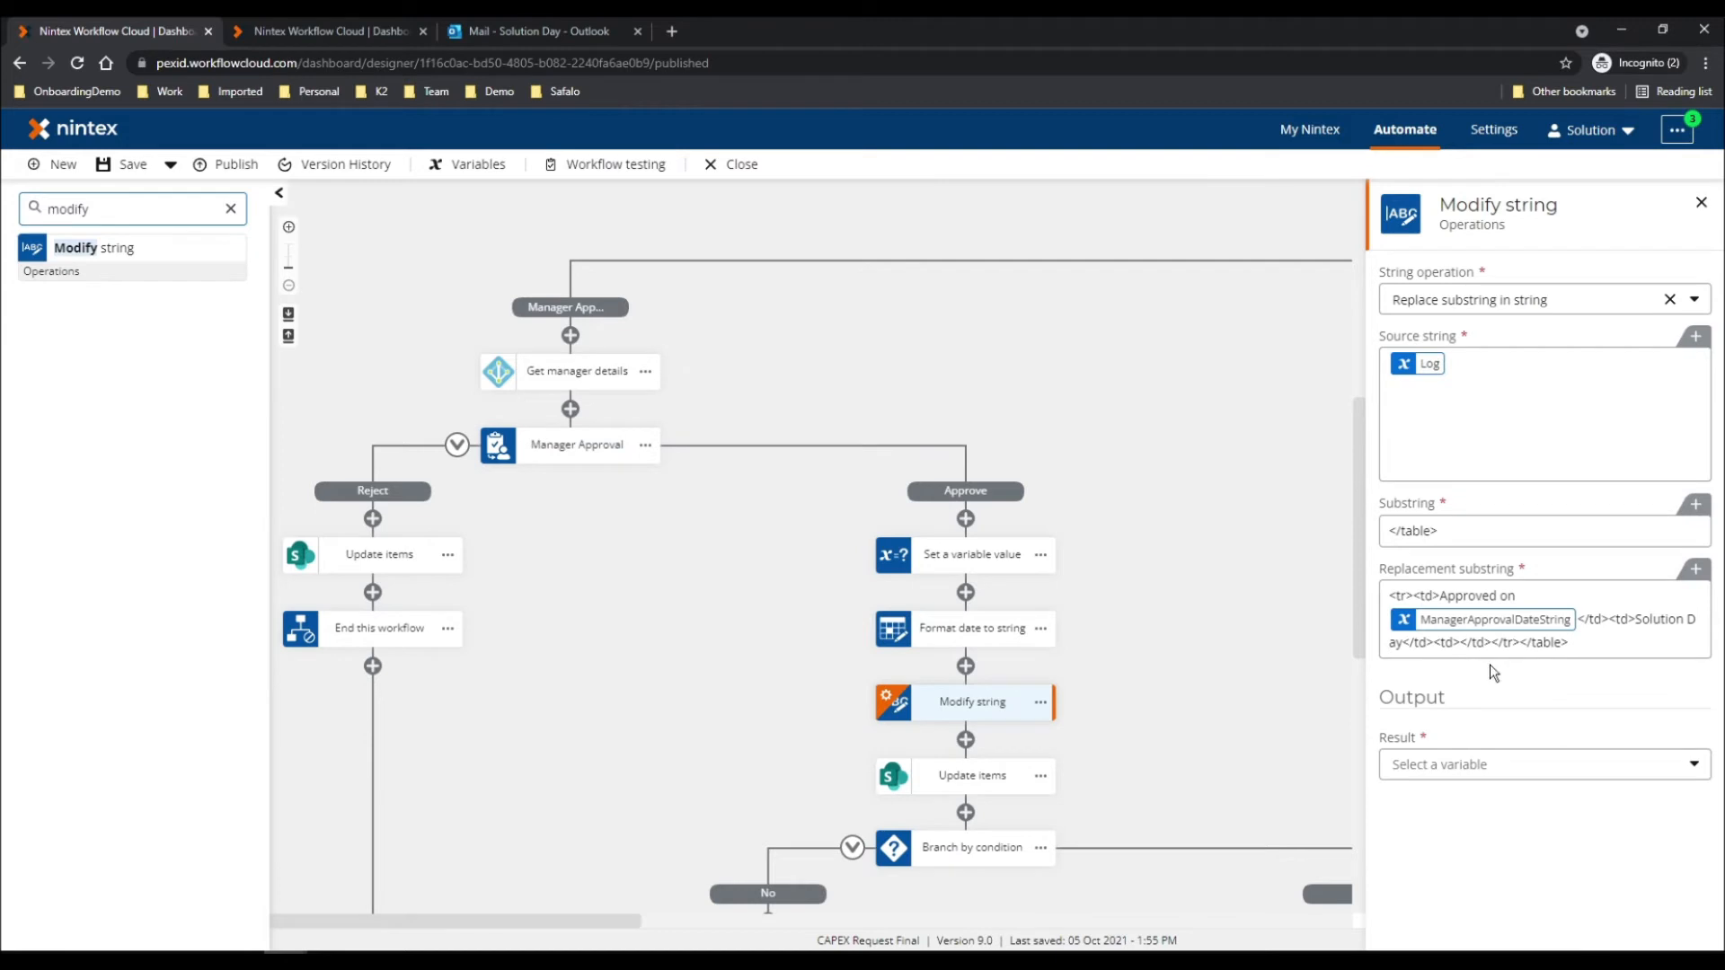
{"action": "left_click", "coordinate": [1462, 642]}
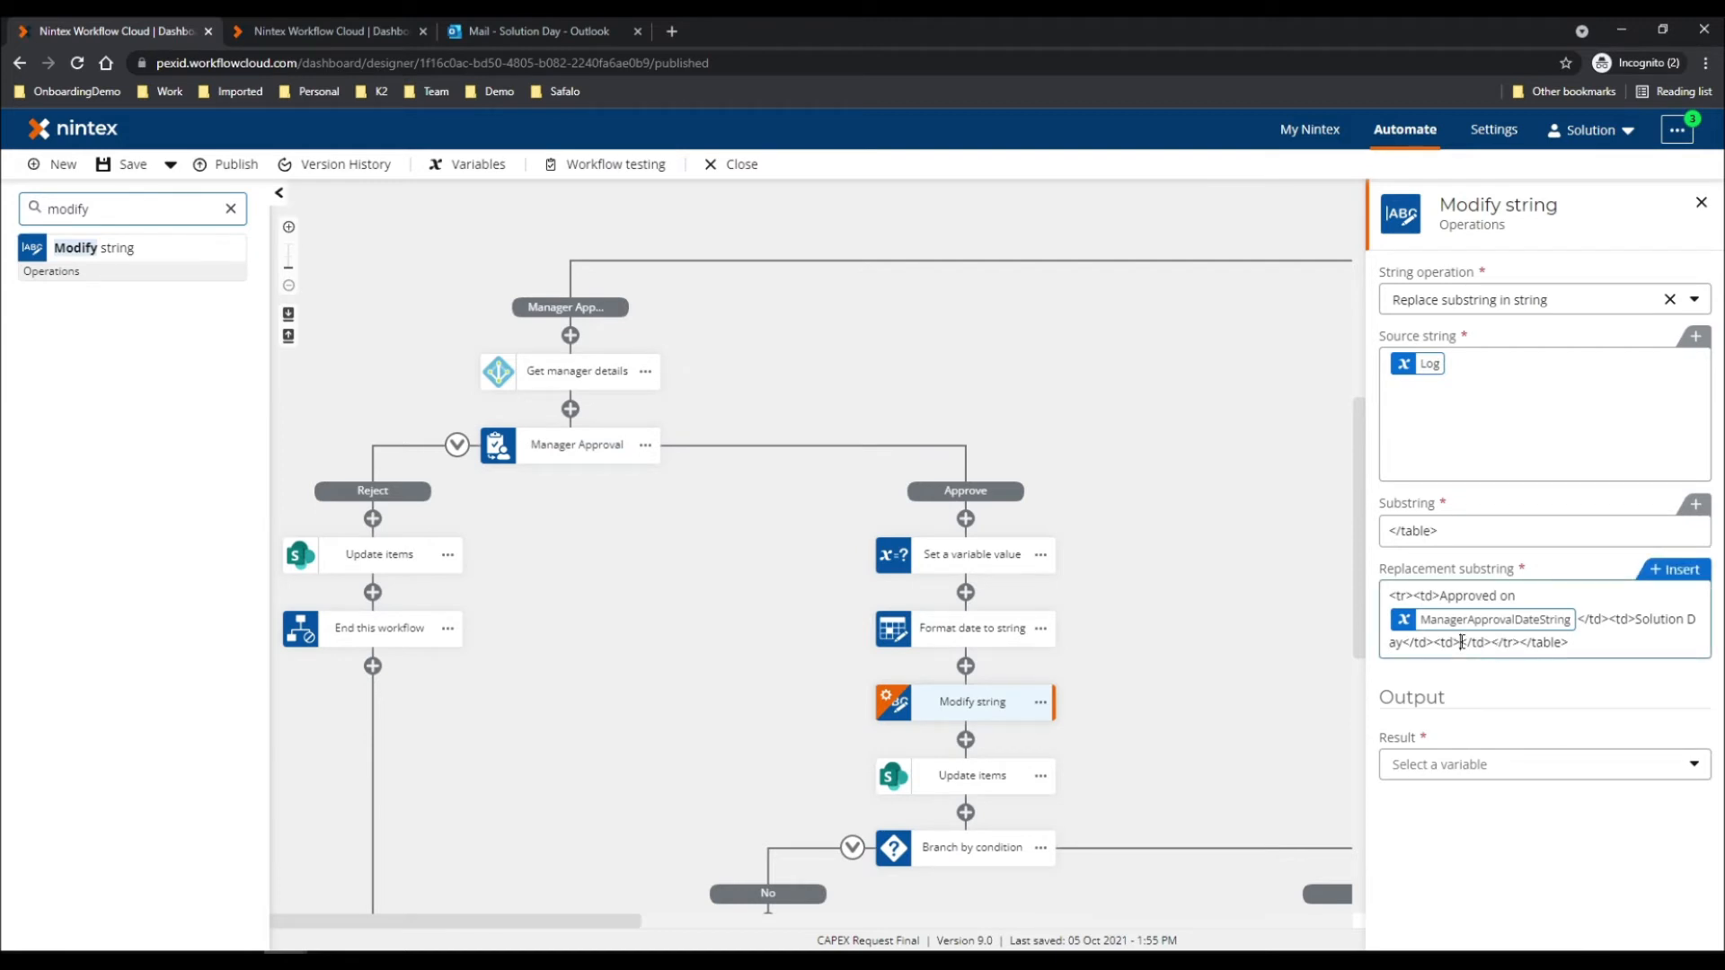
{"action": "left_click", "coordinate": [1673, 570]}
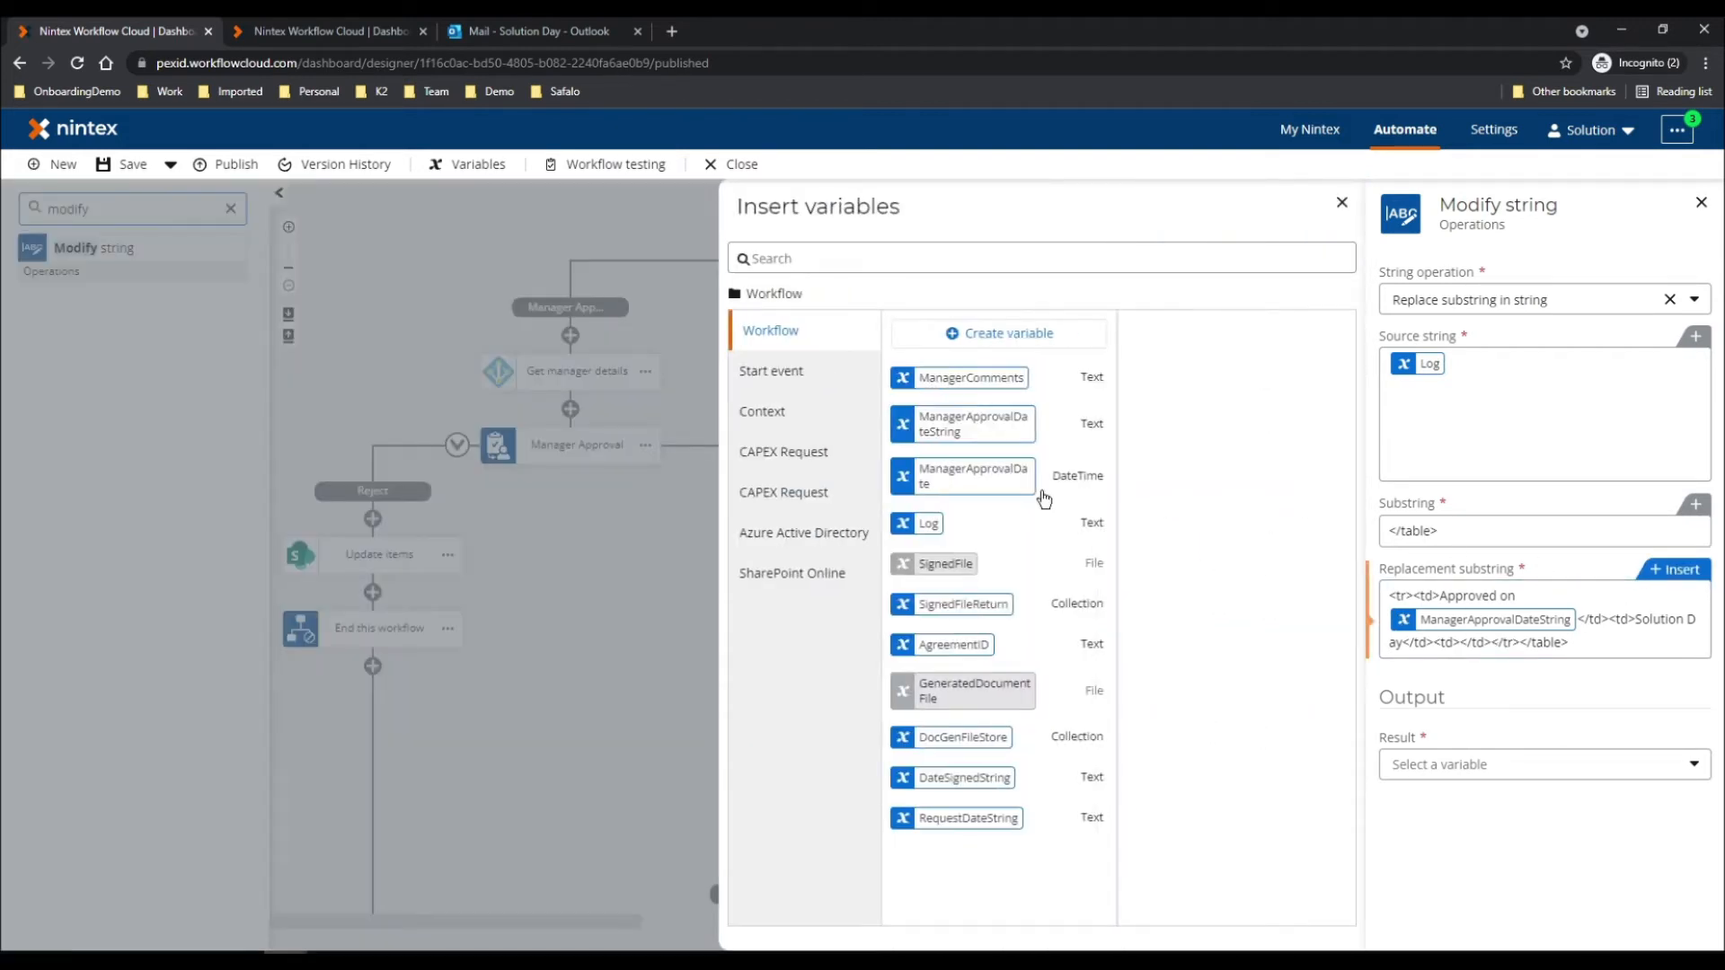
{"action": "left_click", "coordinate": [783, 458]}
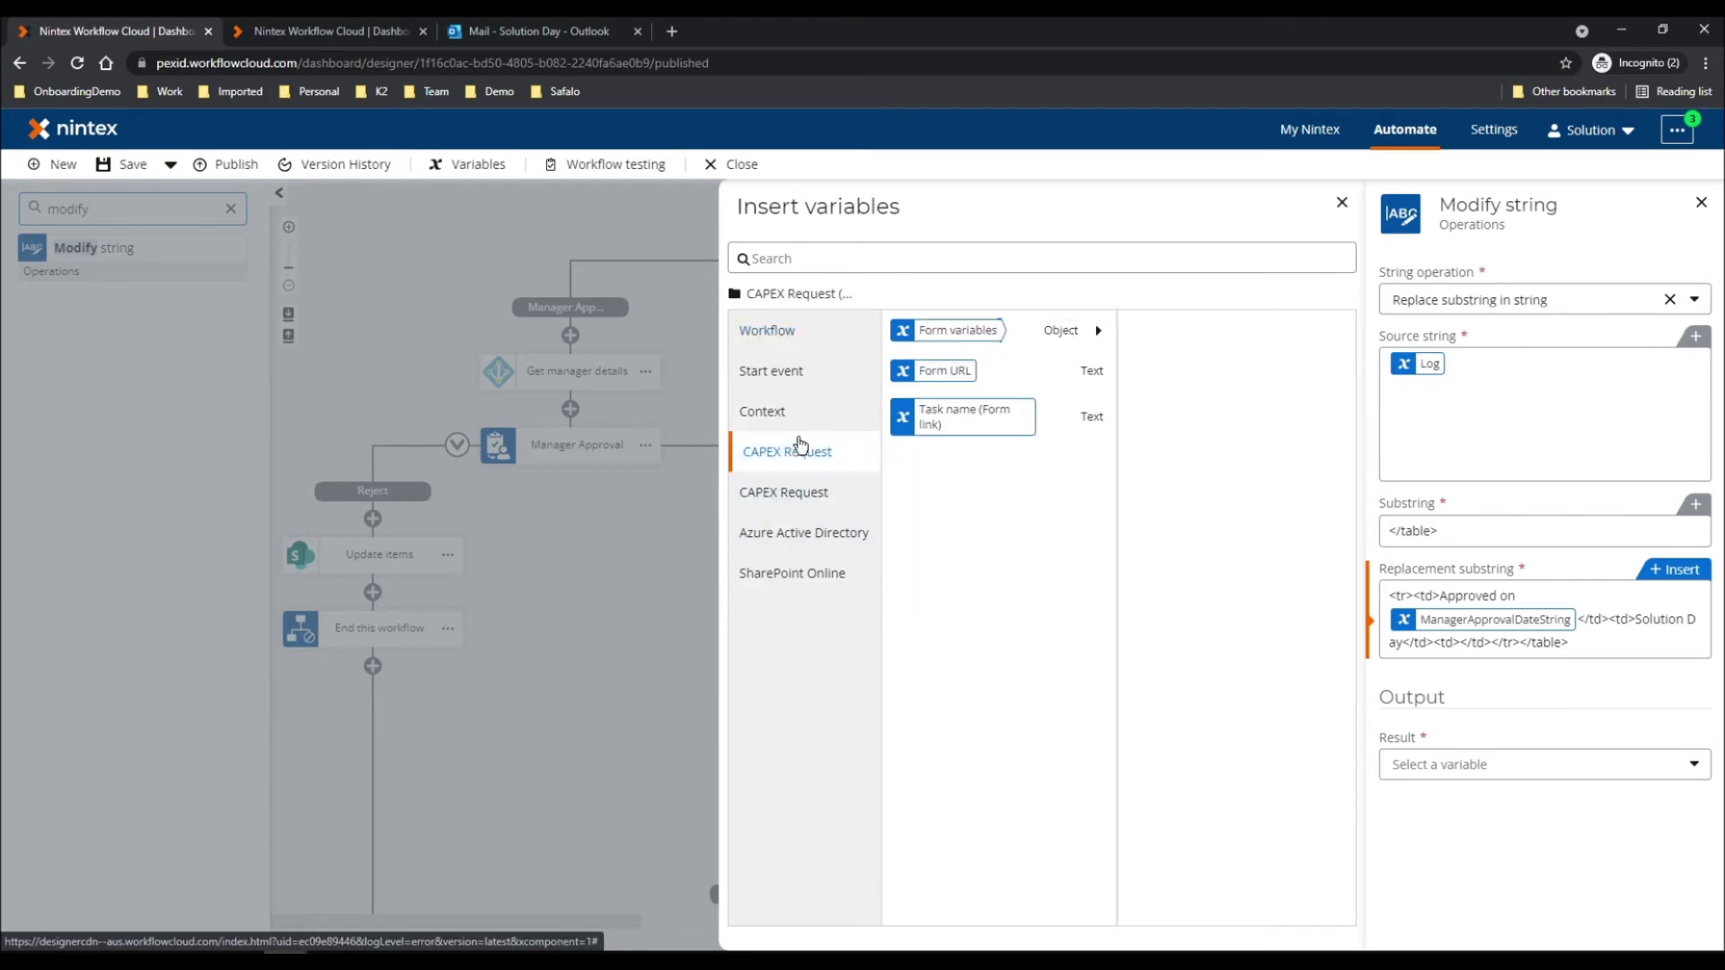
{"action": "left_click", "coordinate": [942, 334]}
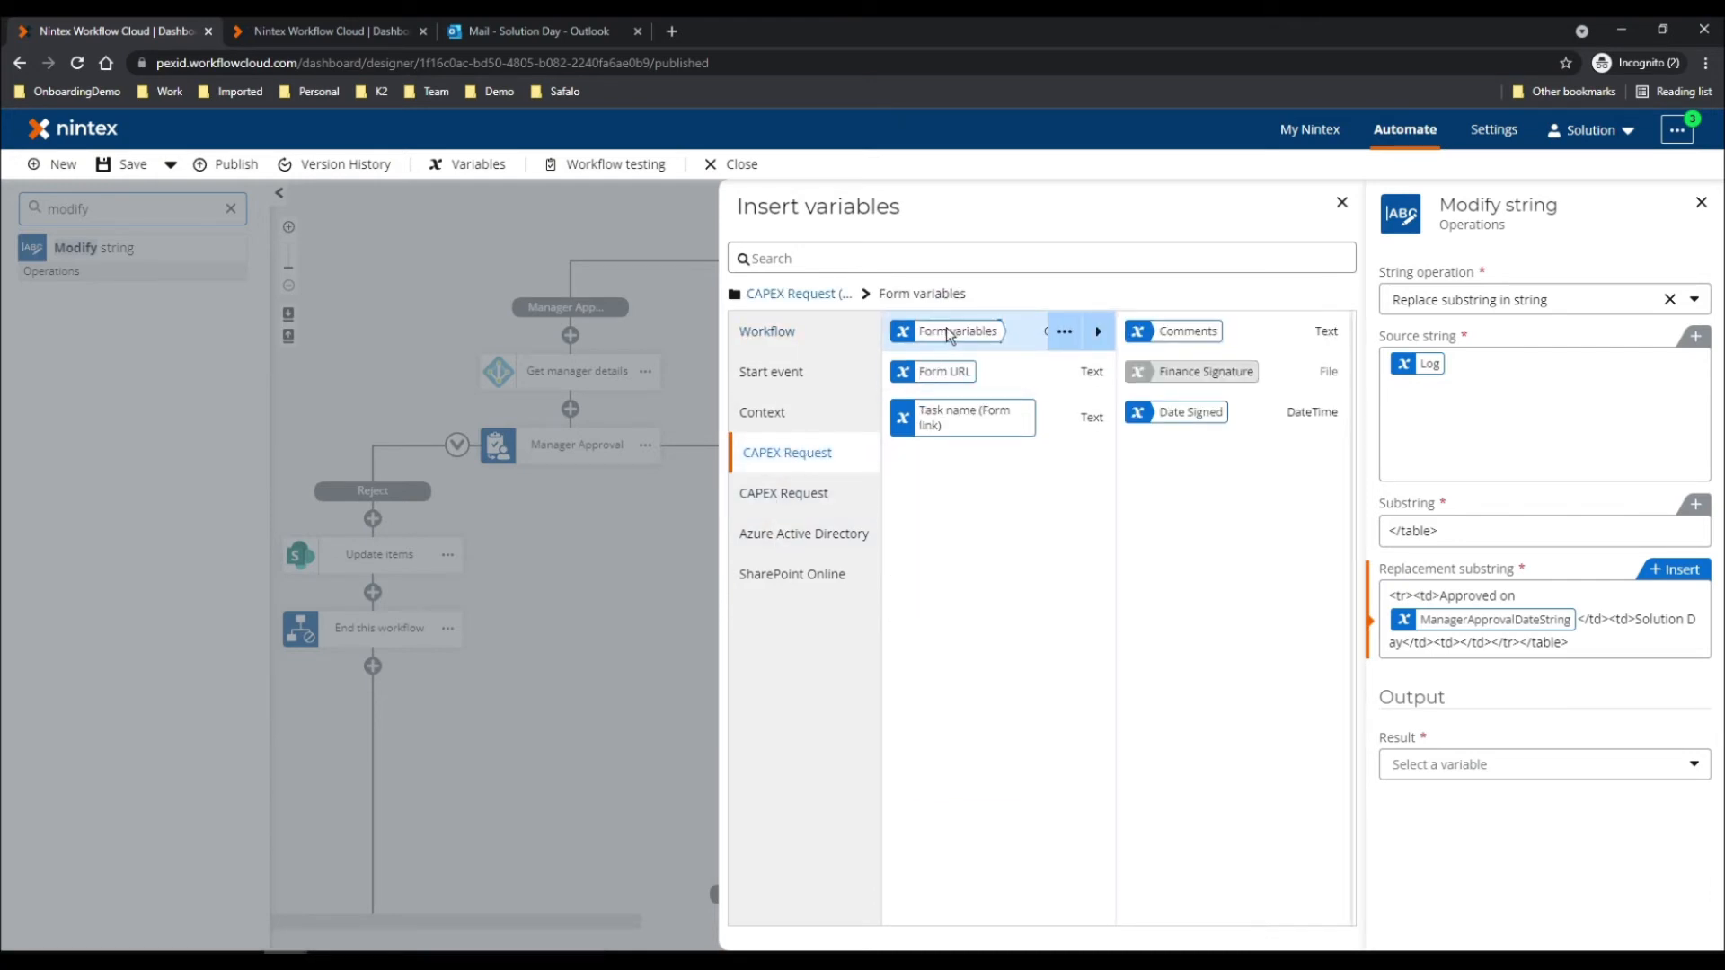
{"action": "mouse_move", "coordinate": [1201, 337]}
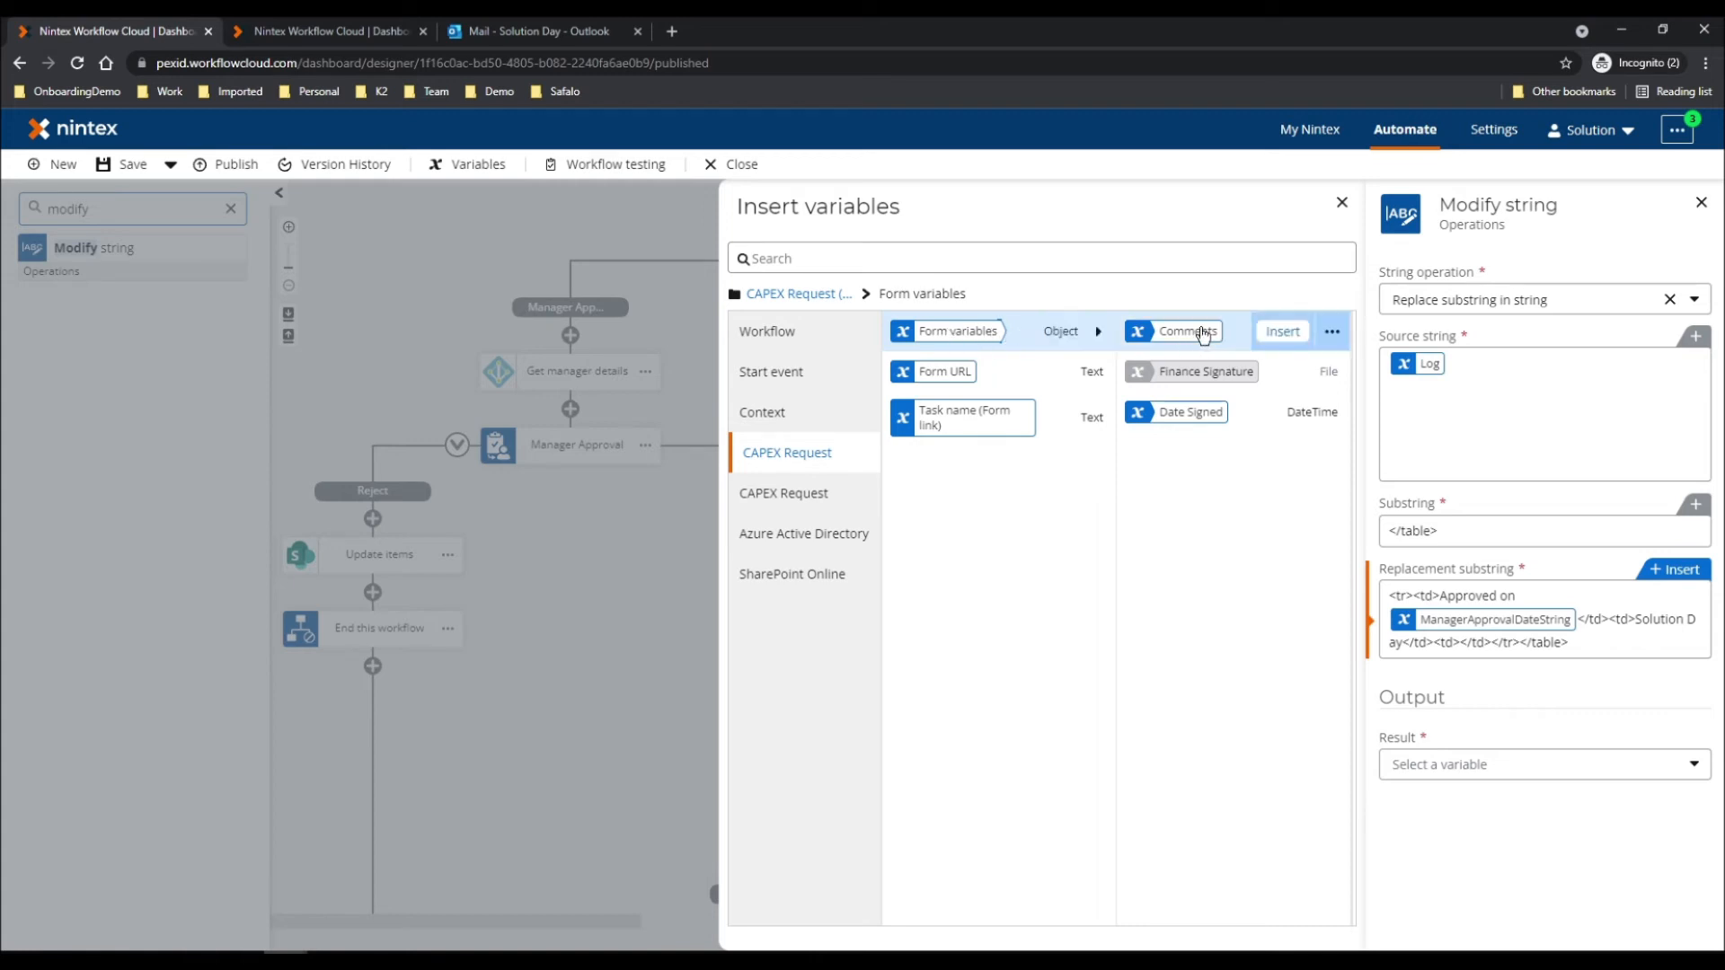
{"action": "left_click", "coordinate": [1276, 337]}
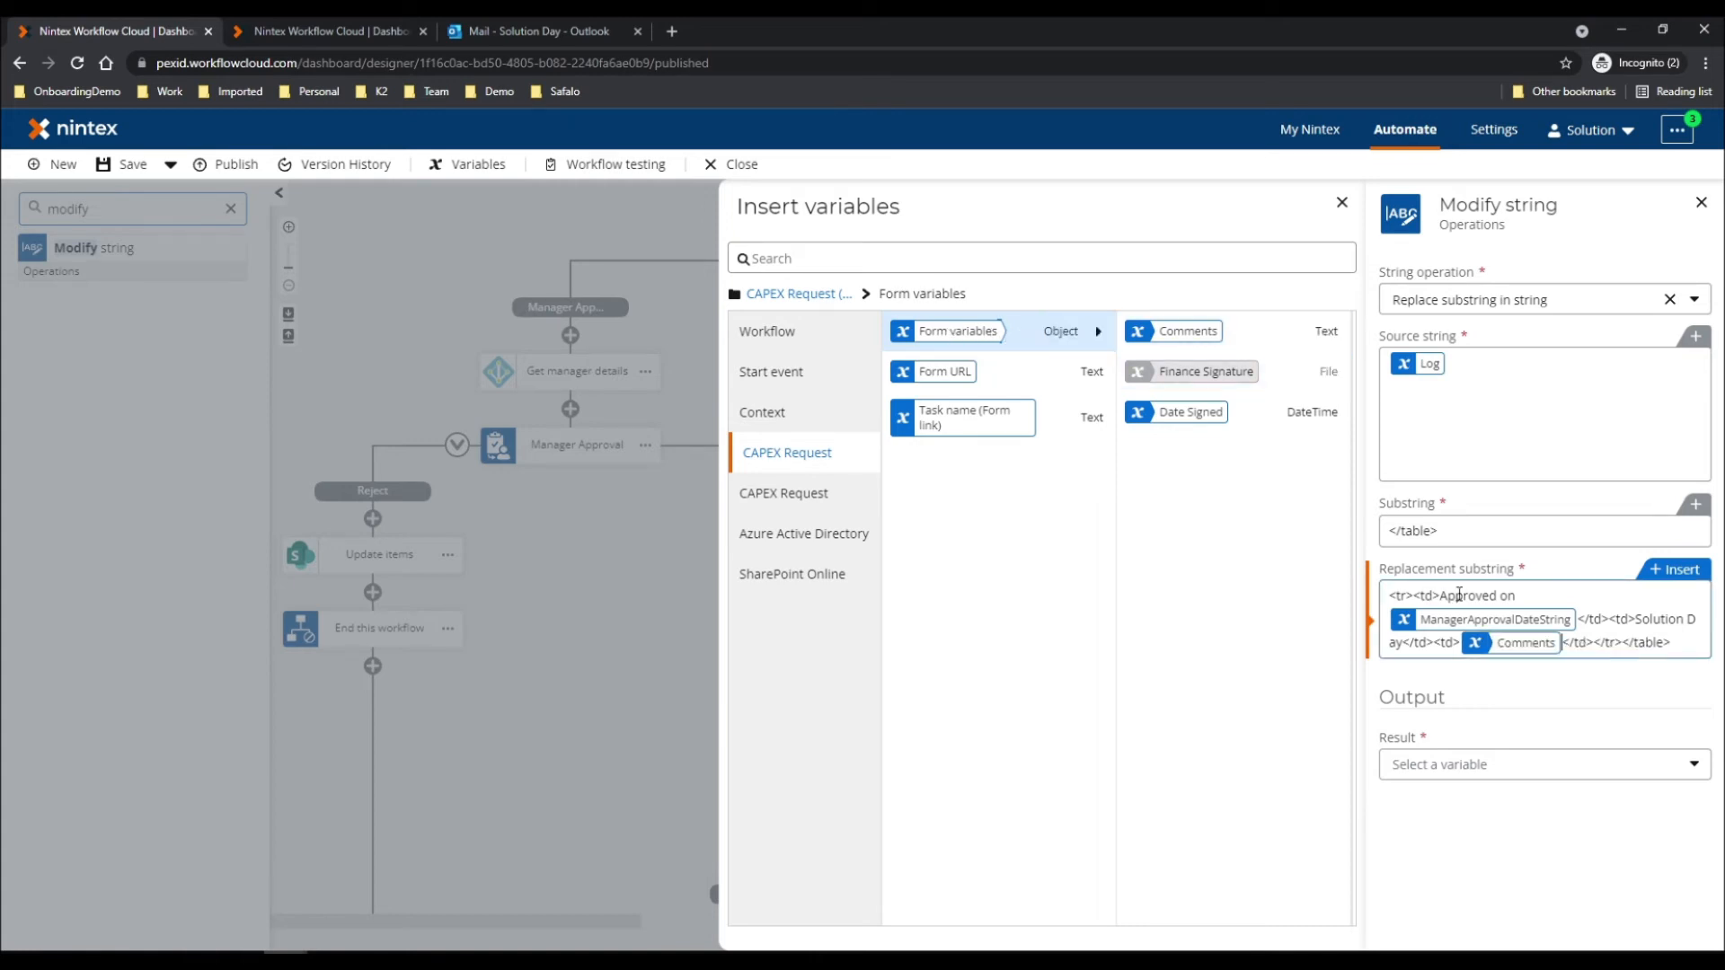
{"action": "left_click", "coordinate": [584, 547]}
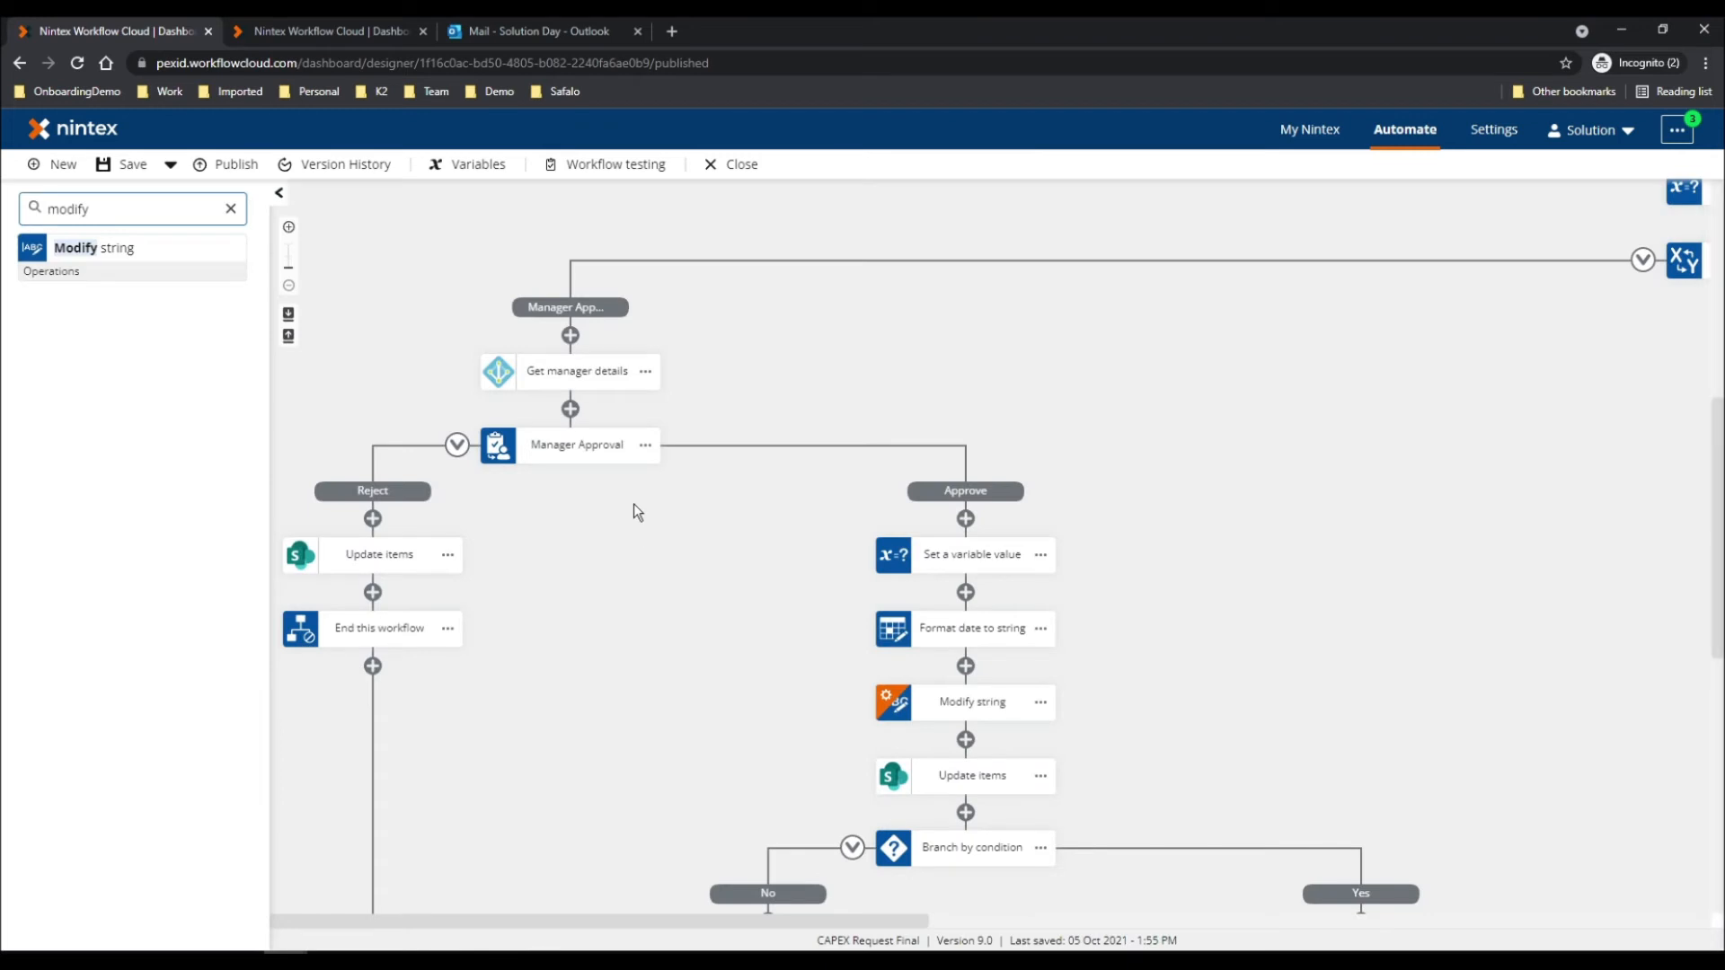
Step: Store the result of the Modify string action in the Log variable
{"action": "left_click", "coordinate": [980, 710]}
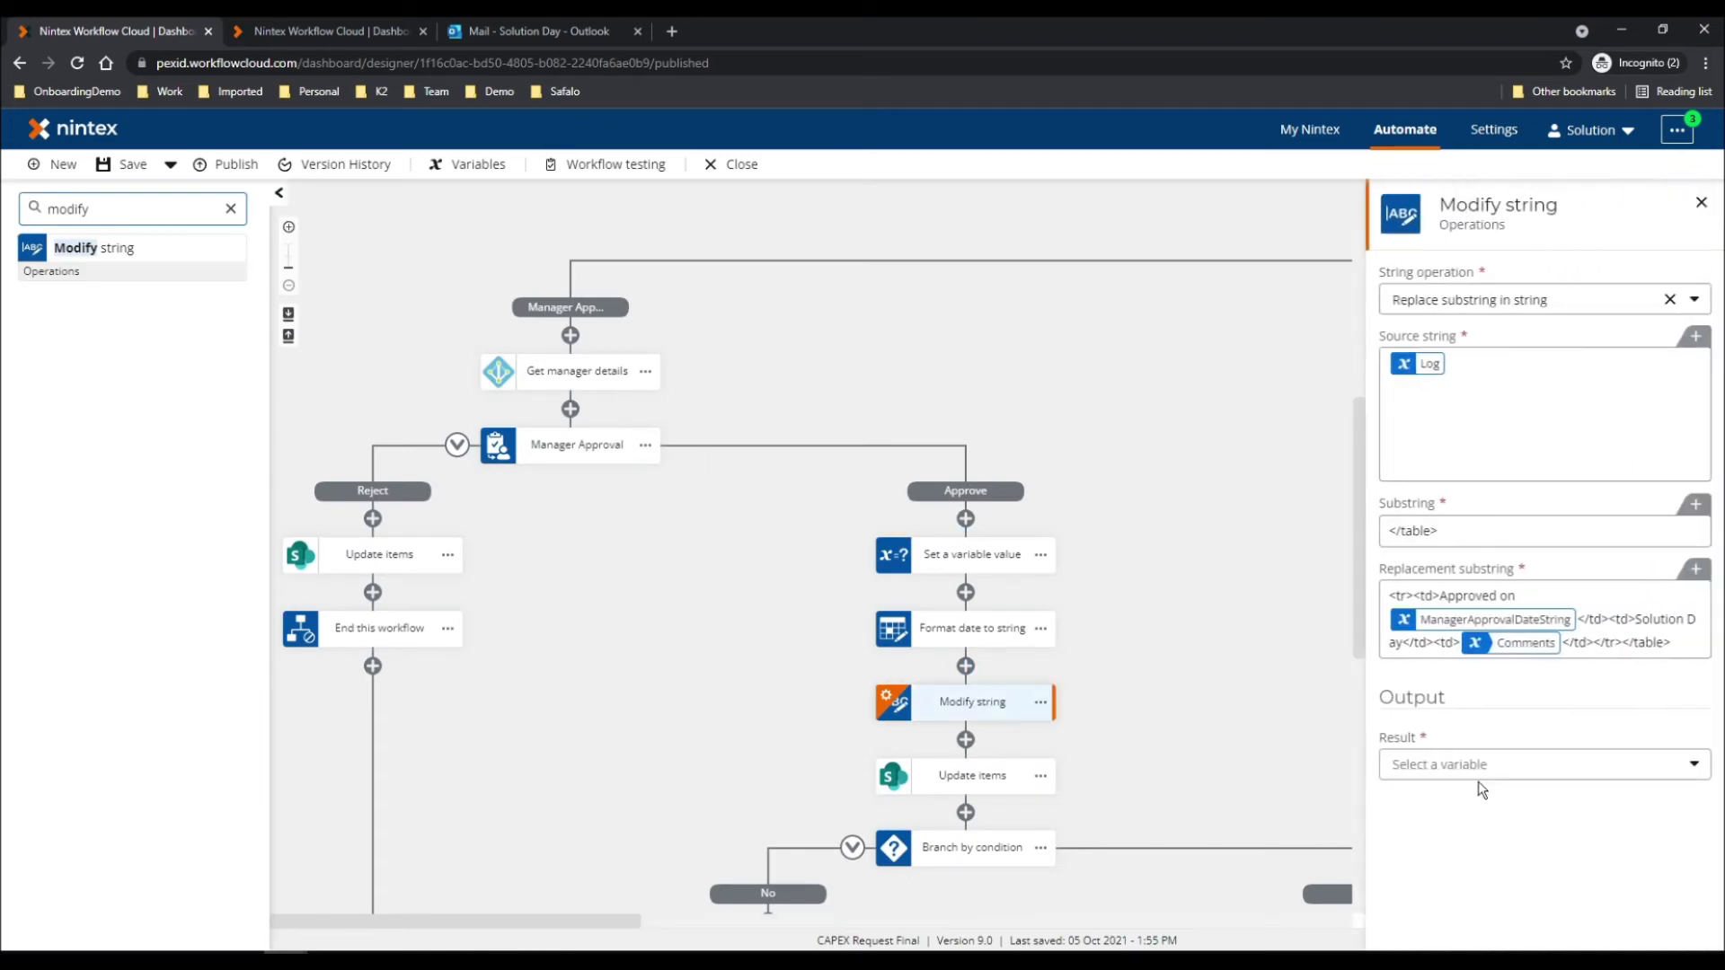
{"action": "left_click", "coordinate": [1476, 766]}
{"action": "left_click", "coordinate": [1431, 647]}
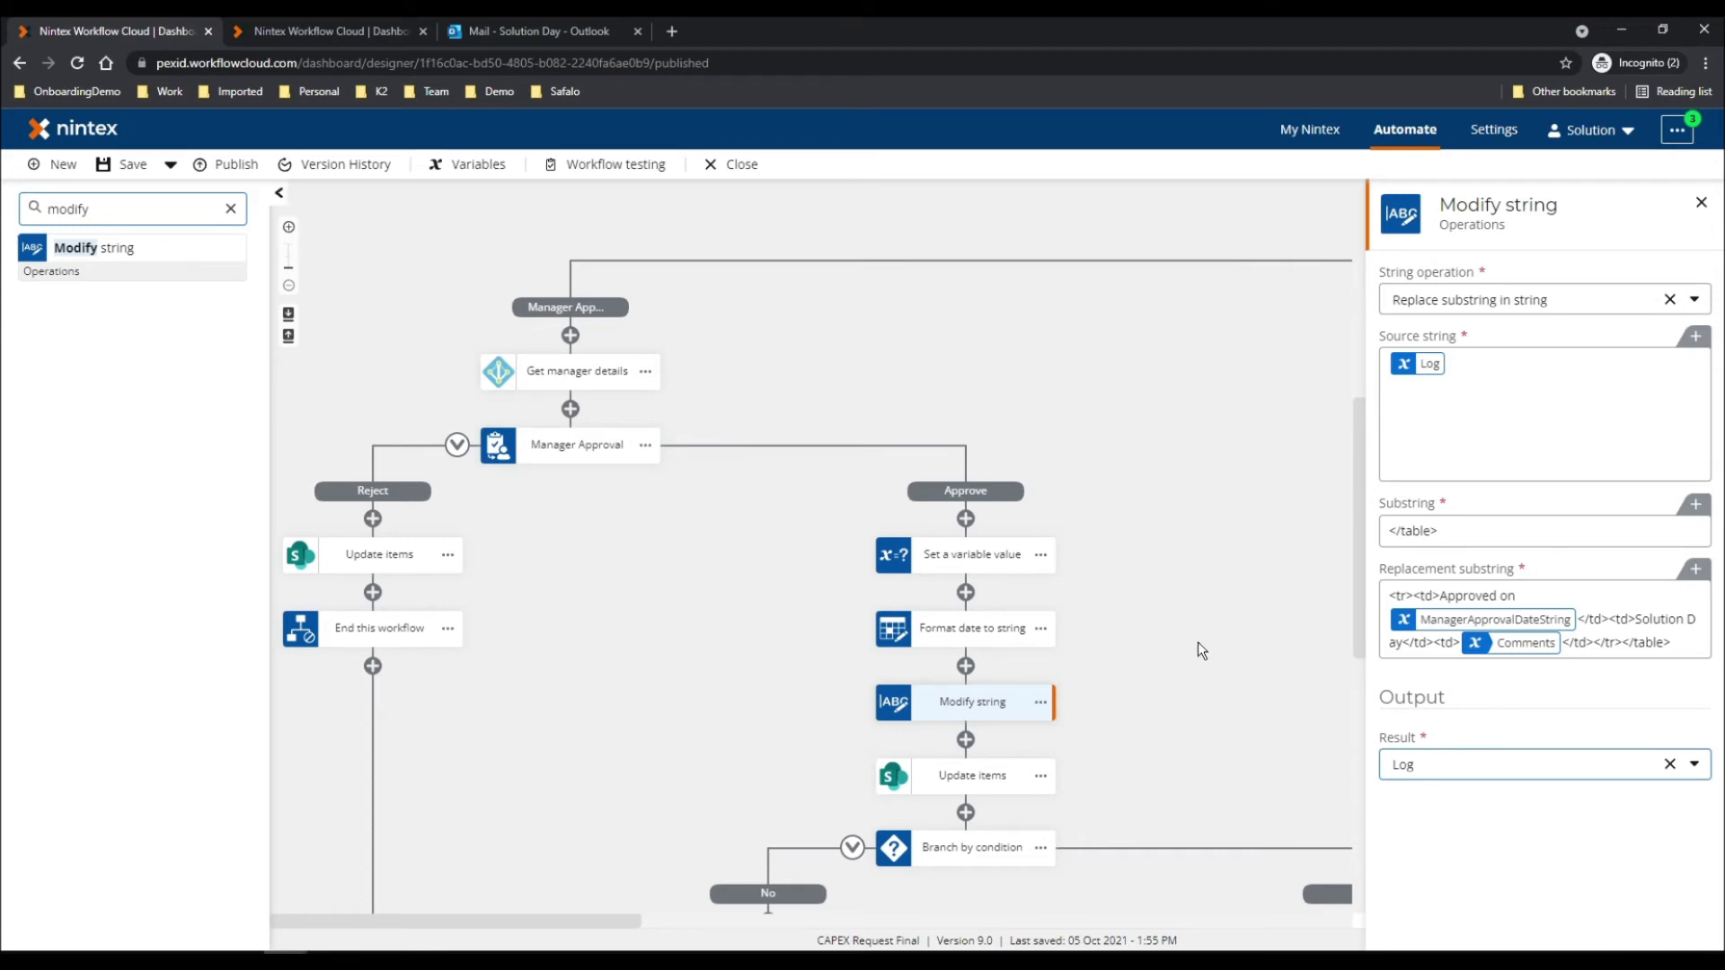
{"action": "left_click", "coordinate": [1198, 665]}
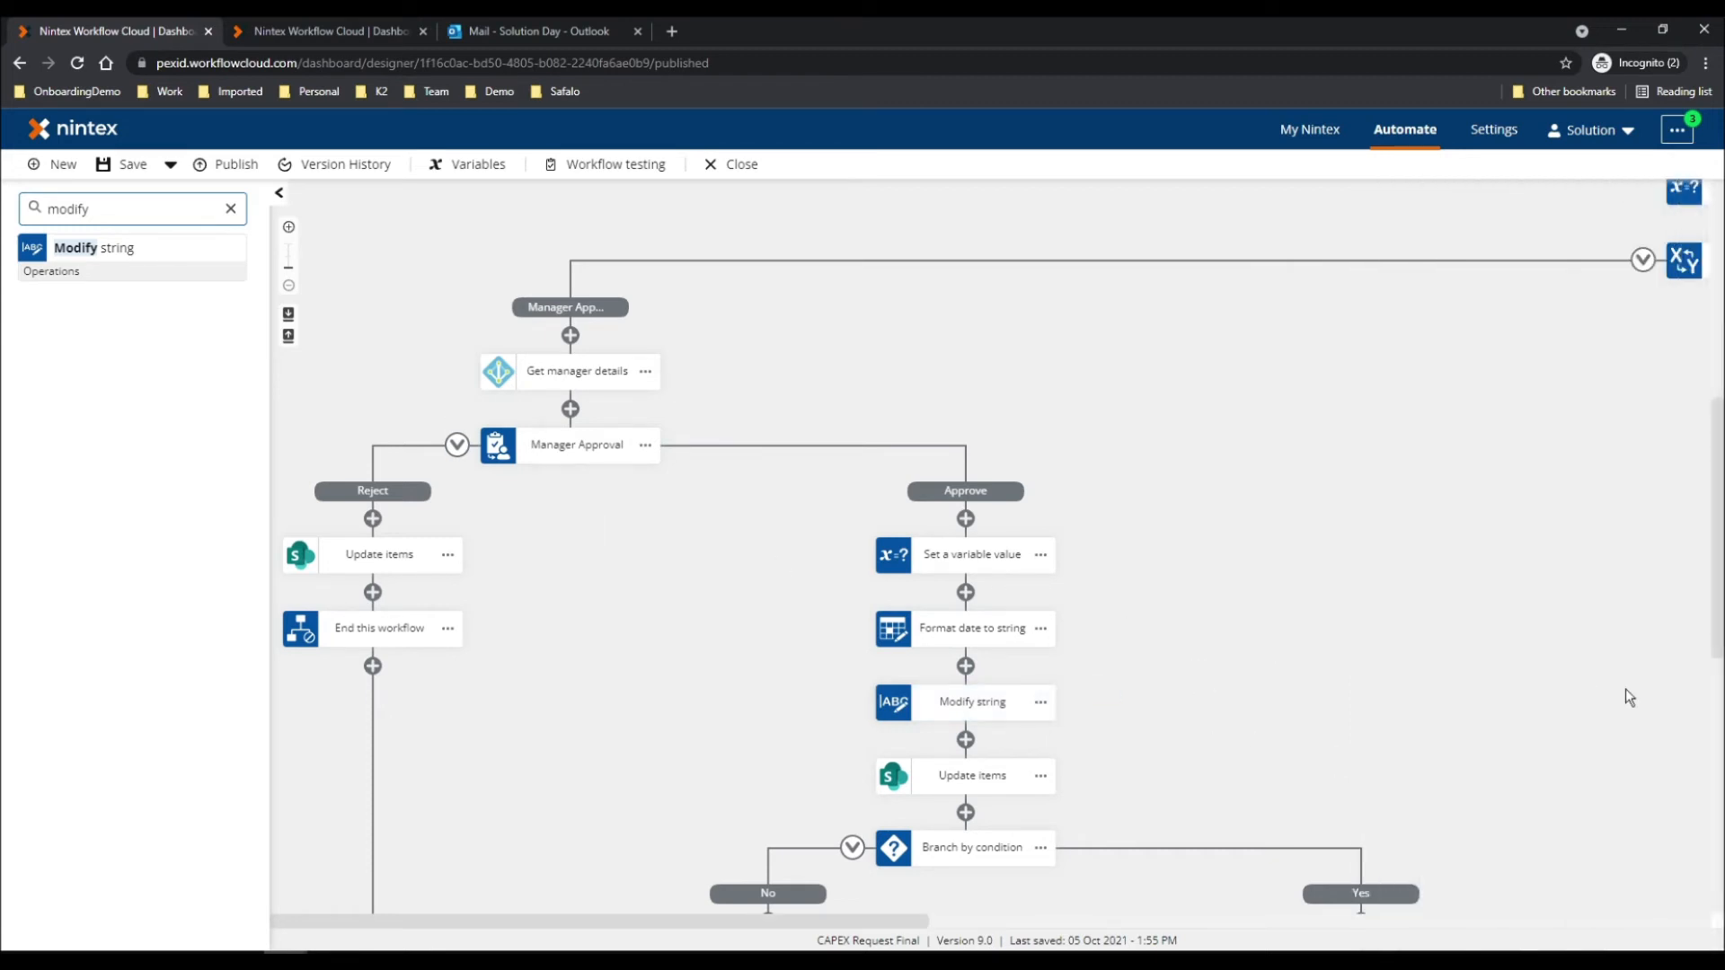
Step: Open the task form of the Finance Processing action for editing
{"action": "left_click_drag", "start_coordinate": [1567, 697], "coordinate": [1050, 403]}
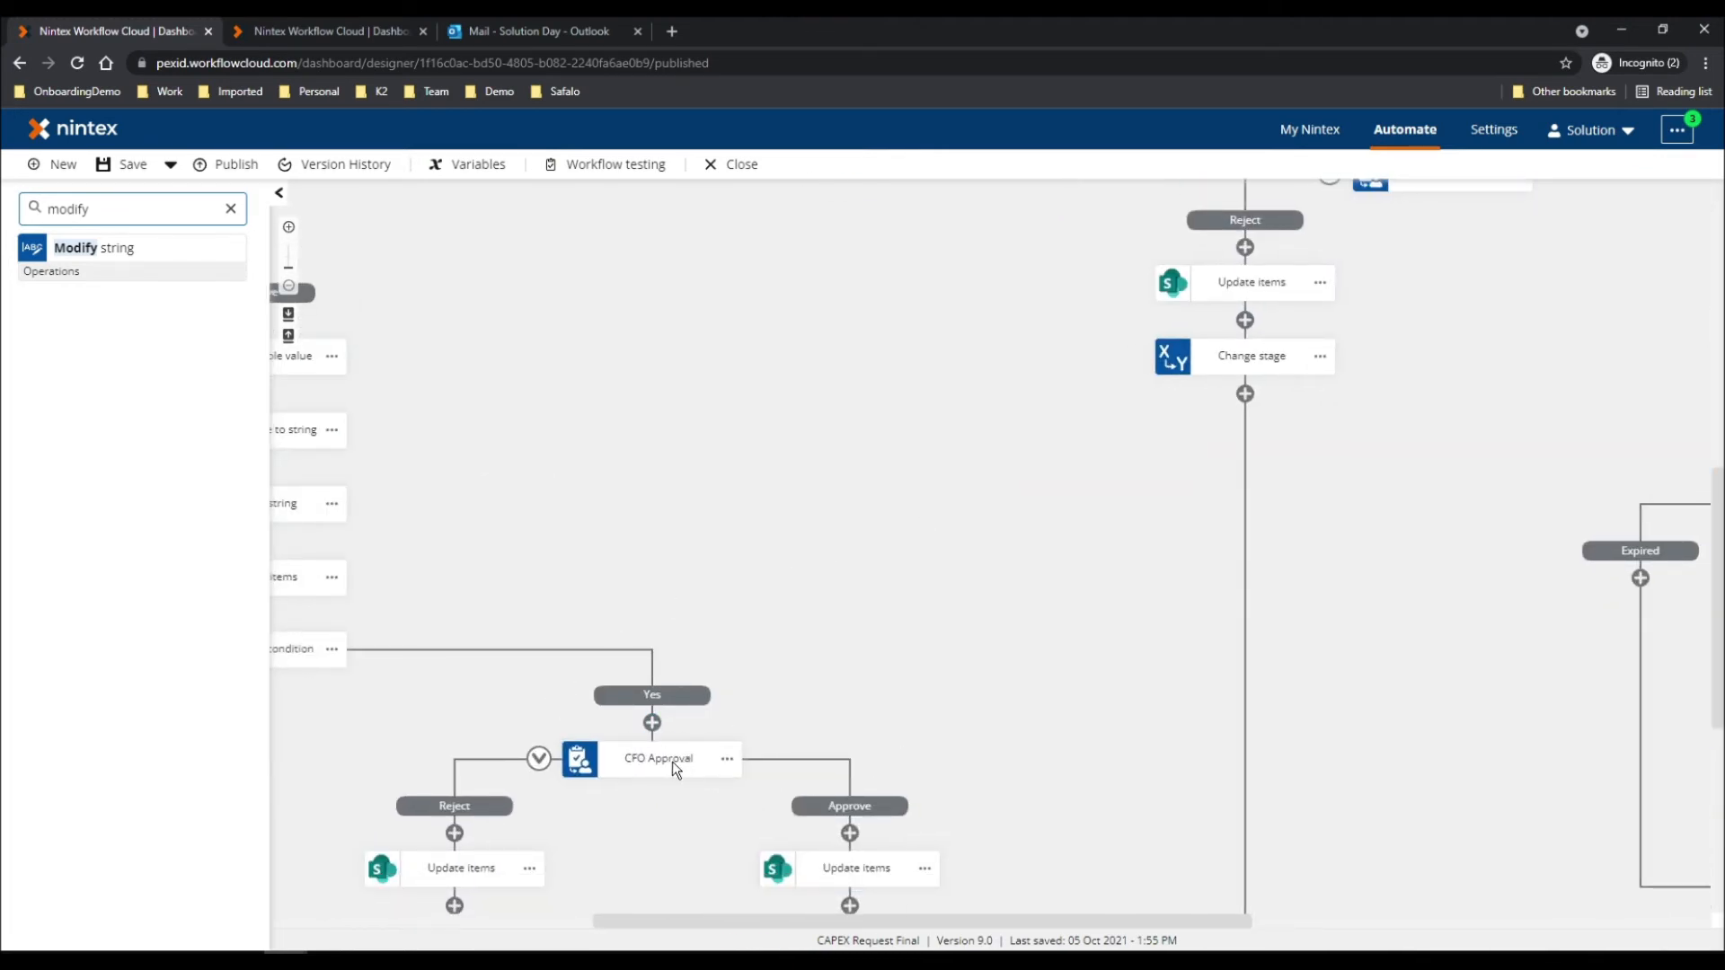
{"action": "left_click_drag", "start_coordinate": [1473, 467], "coordinate": [1001, 797]}
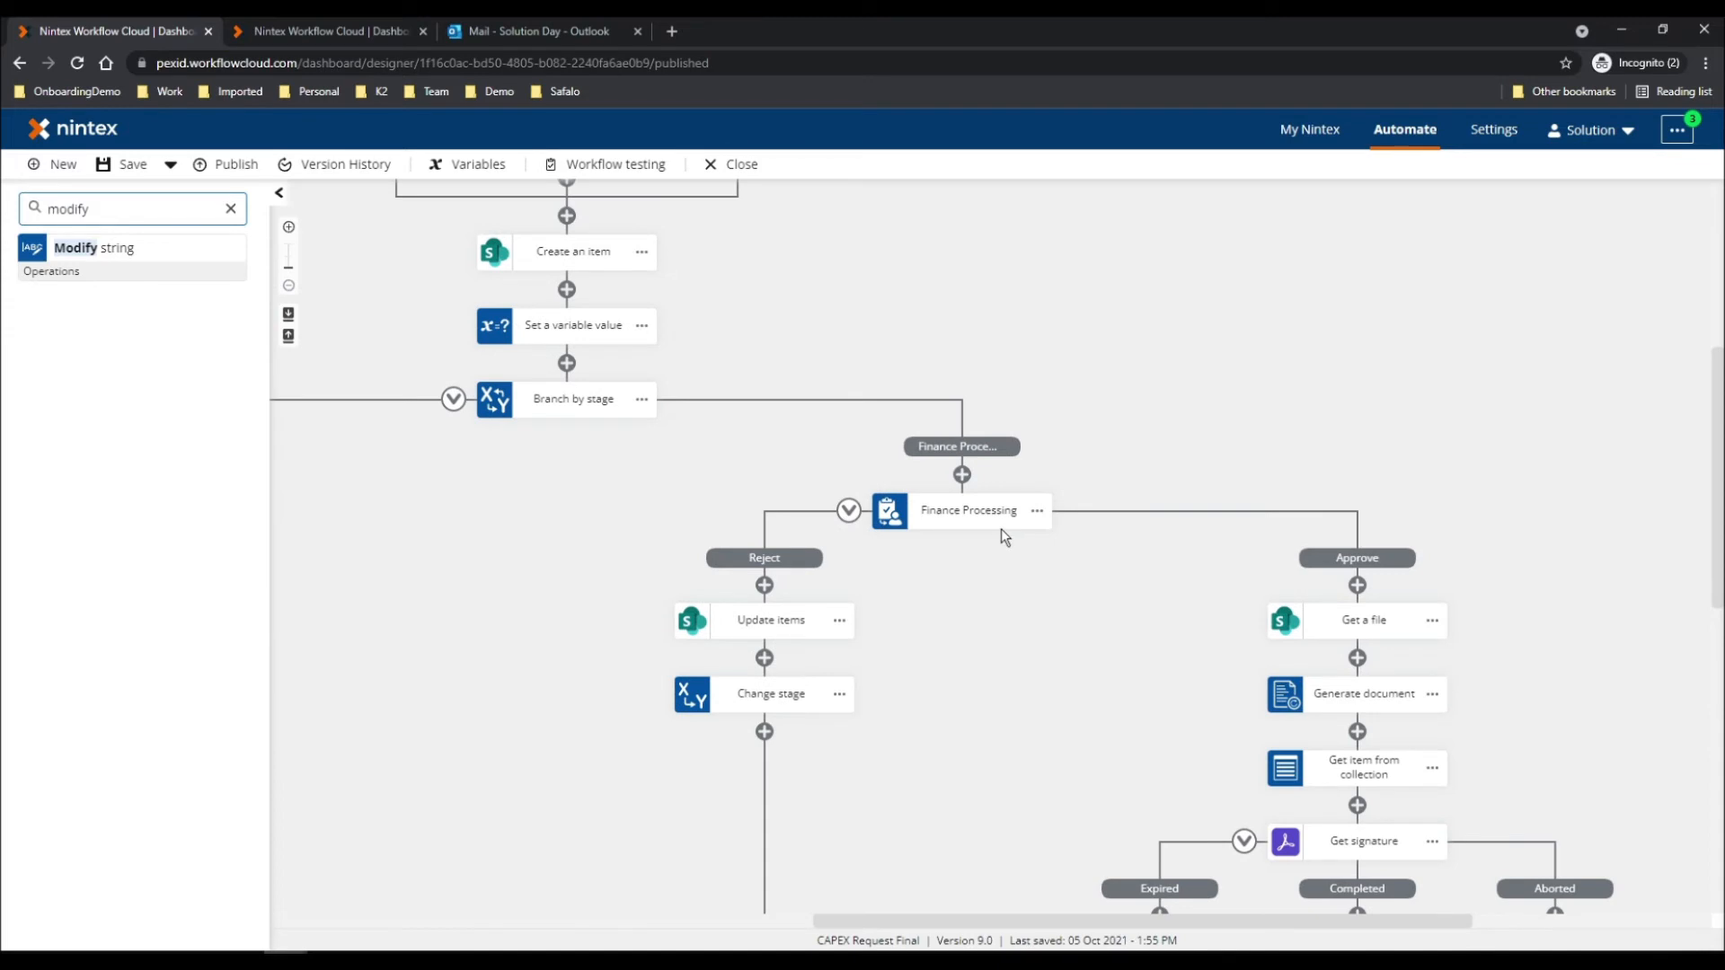
{"action": "left_click", "coordinate": [985, 519]}
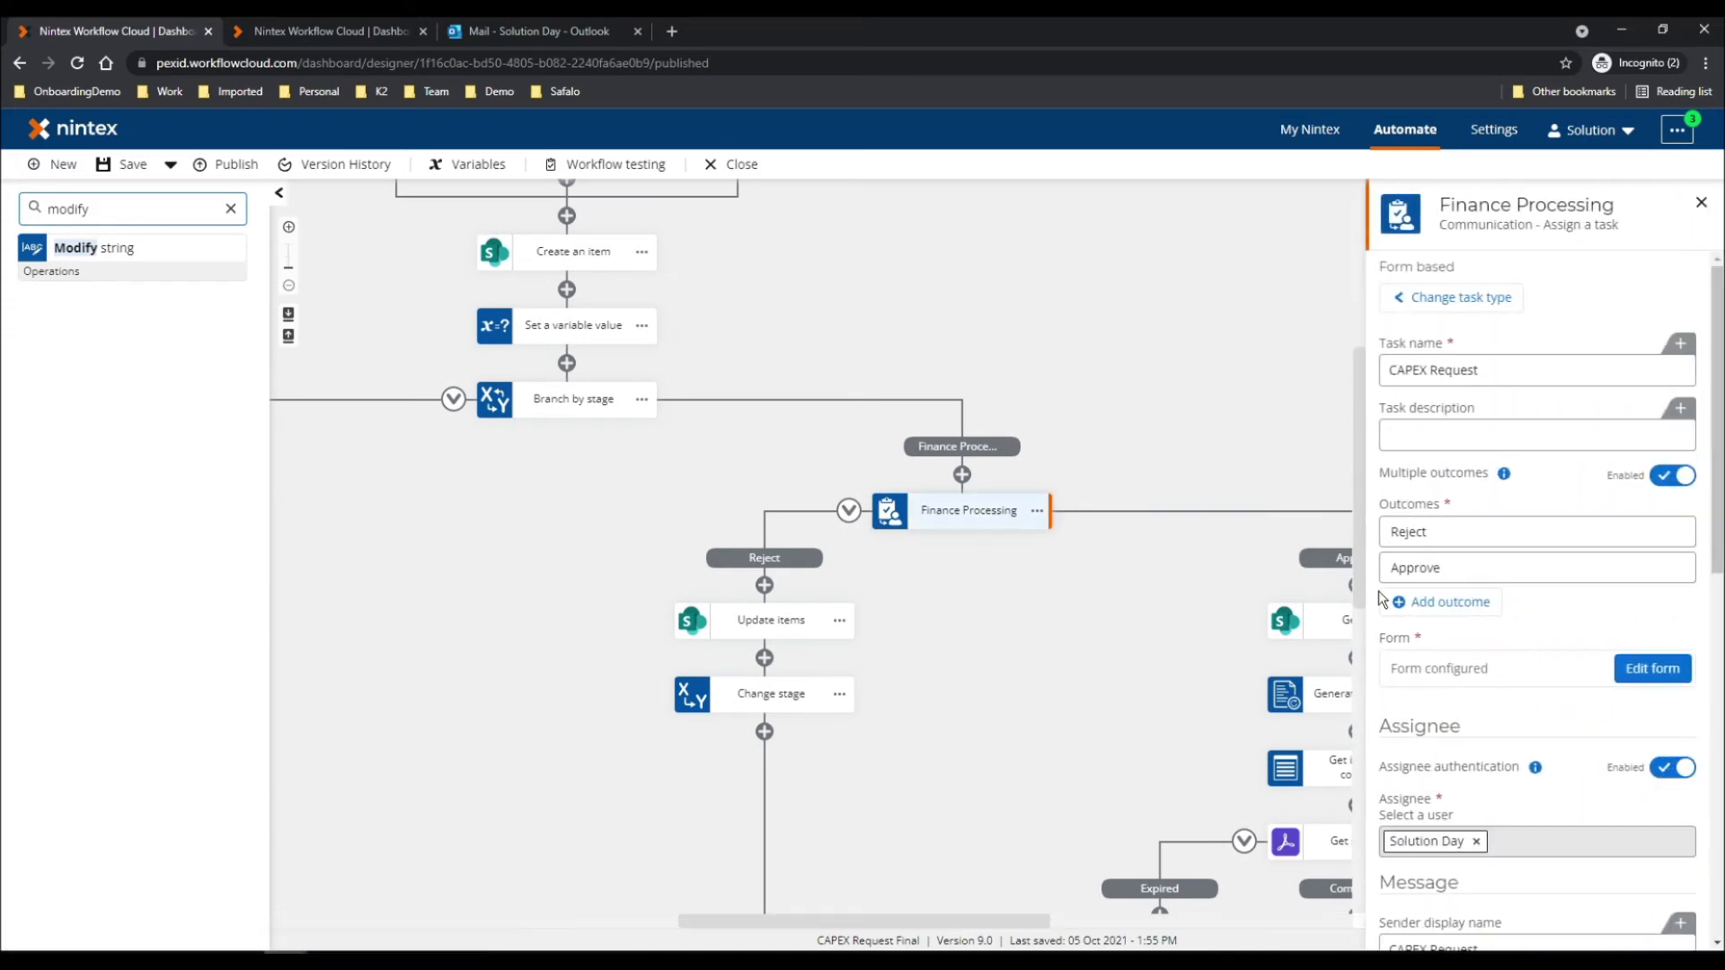
{"action": "left_click", "coordinate": [1617, 668]}
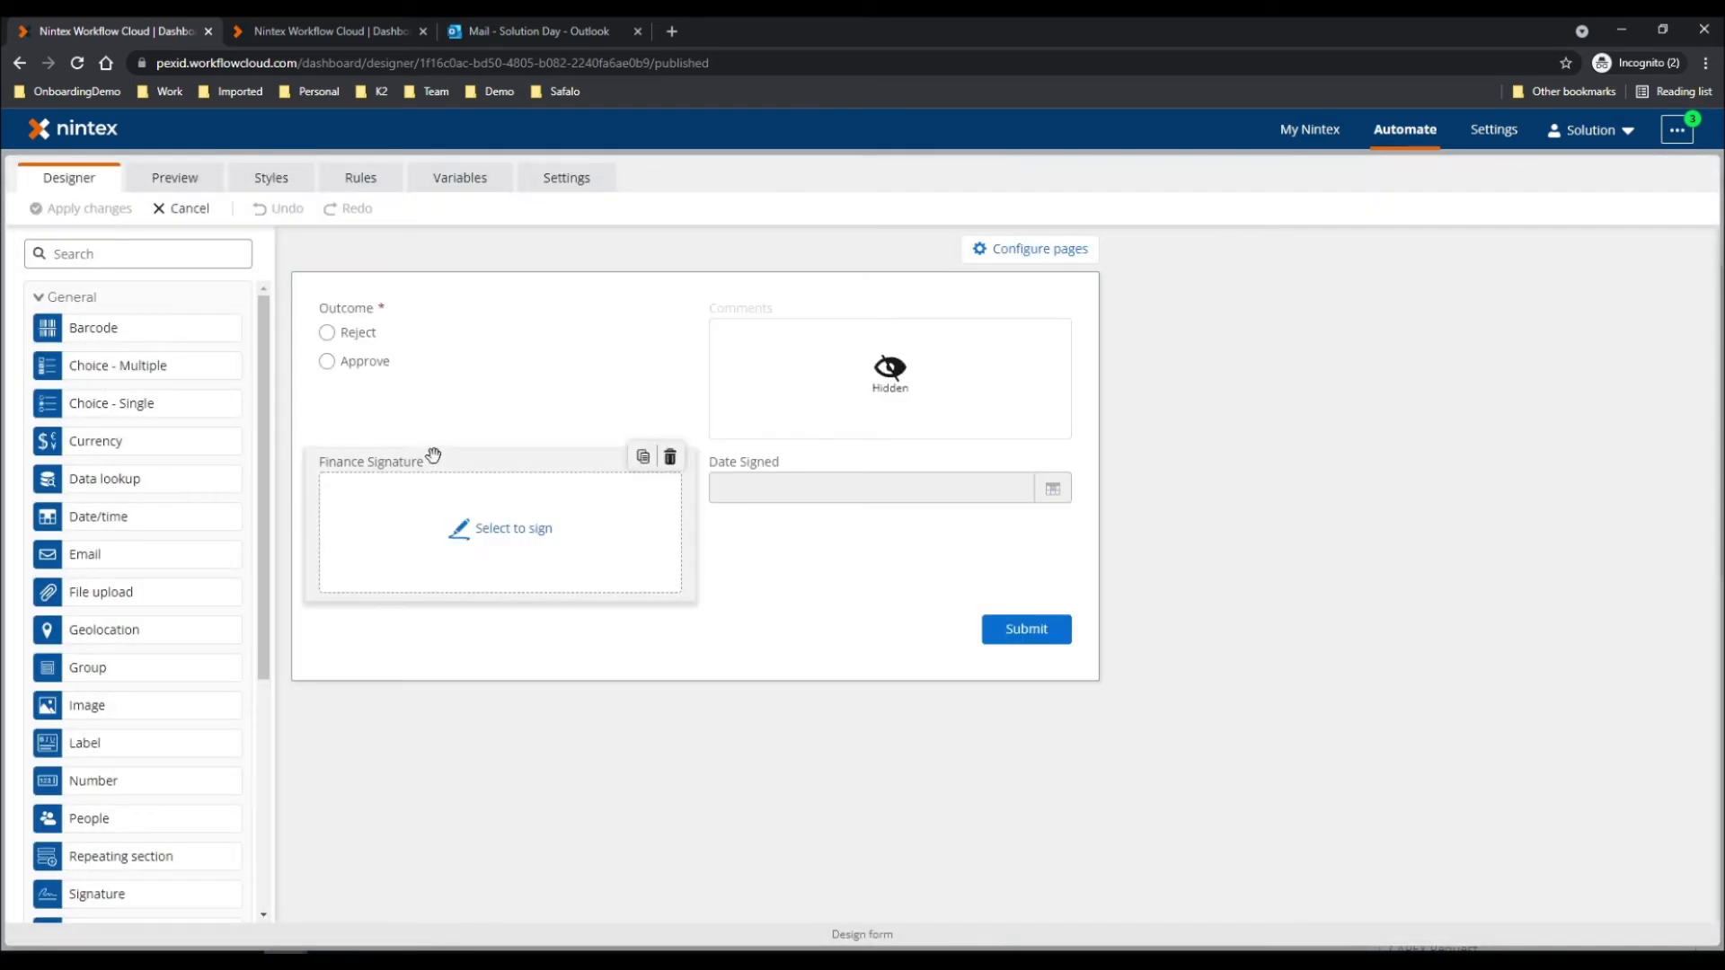
Step: Add a group containing a label below Finance Signature, with the header "Workflow History", a header background and a divider line
{"action": "left_click_drag", "start_coordinate": [74, 672], "coordinate": [595, 614]}
{"action": "left_click_drag", "start_coordinate": [229, 742], "coordinate": [536, 732]}
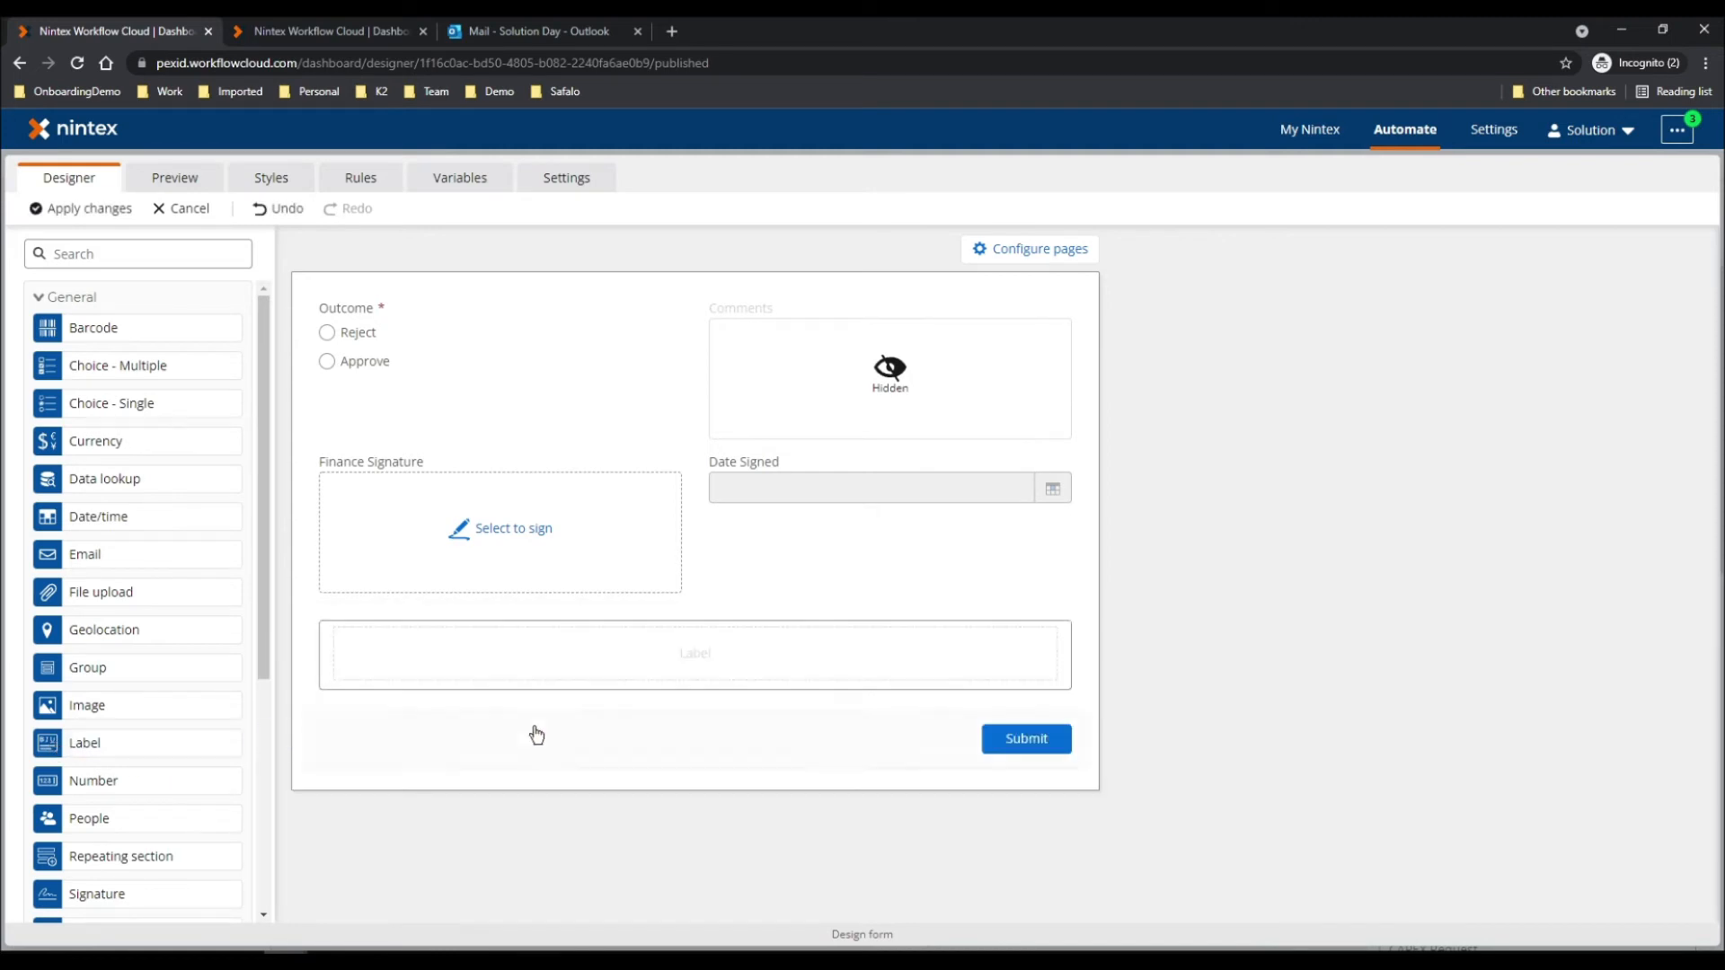
{"action": "left_click", "coordinate": [493, 663]}
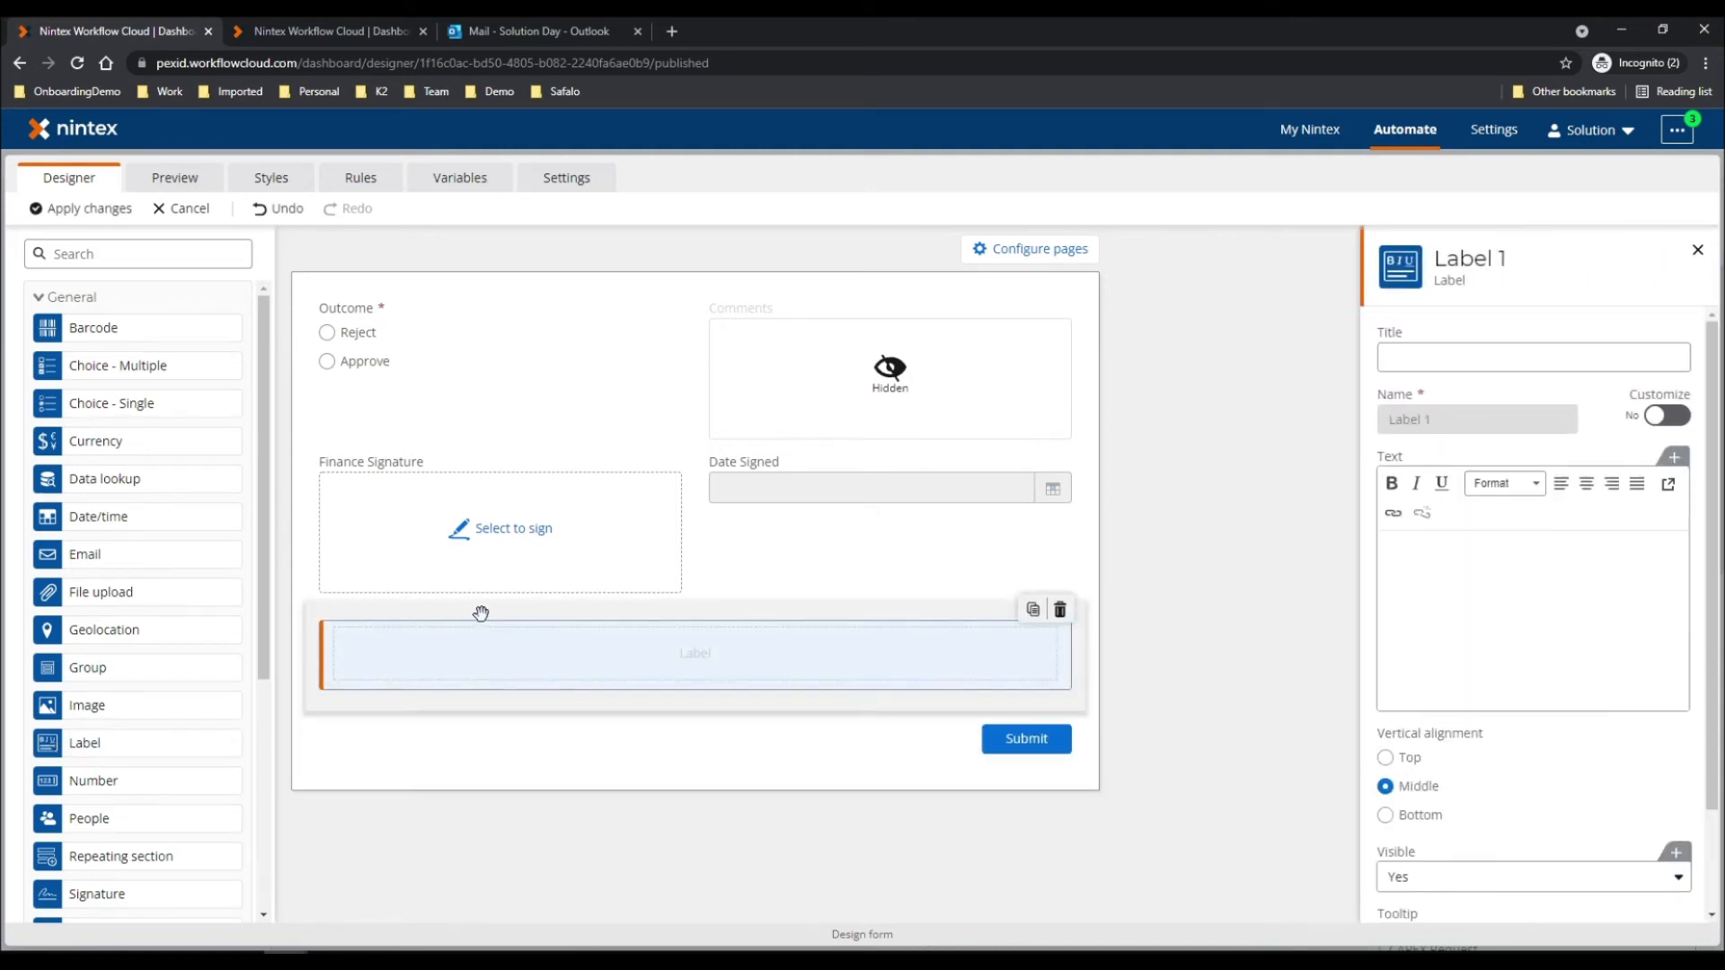
{"action": "left_click", "coordinate": [481, 612]}
{"action": "left_click", "coordinate": [1689, 500]}
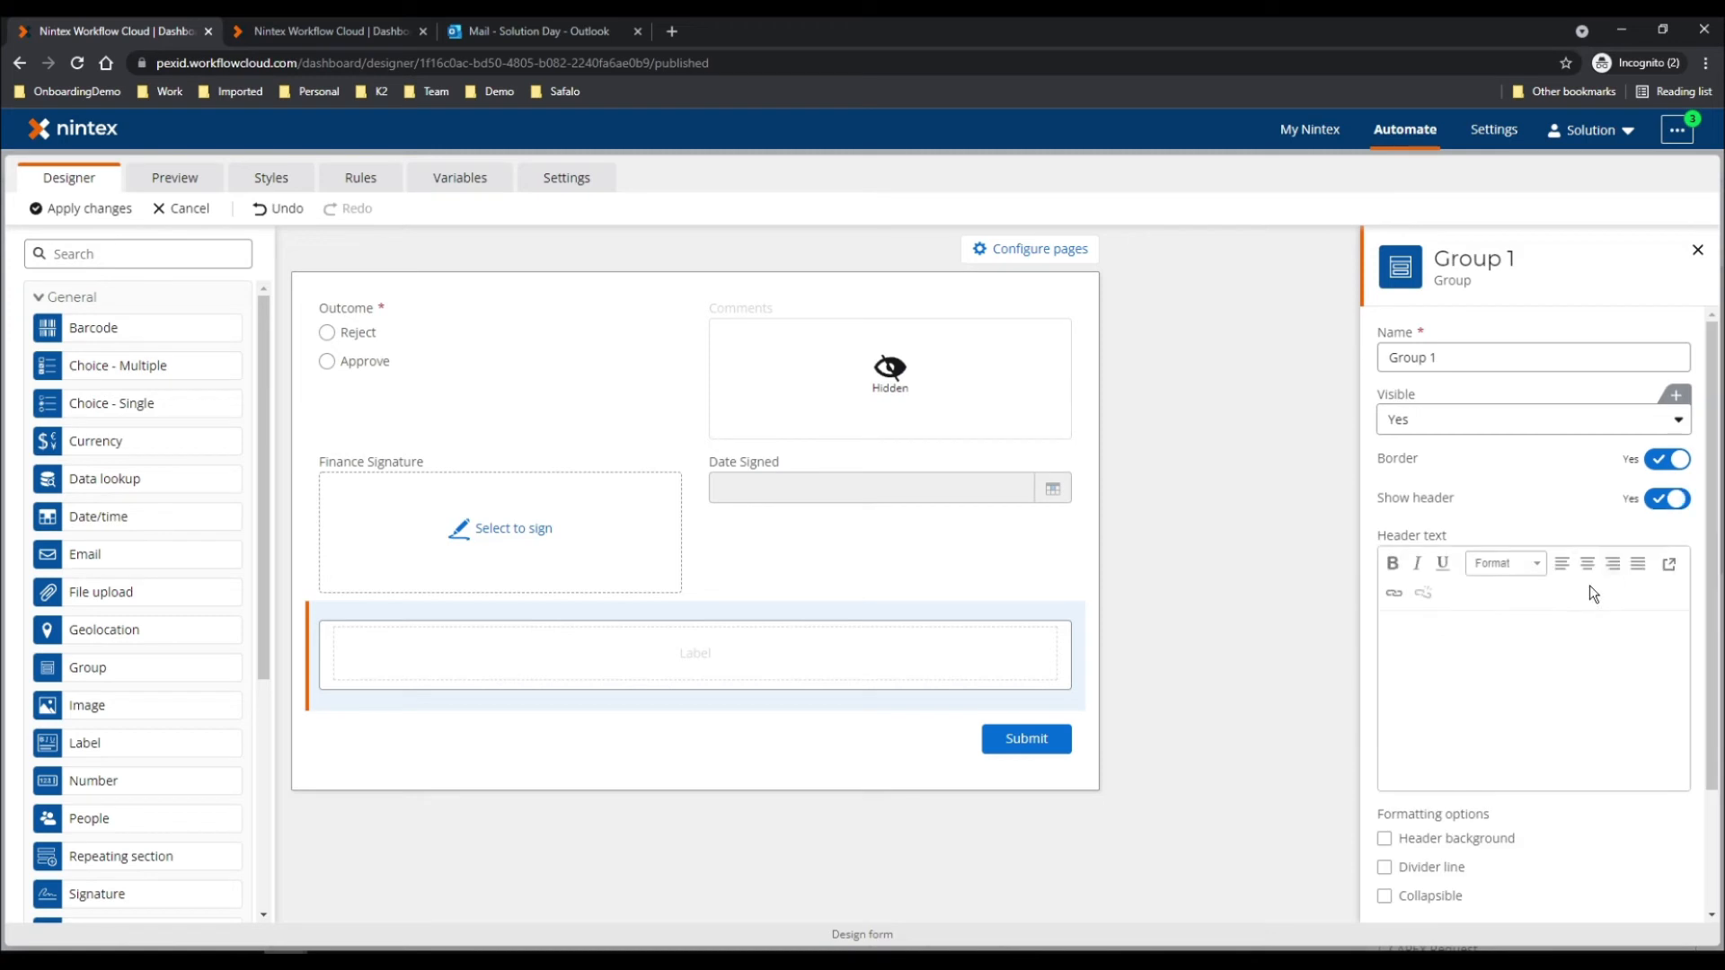
{"action": "left_click", "coordinate": [1411, 636]}
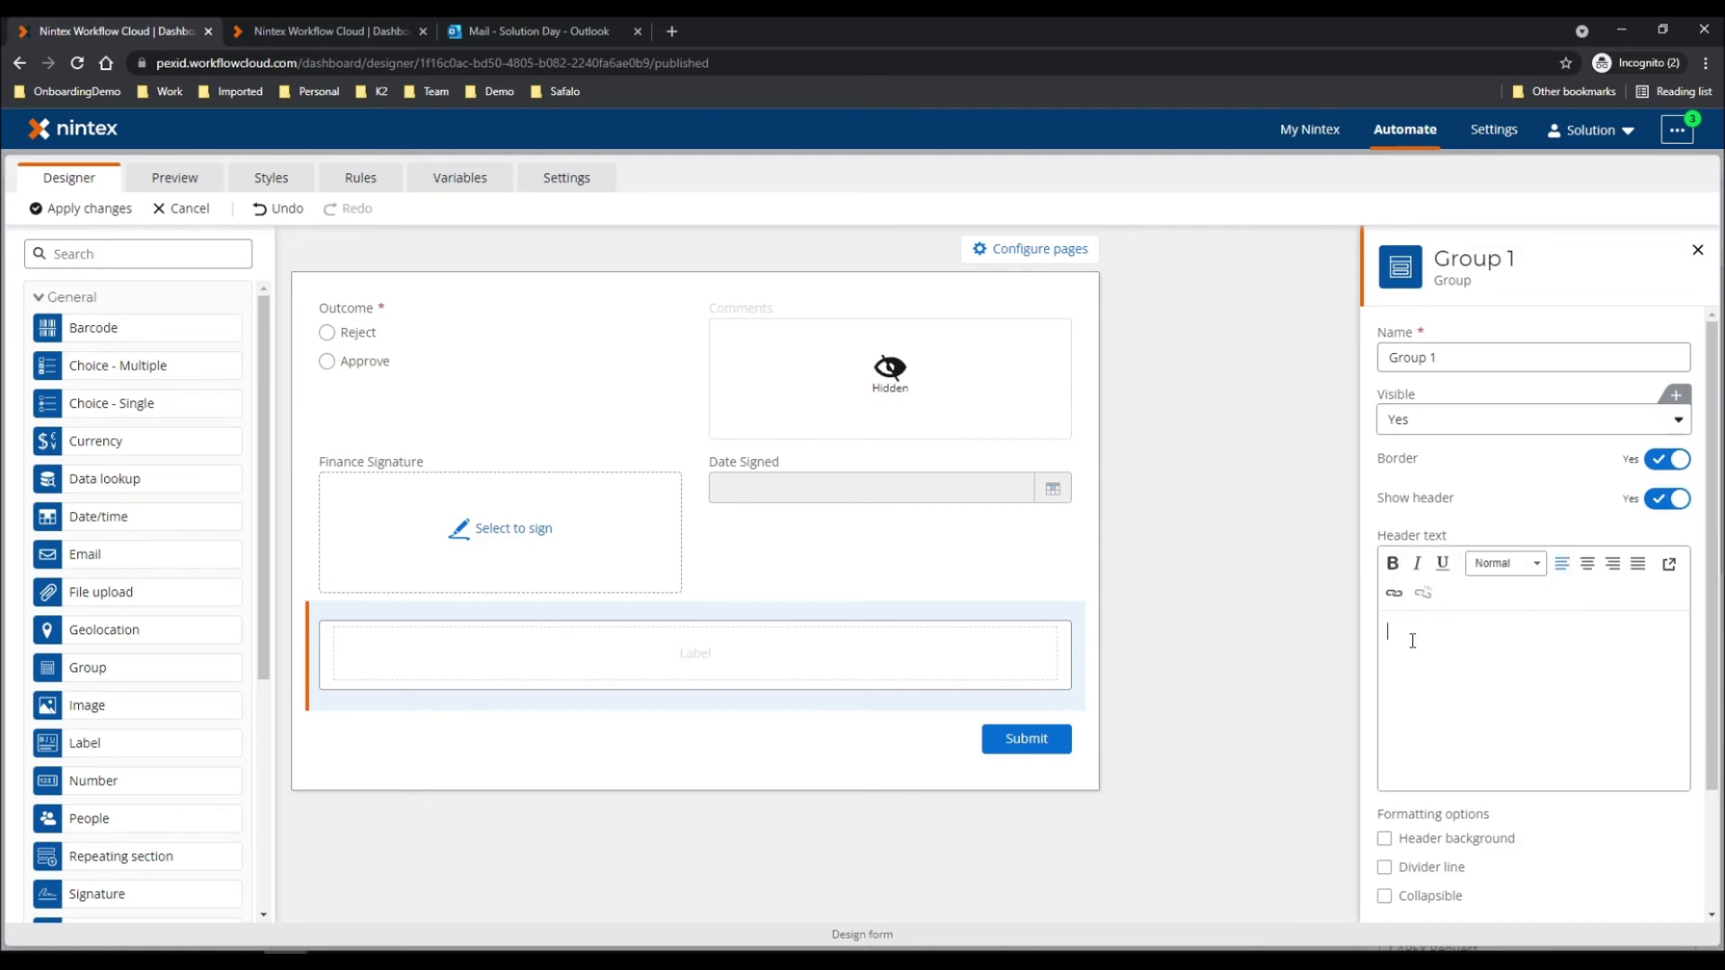
{"action": "type", "text": "Workflow History"}
{"action": "left_click", "coordinate": [1384, 838]}
{"action": "left_click", "coordinate": [1384, 867]}
Step: Insert the user-defined Log variable as the text of the label below Finance Signature and apply the form changes
{"action": "mouse_move", "coordinate": [654, 741]}
{"action": "left_click", "coordinate": [674, 697]}
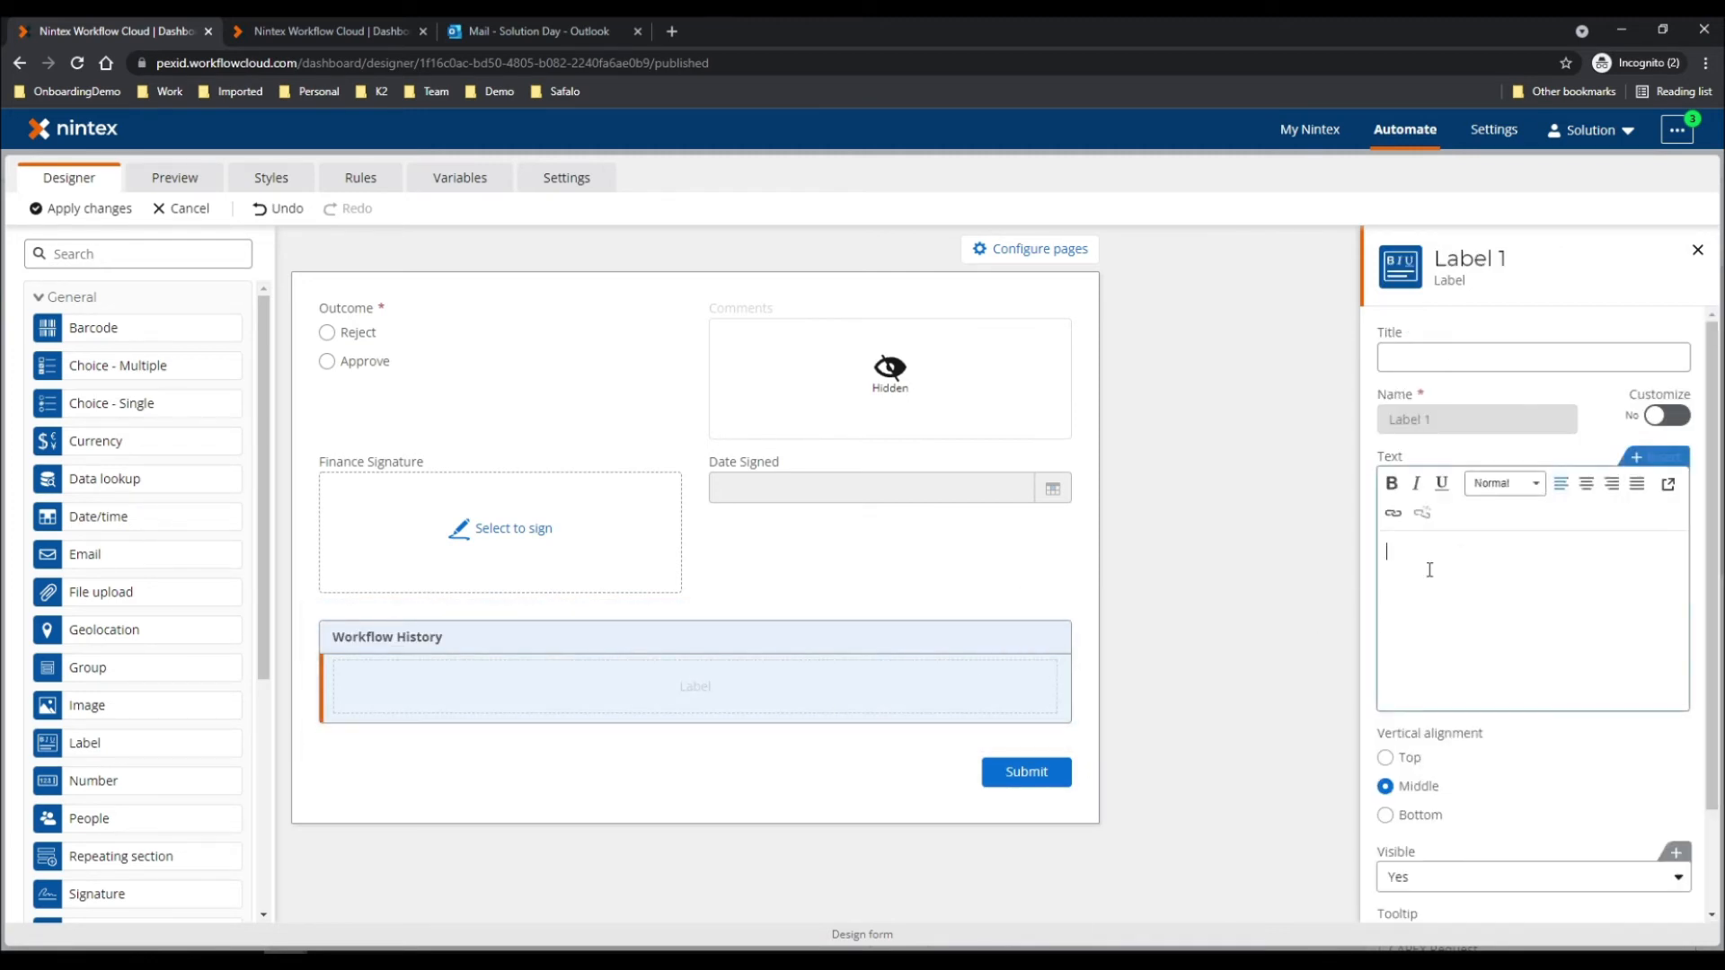
{"action": "left_click", "coordinate": [1661, 456]}
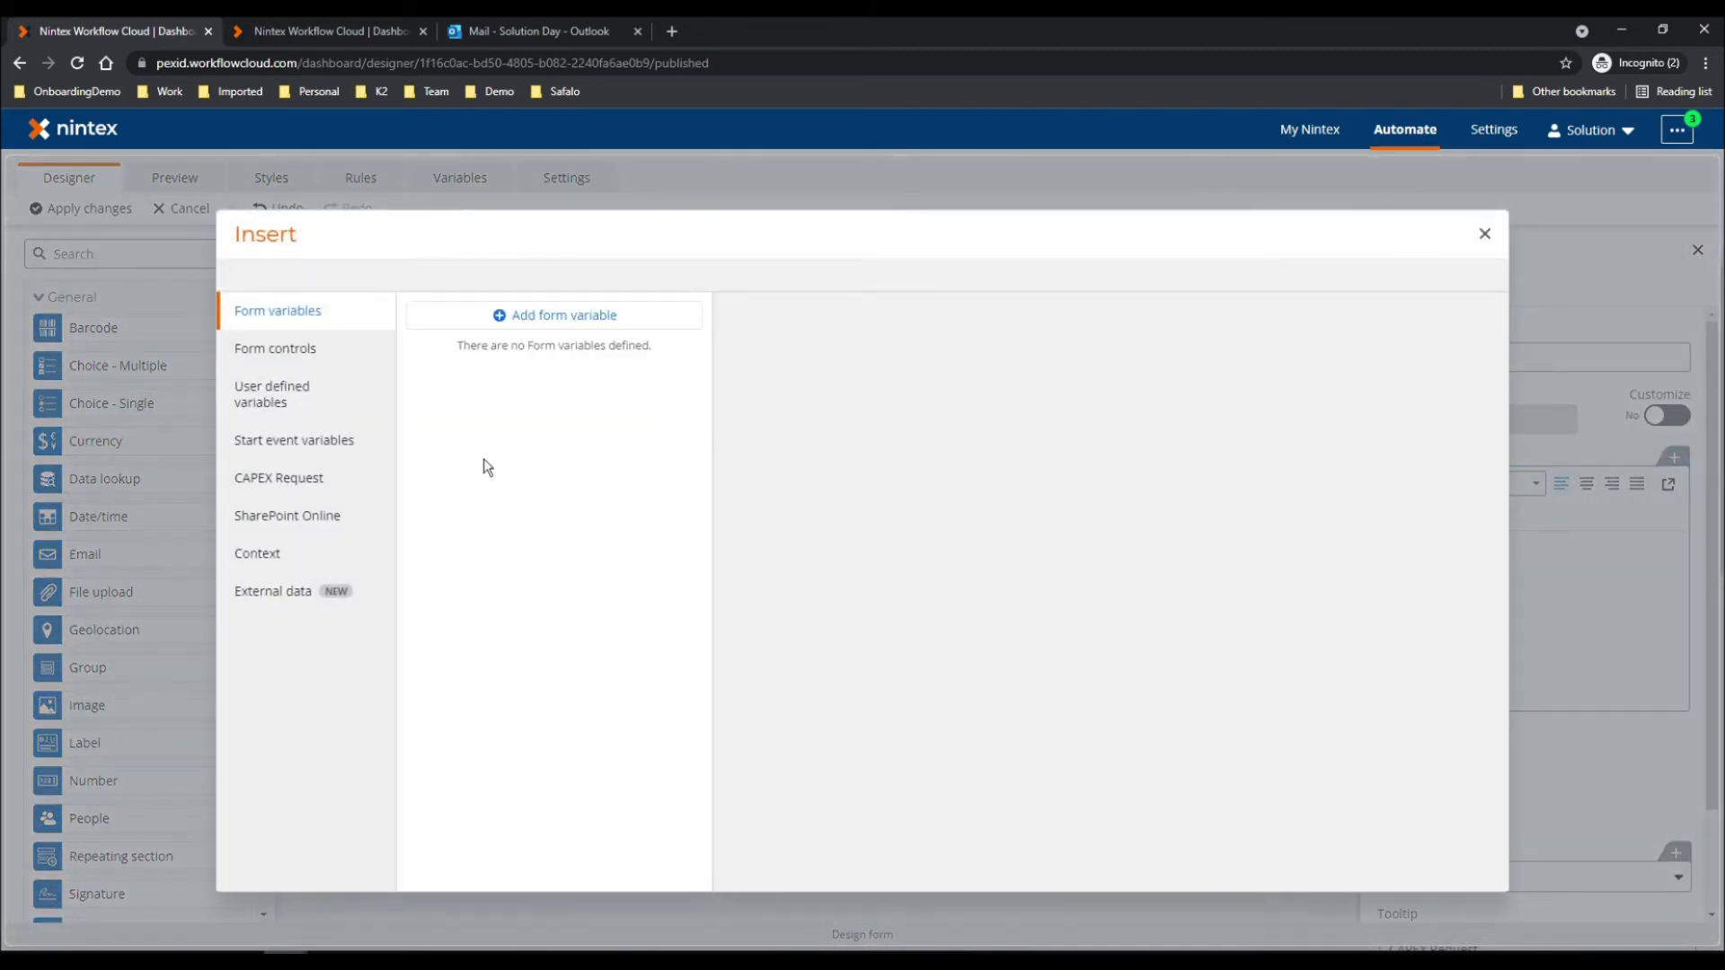
{"action": "left_click", "coordinate": [326, 422]}
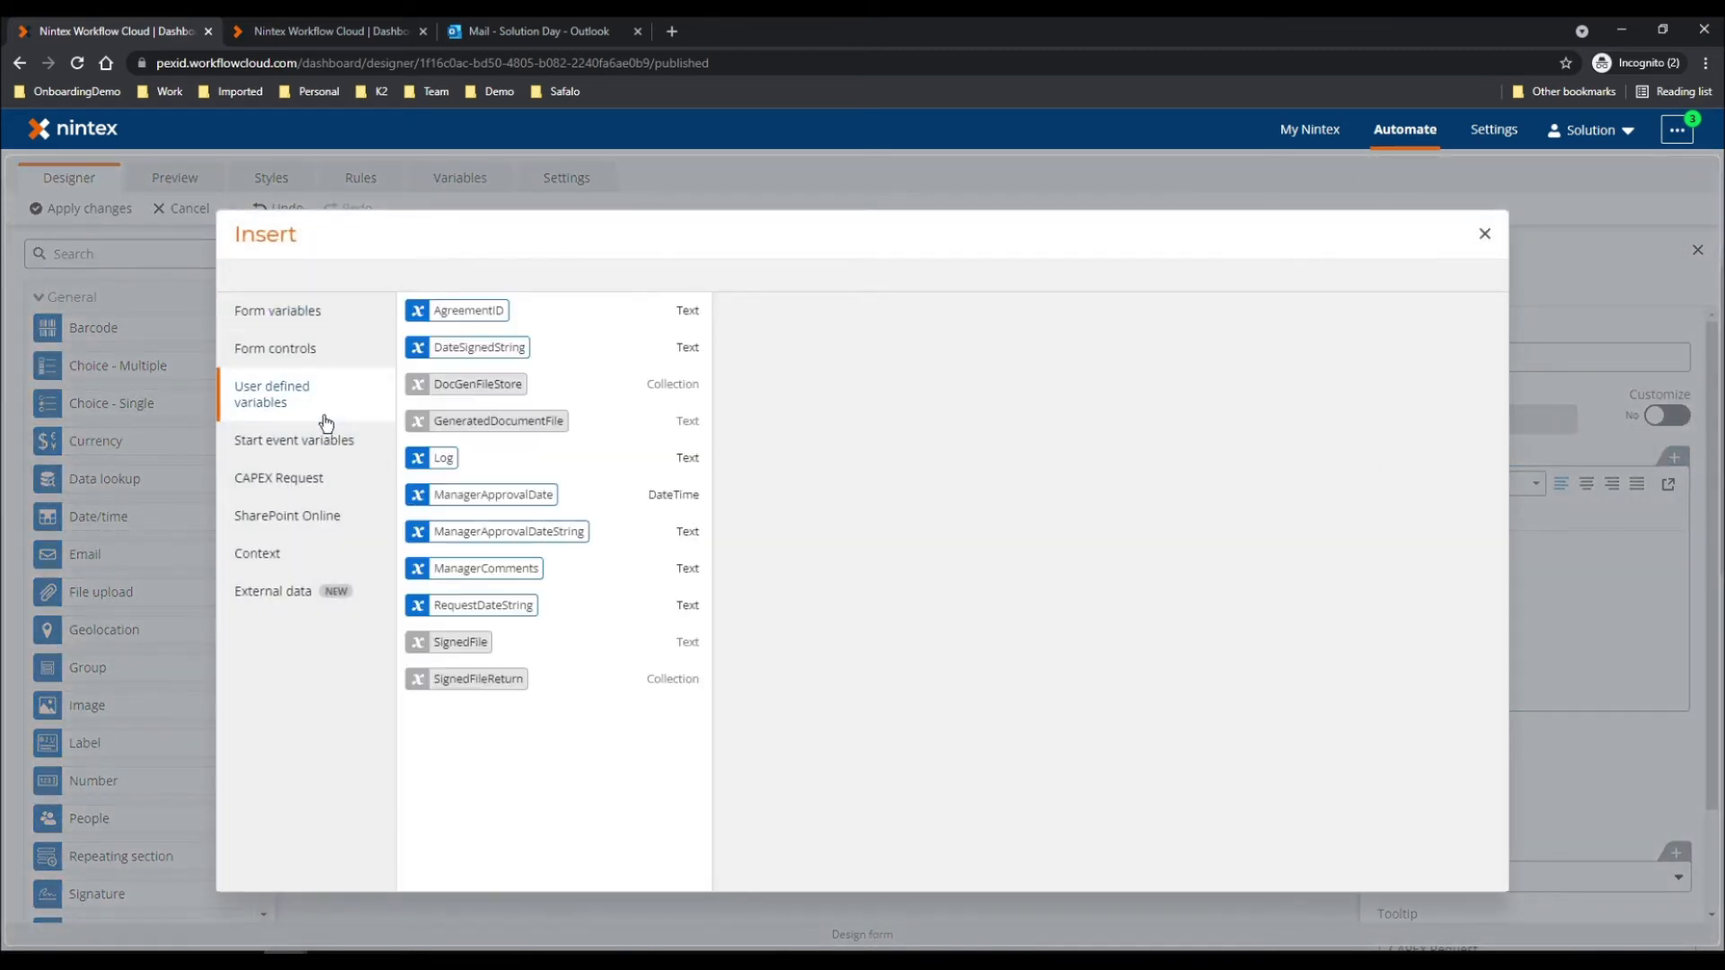
{"action": "left_click", "coordinate": [684, 458]}
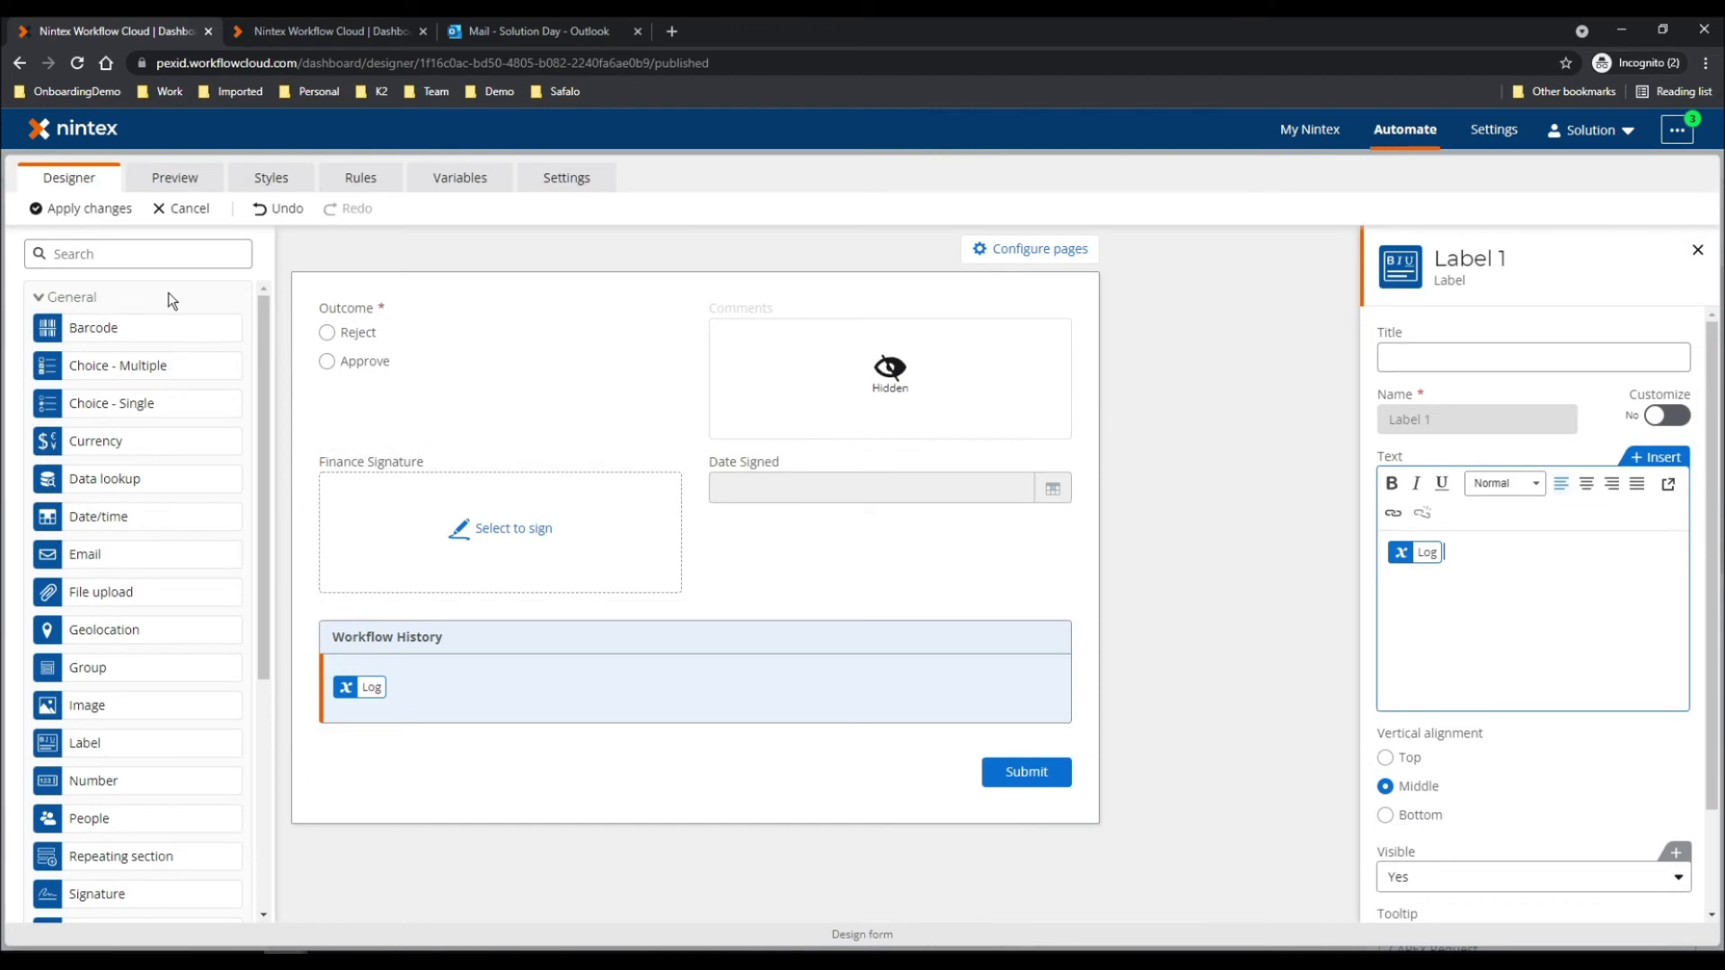
{"action": "left_click", "coordinate": [87, 212]}
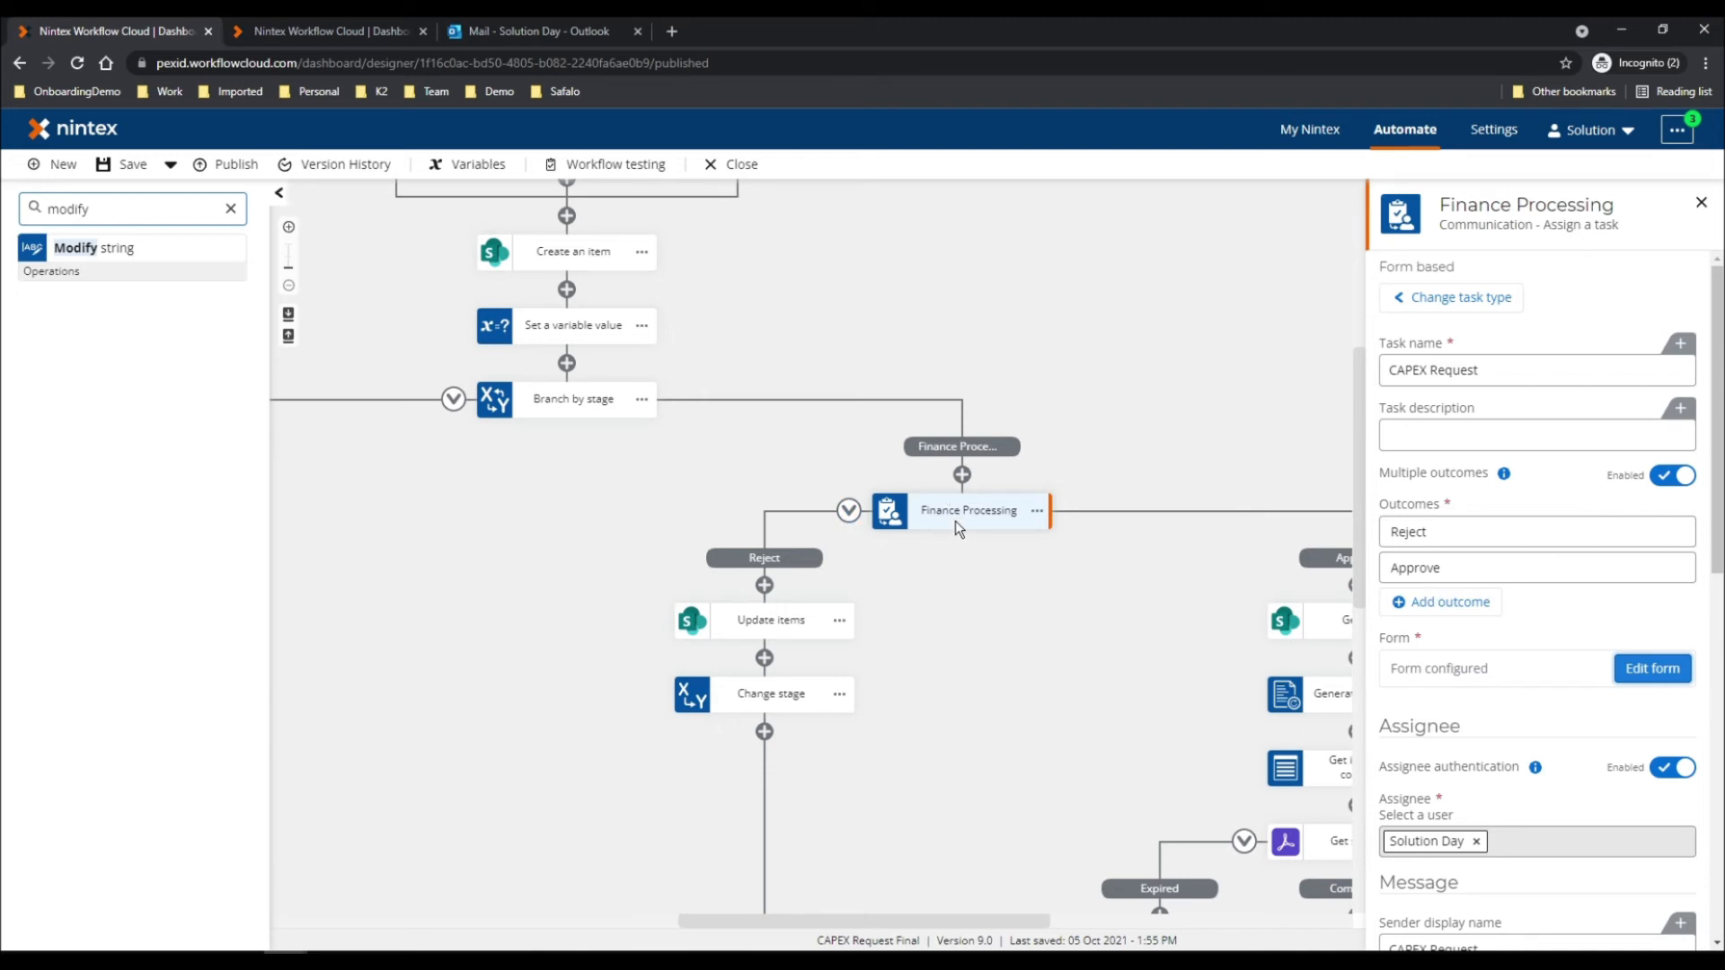
Step: Publish the CAPEX Request Final workflow and open its web form
{"action": "left_click", "coordinate": [229, 167]}
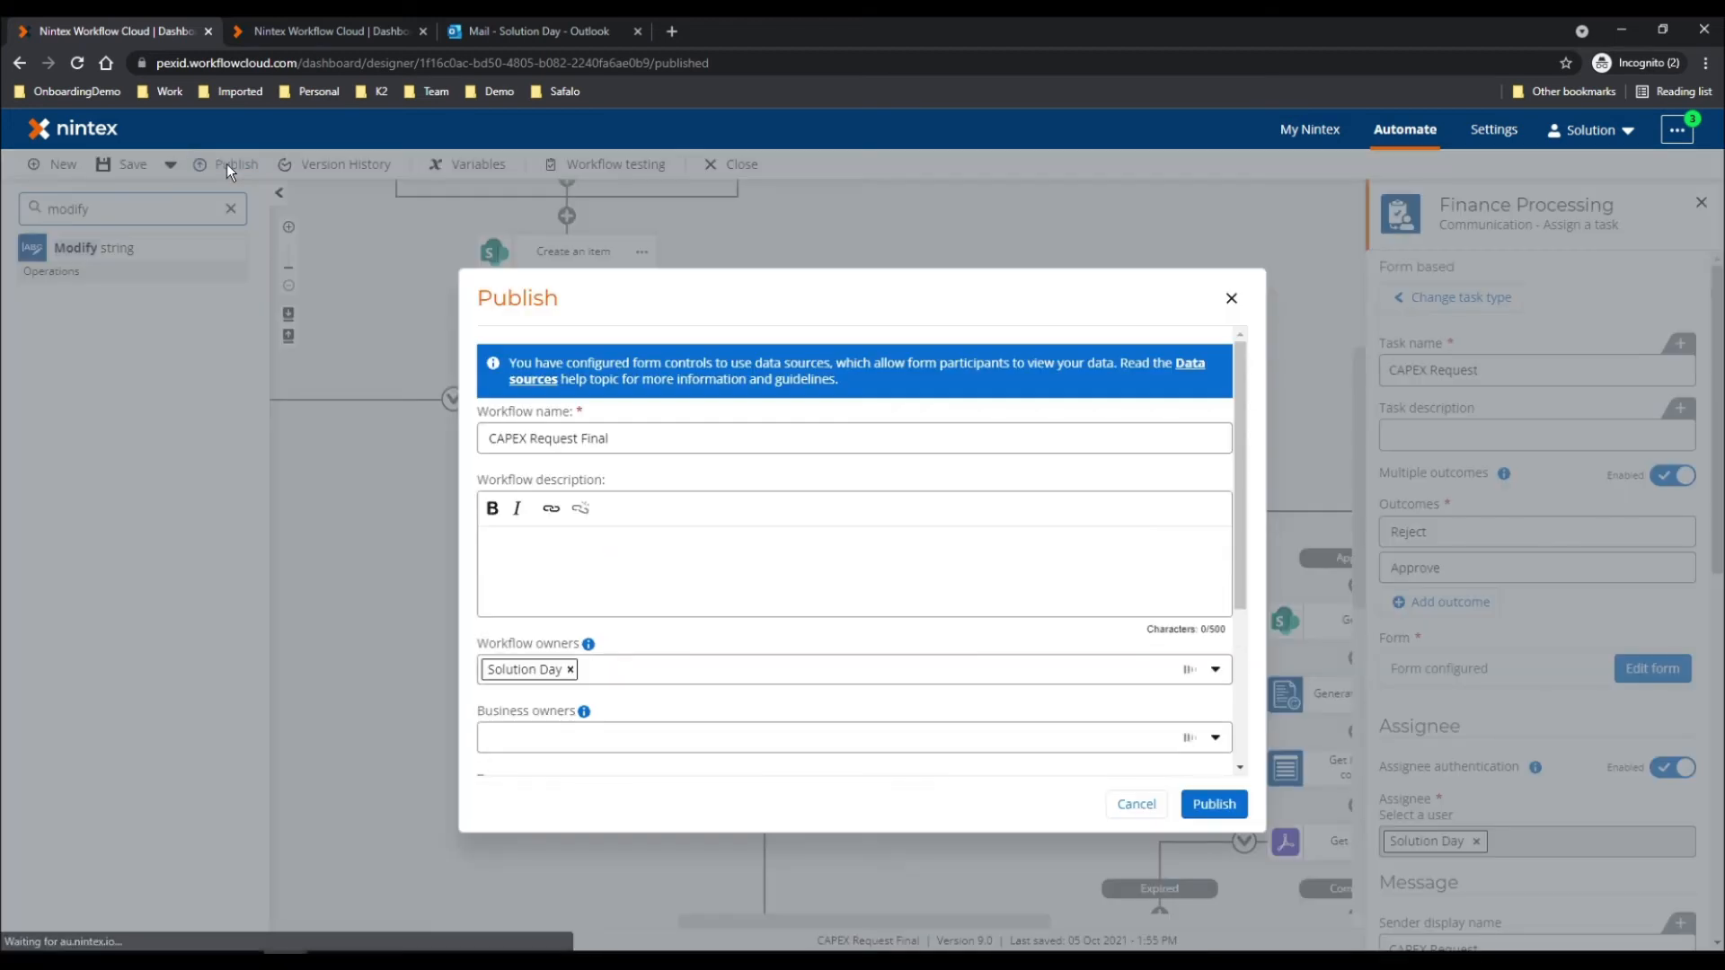
{"action": "left_click", "coordinate": [1214, 804]}
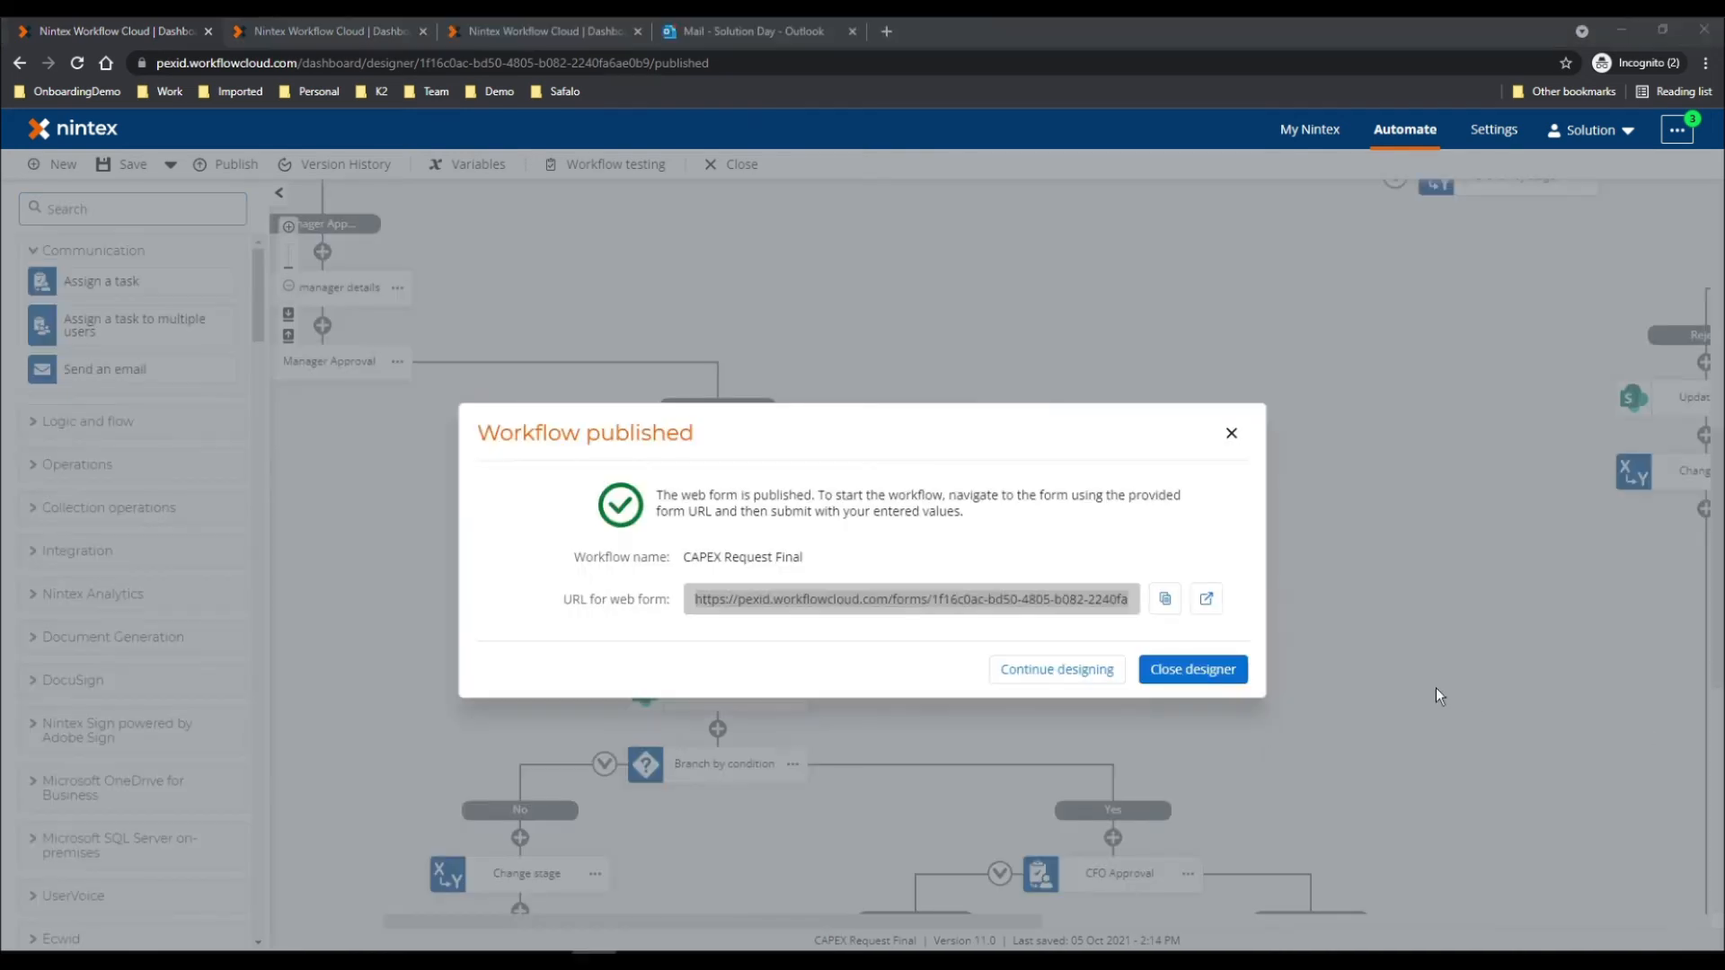
{"action": "left_click", "coordinate": [1206, 598]}
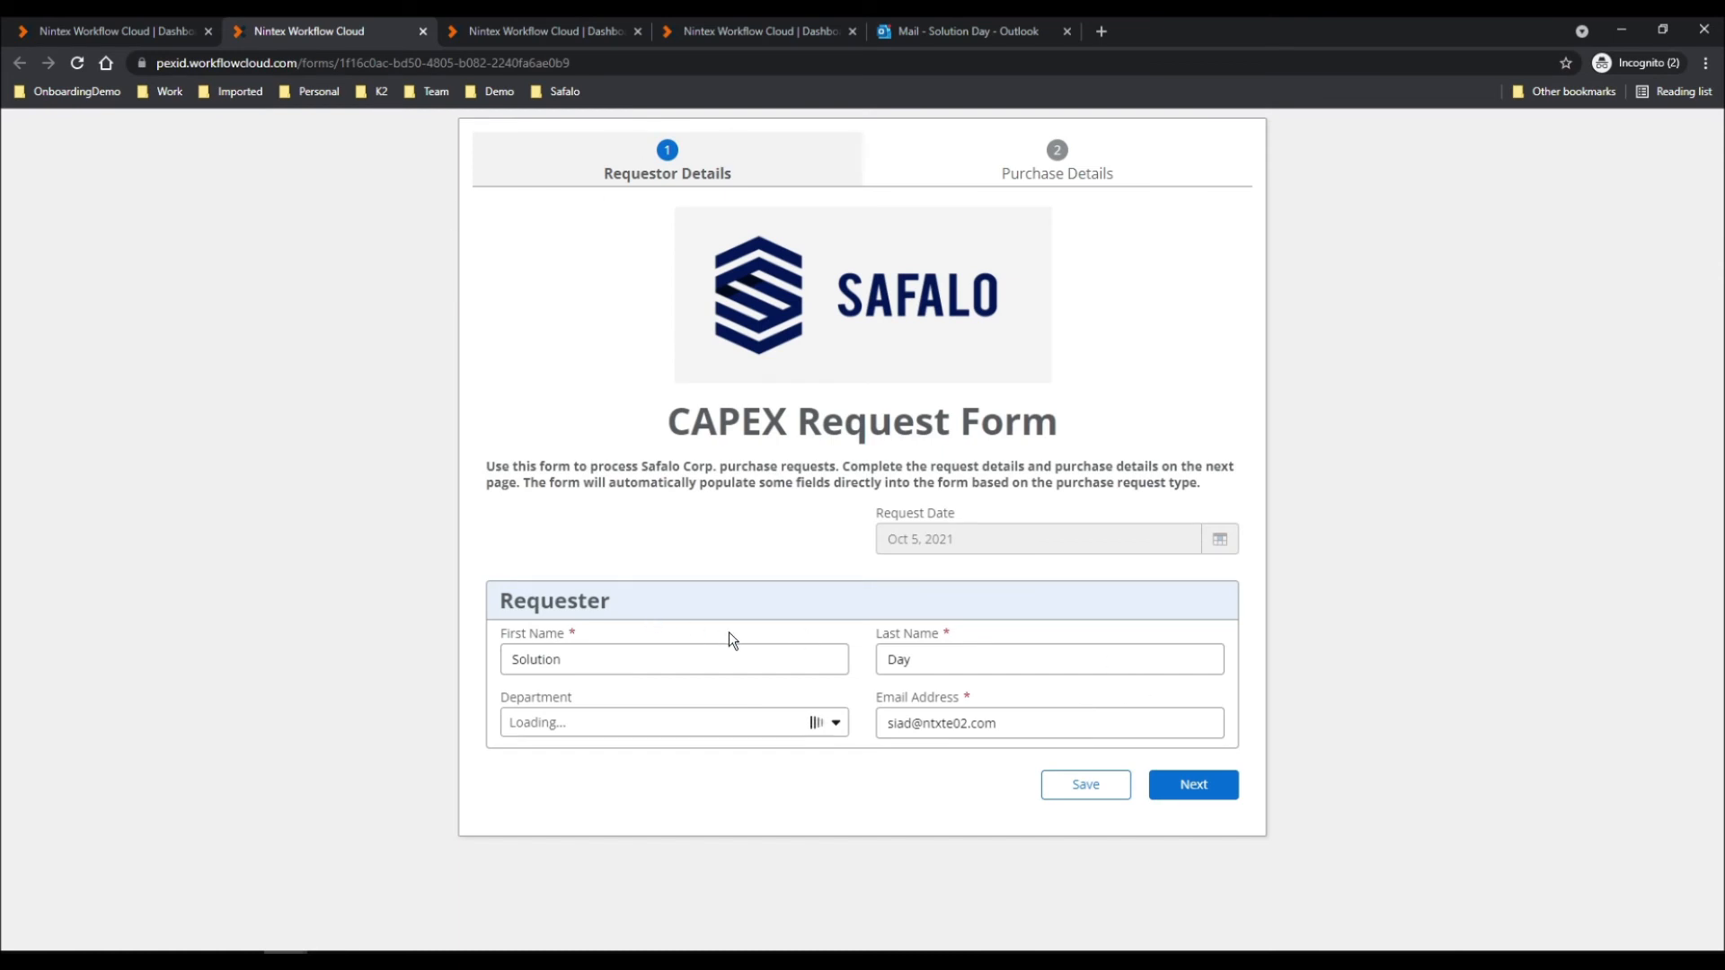
Step: Set the requester's department to Development Operations and continue to Purchase Details
{"action": "left_click", "coordinate": [548, 721]}
{"action": "left_click", "coordinate": [575, 658]}
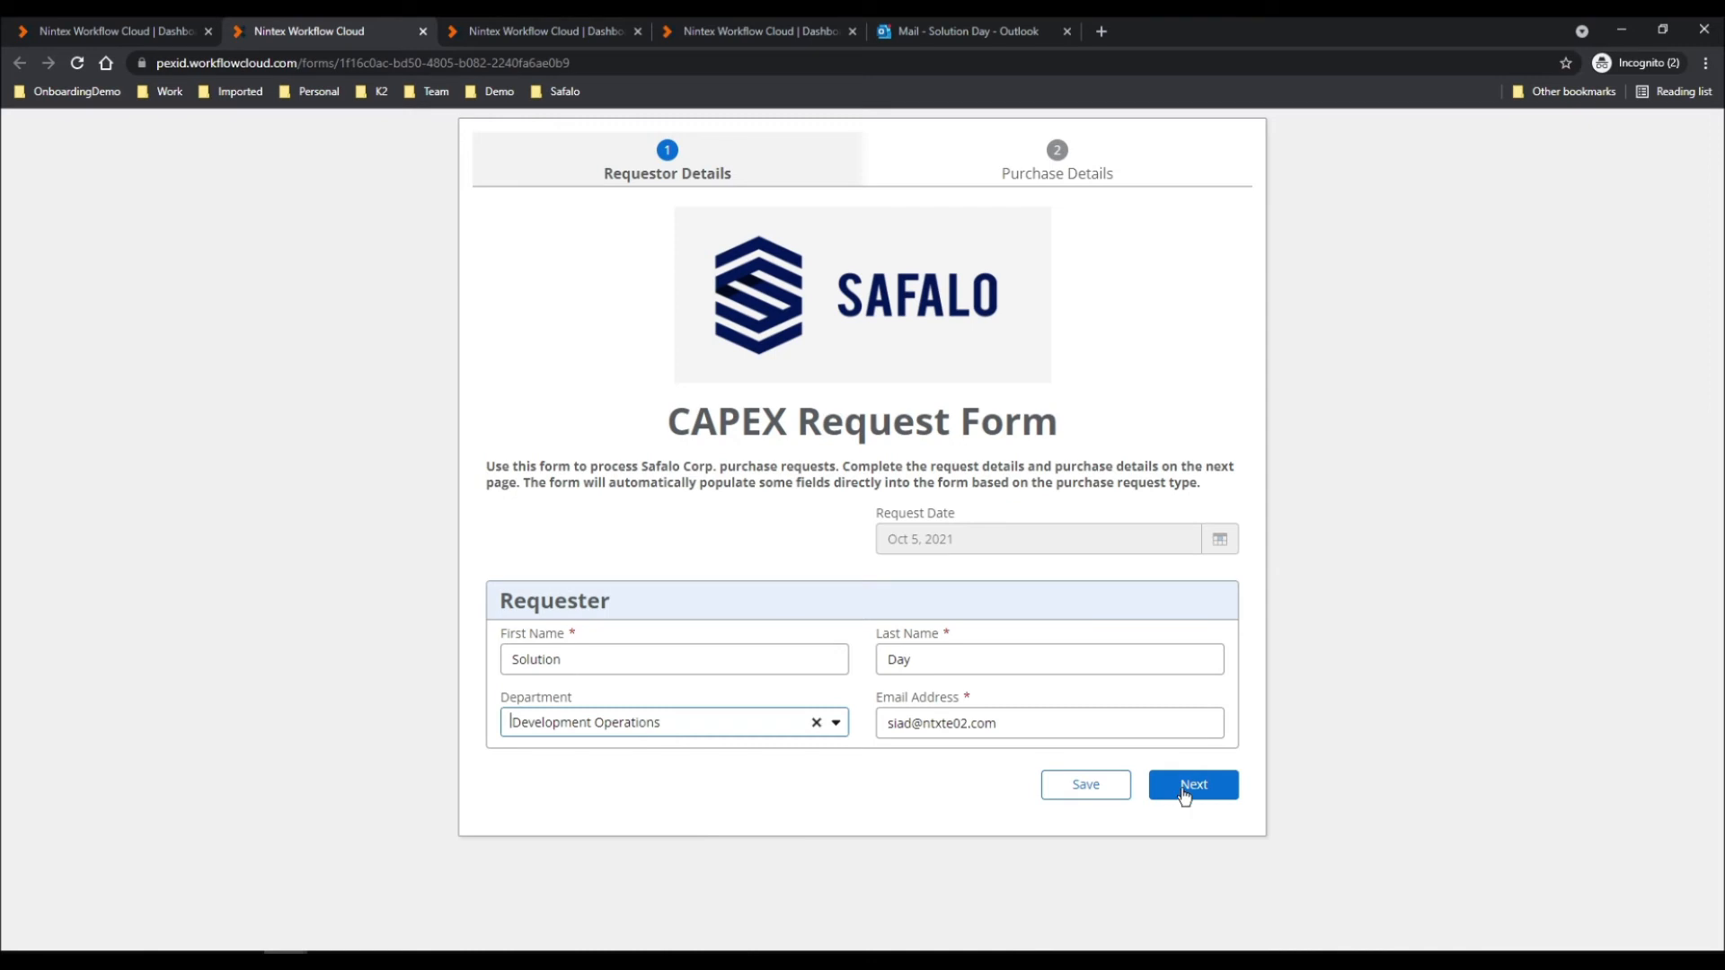
{"action": "left_click", "coordinate": [1212, 796]}
Step: Fill in the equipment request with vendor Dell, quantity 20 and a price per unit of 1,000
{"action": "left_click", "coordinate": [552, 320]}
{"action": "left_click", "coordinate": [539, 342]}
{"action": "left_click", "coordinate": [640, 324]}
{"action": "left_click", "coordinate": [880, 318]}
{"action": "type", "text": "1,000"}
Step: Draw a freehand signature on the request form and submit it
{"action": "left_click", "coordinate": [796, 423]}
{"action": "left_click", "coordinate": [755, 557]}
{"action": "mouse_move", "coordinate": [758, 438]}
{"action": "left_mouse_down"}
{"action": "mouse_move", "coordinate": [974, 520]}
{"action": "mouse_move", "coordinate": [975, 590]}
{"action": "left_mouse_up"}
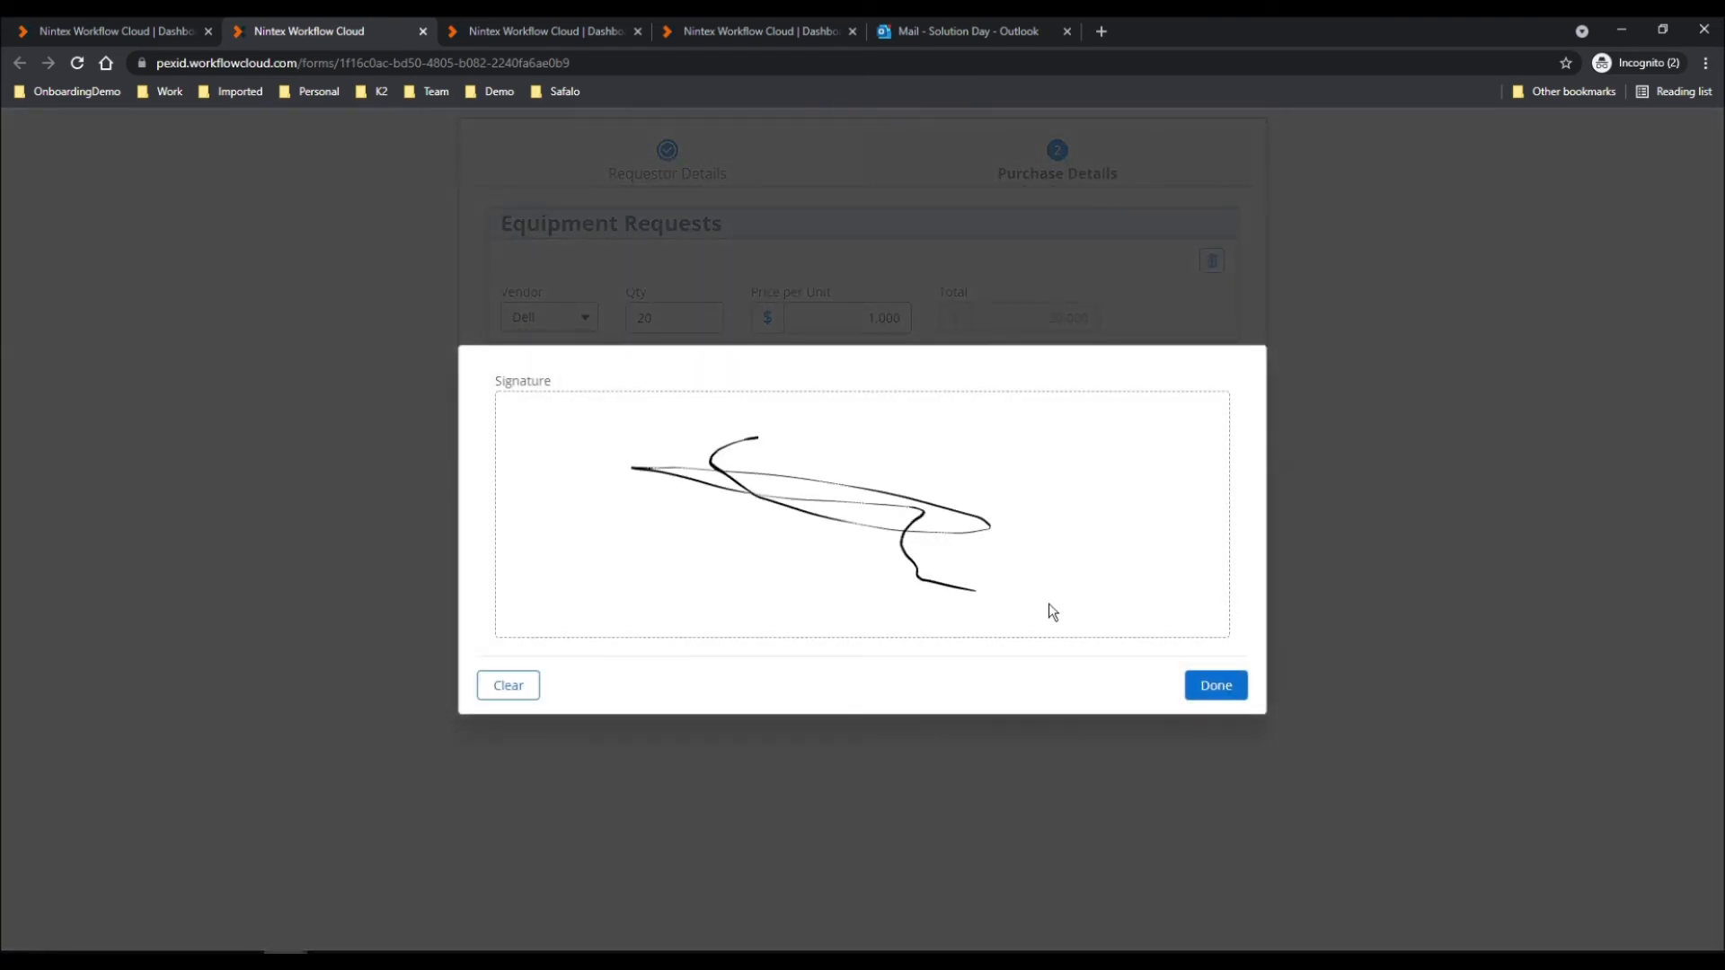
{"action": "left_click", "coordinate": [1222, 691]}
{"action": "left_click", "coordinate": [1163, 645]}
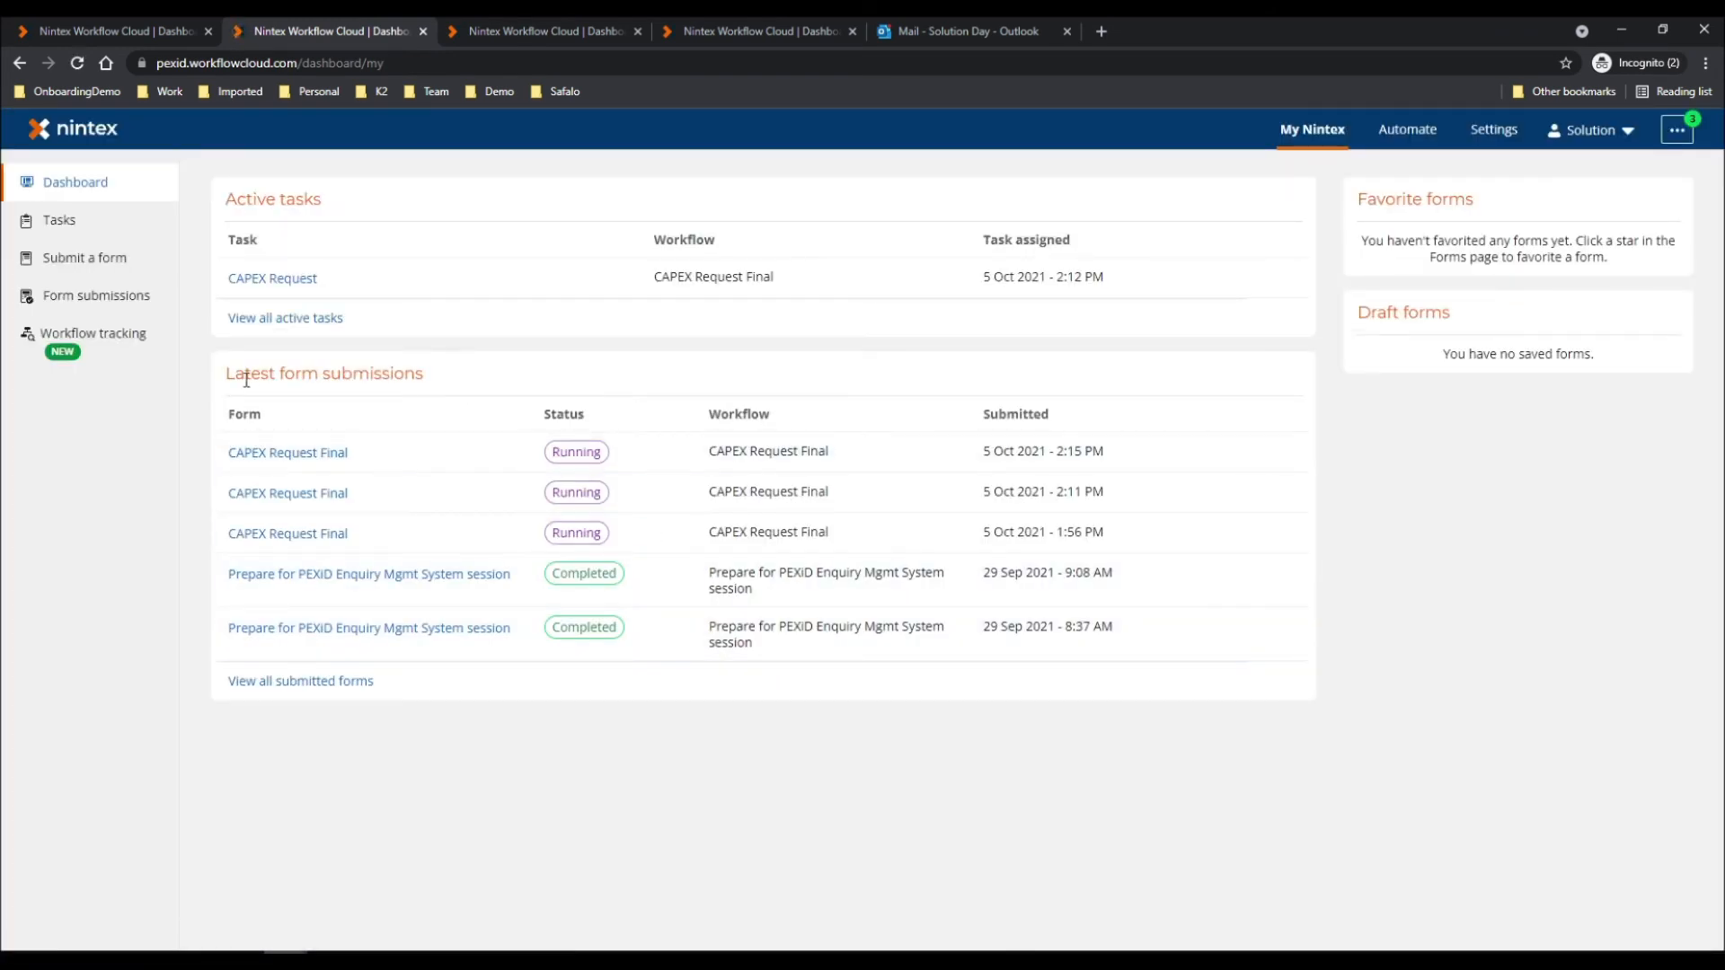
Step: Review the submitted form of the latest CAPEX Request Final submission, then hide it again
{"action": "left_click", "coordinate": [255, 455]}
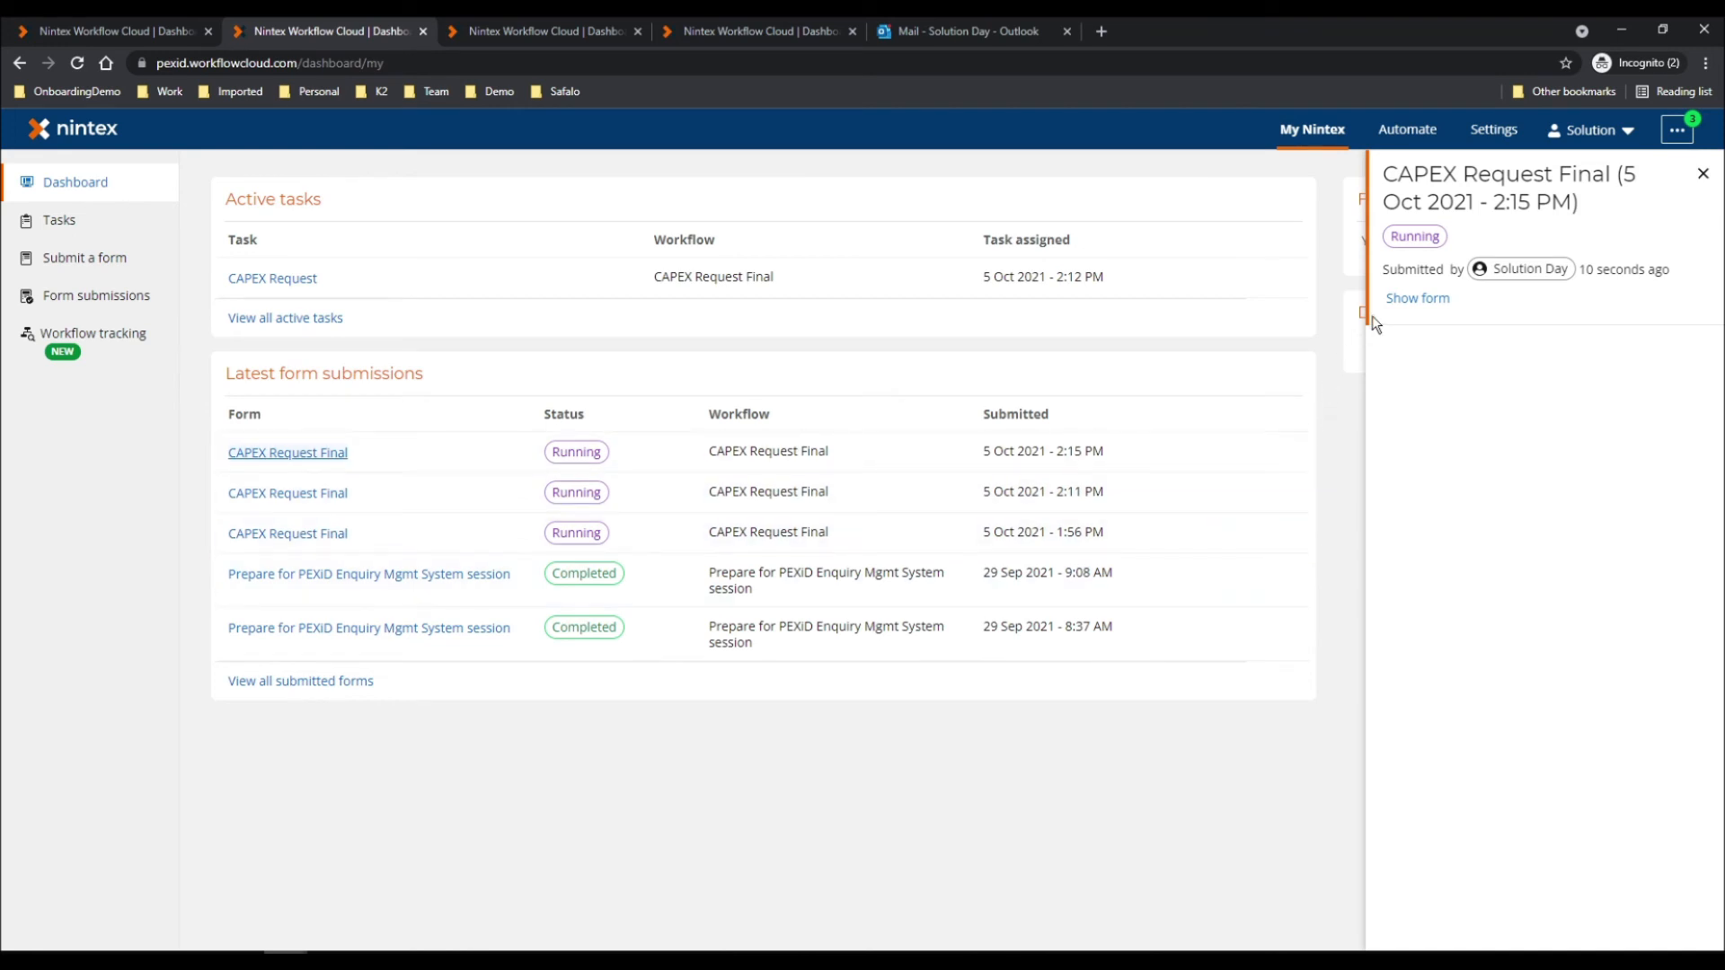
{"action": "left_click", "coordinate": [1407, 303]}
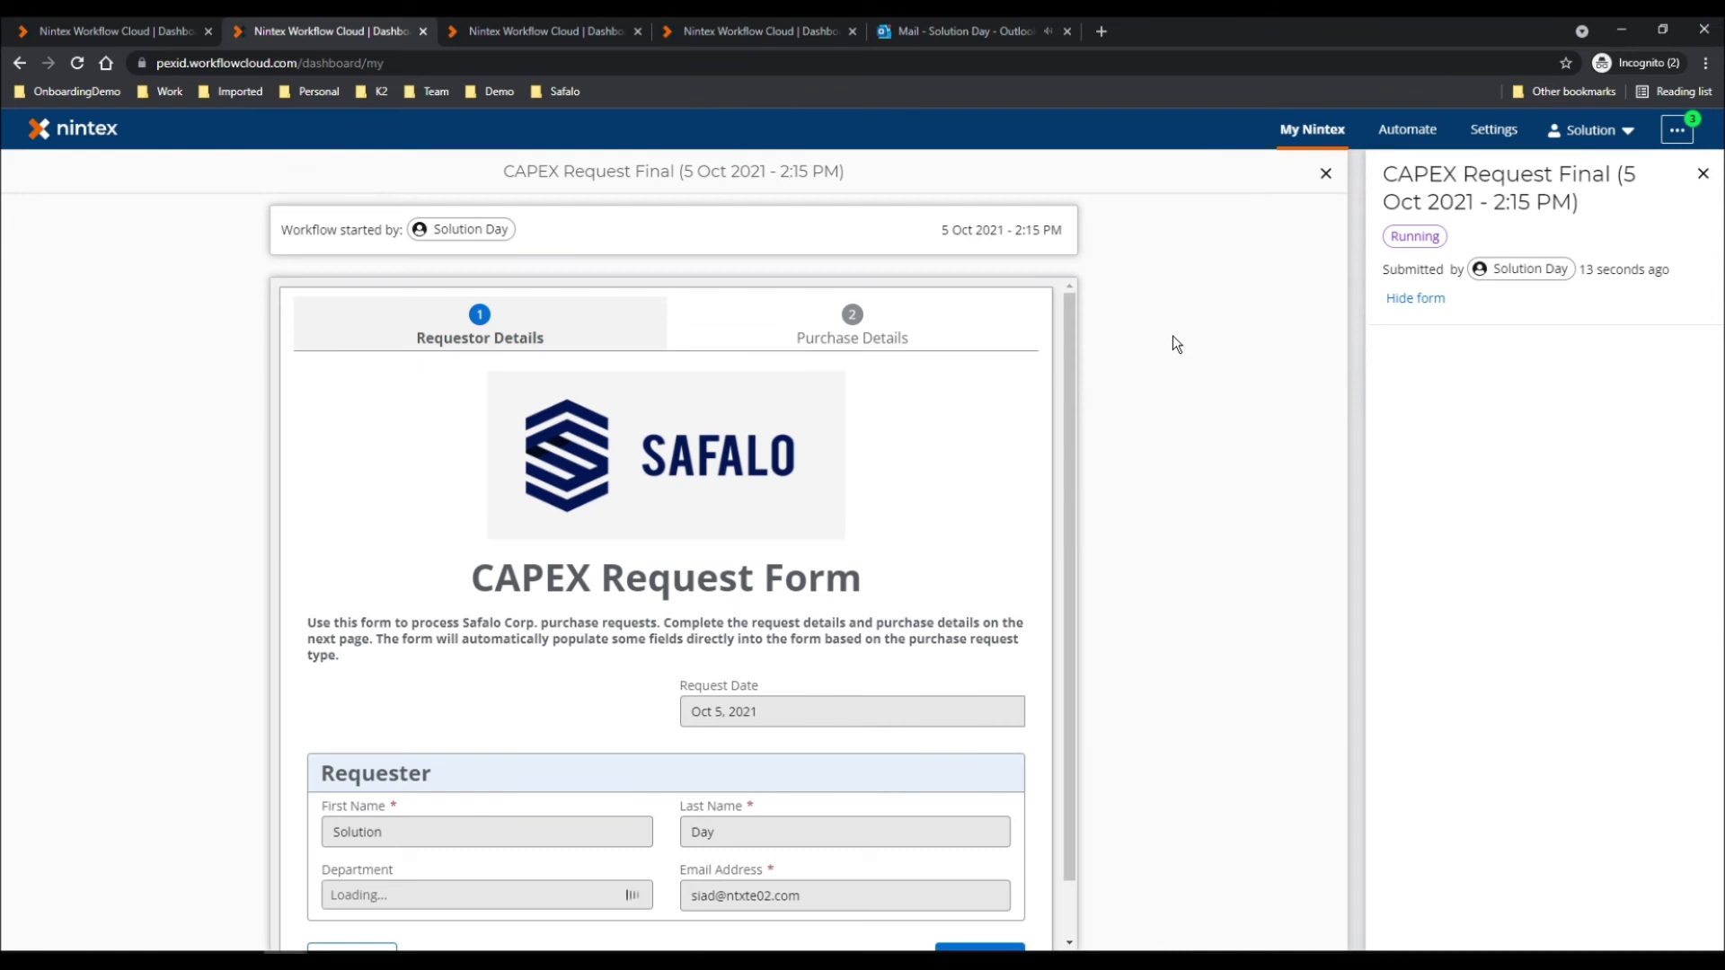
{"action": "scroll", "coordinate": [762, 482], "scroll_direction": "down", "scroll_amount": 2}
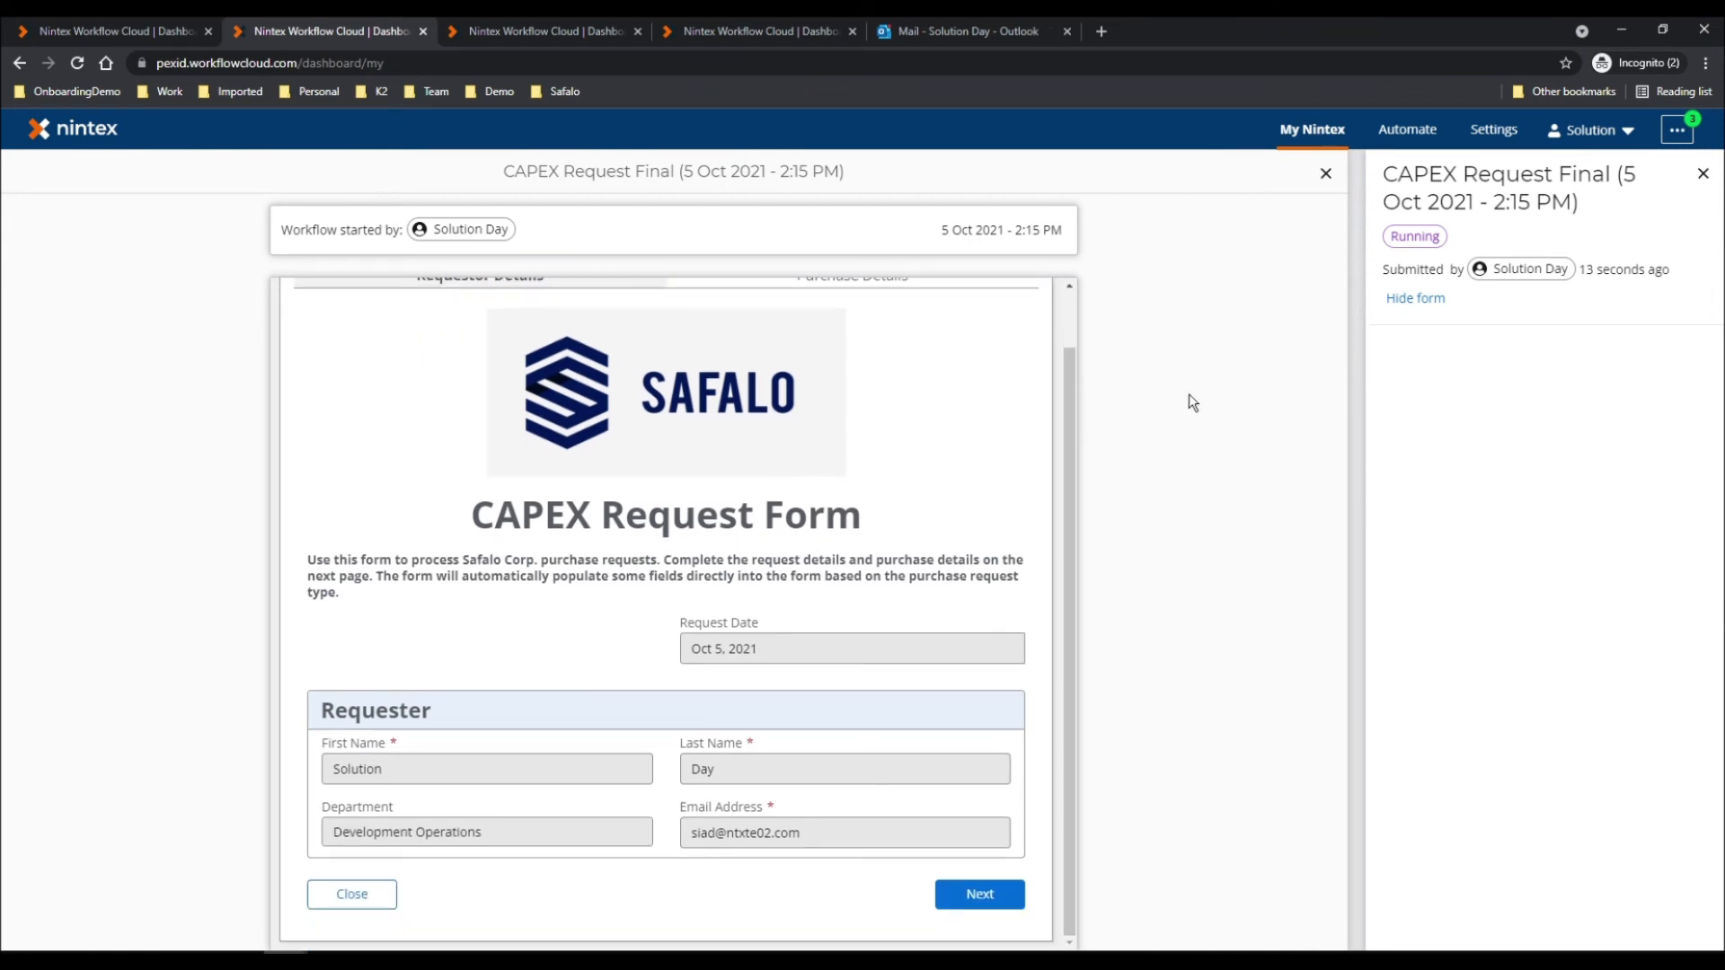
{"action": "left_click", "coordinate": [1428, 301]}
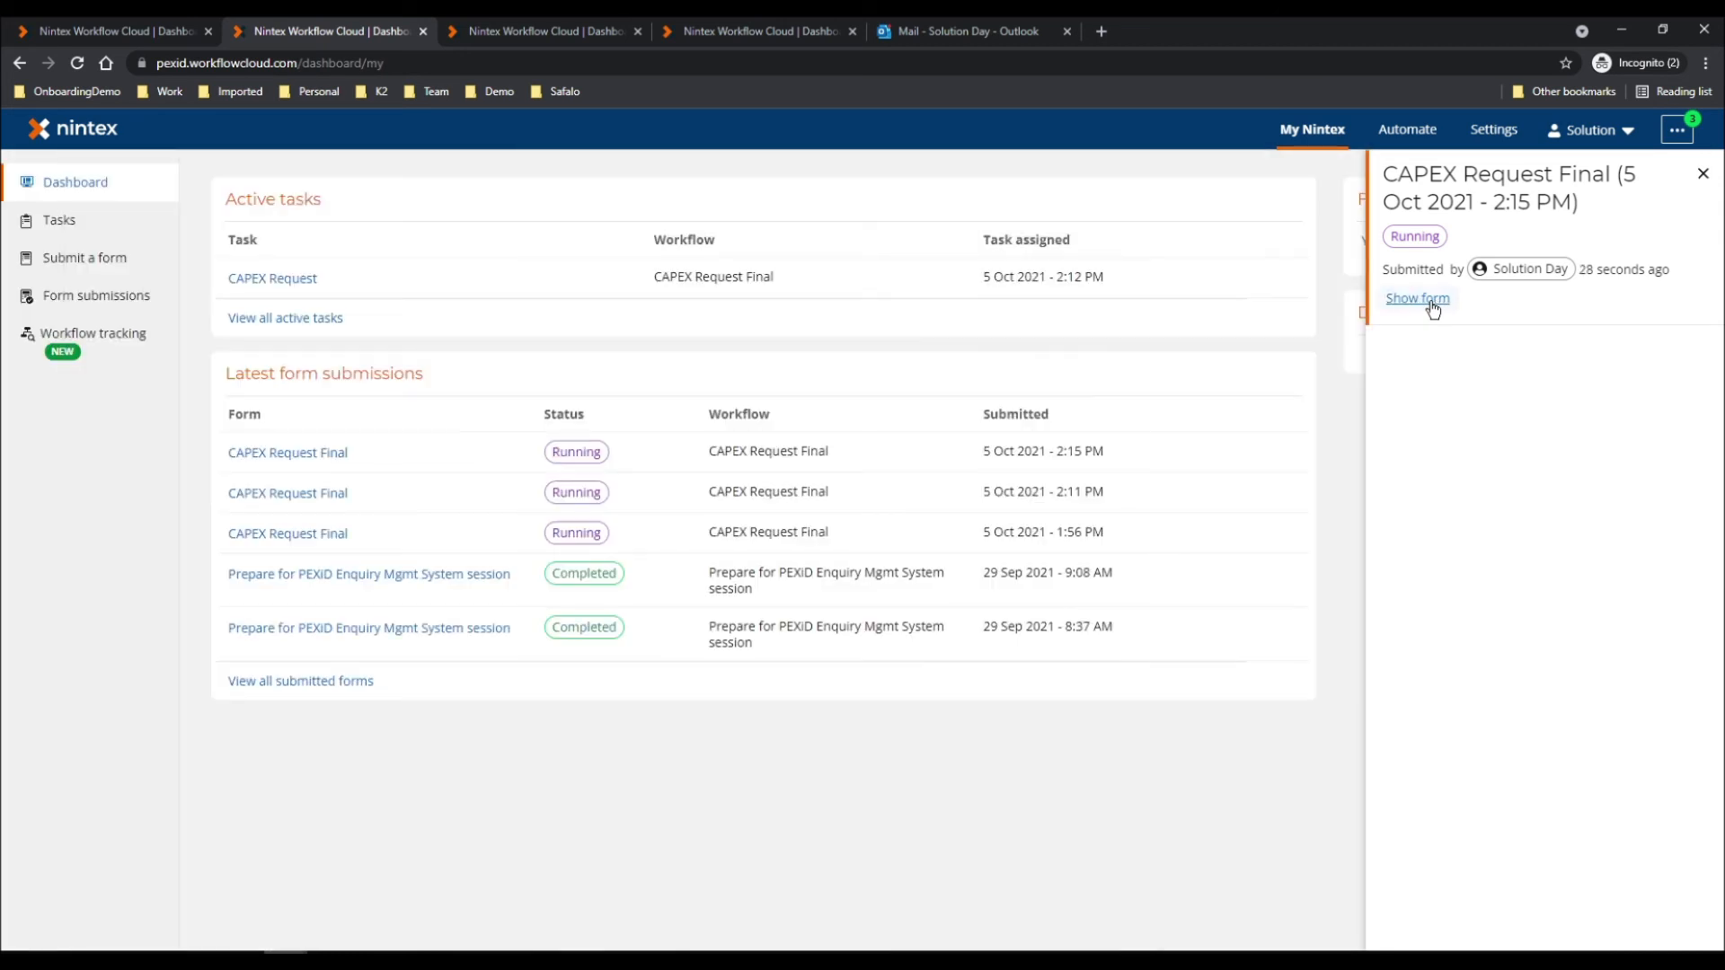
Step: Open the newest active CAPEX Request task and examine the Workflow History on its form
{"action": "left_click", "coordinate": [129, 231]}
{"action": "left_click", "coordinate": [257, 341]}
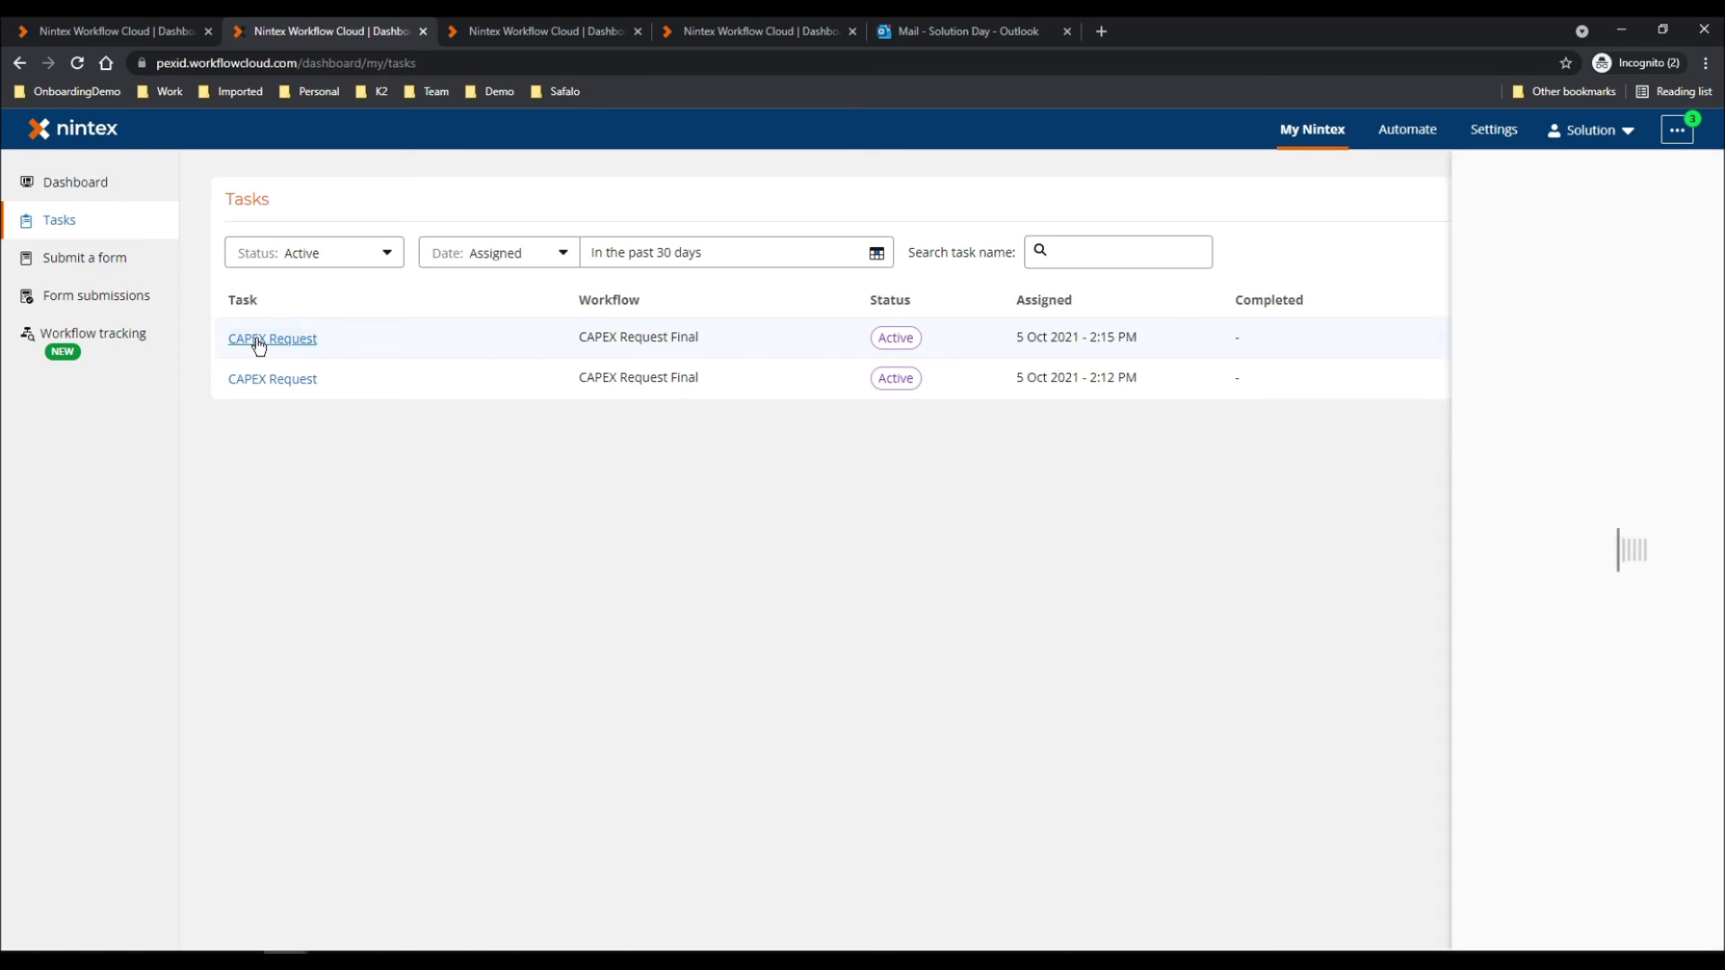
{"action": "left_click", "coordinate": [306, 350]}
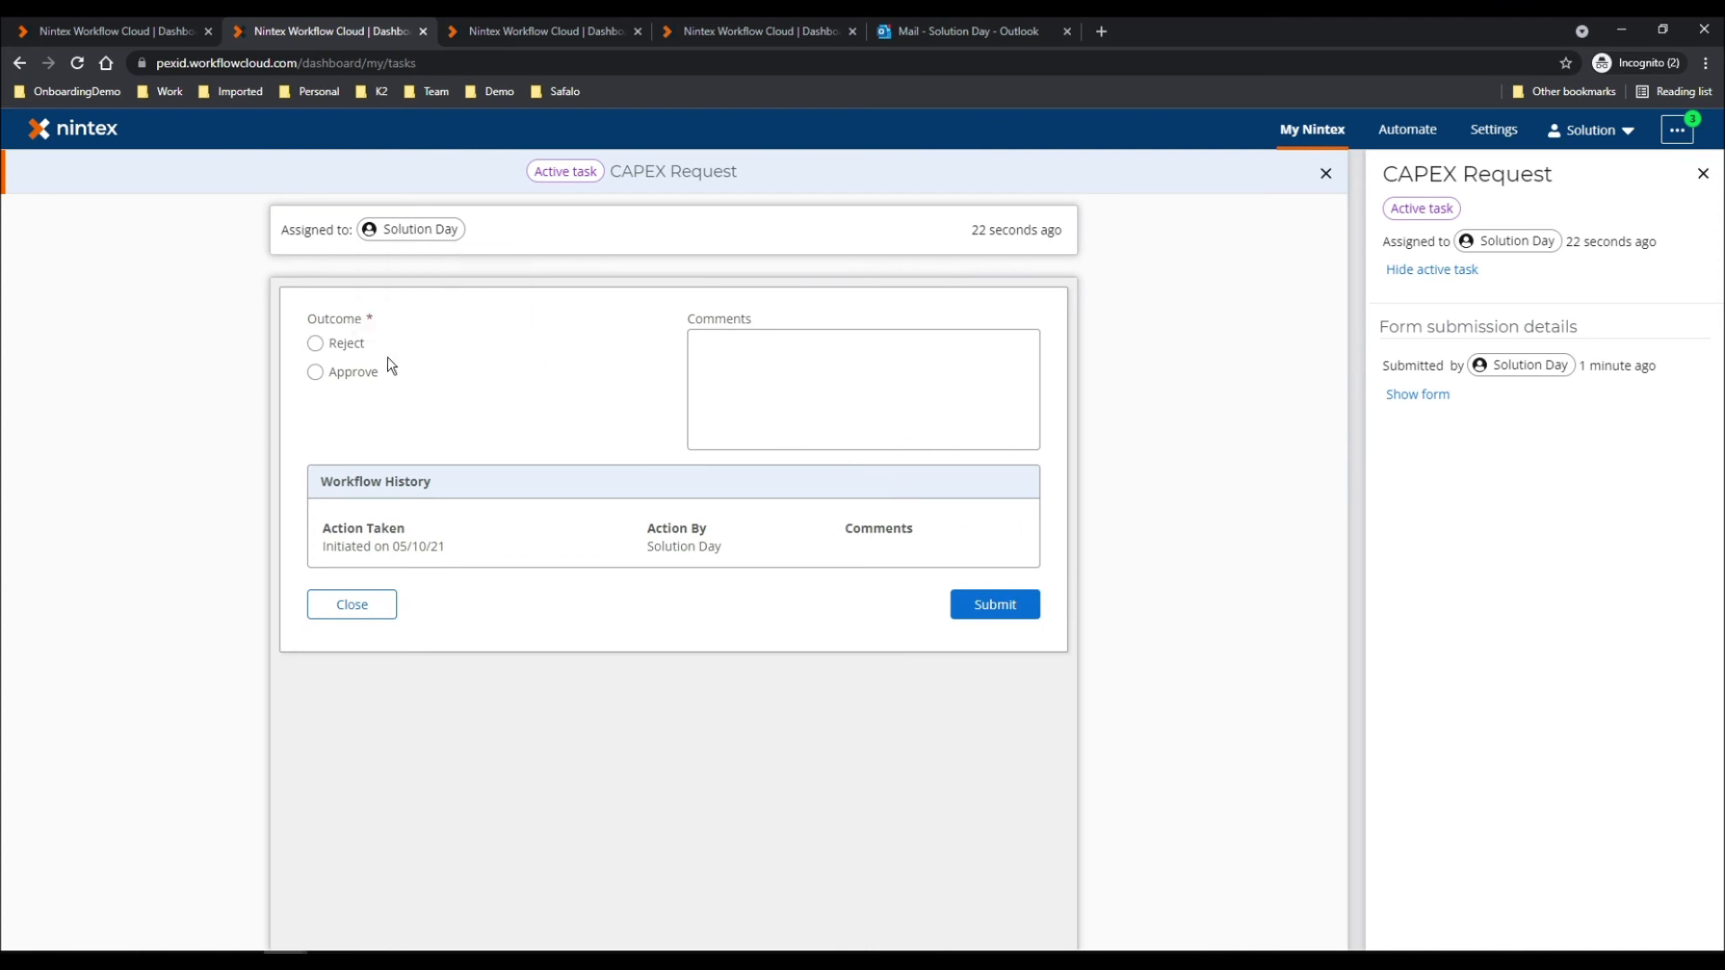
{"action": "left_click_drag", "start_coordinate": [344, 546], "coordinate": [381, 564]}
{"action": "left_click", "coordinate": [467, 561]}
Step: Approve the CAPEX Request task with the comment "New laptops required for the team." and submit it
{"action": "left_click", "coordinate": [346, 375]}
{"action": "left_click", "coordinate": [738, 390]}
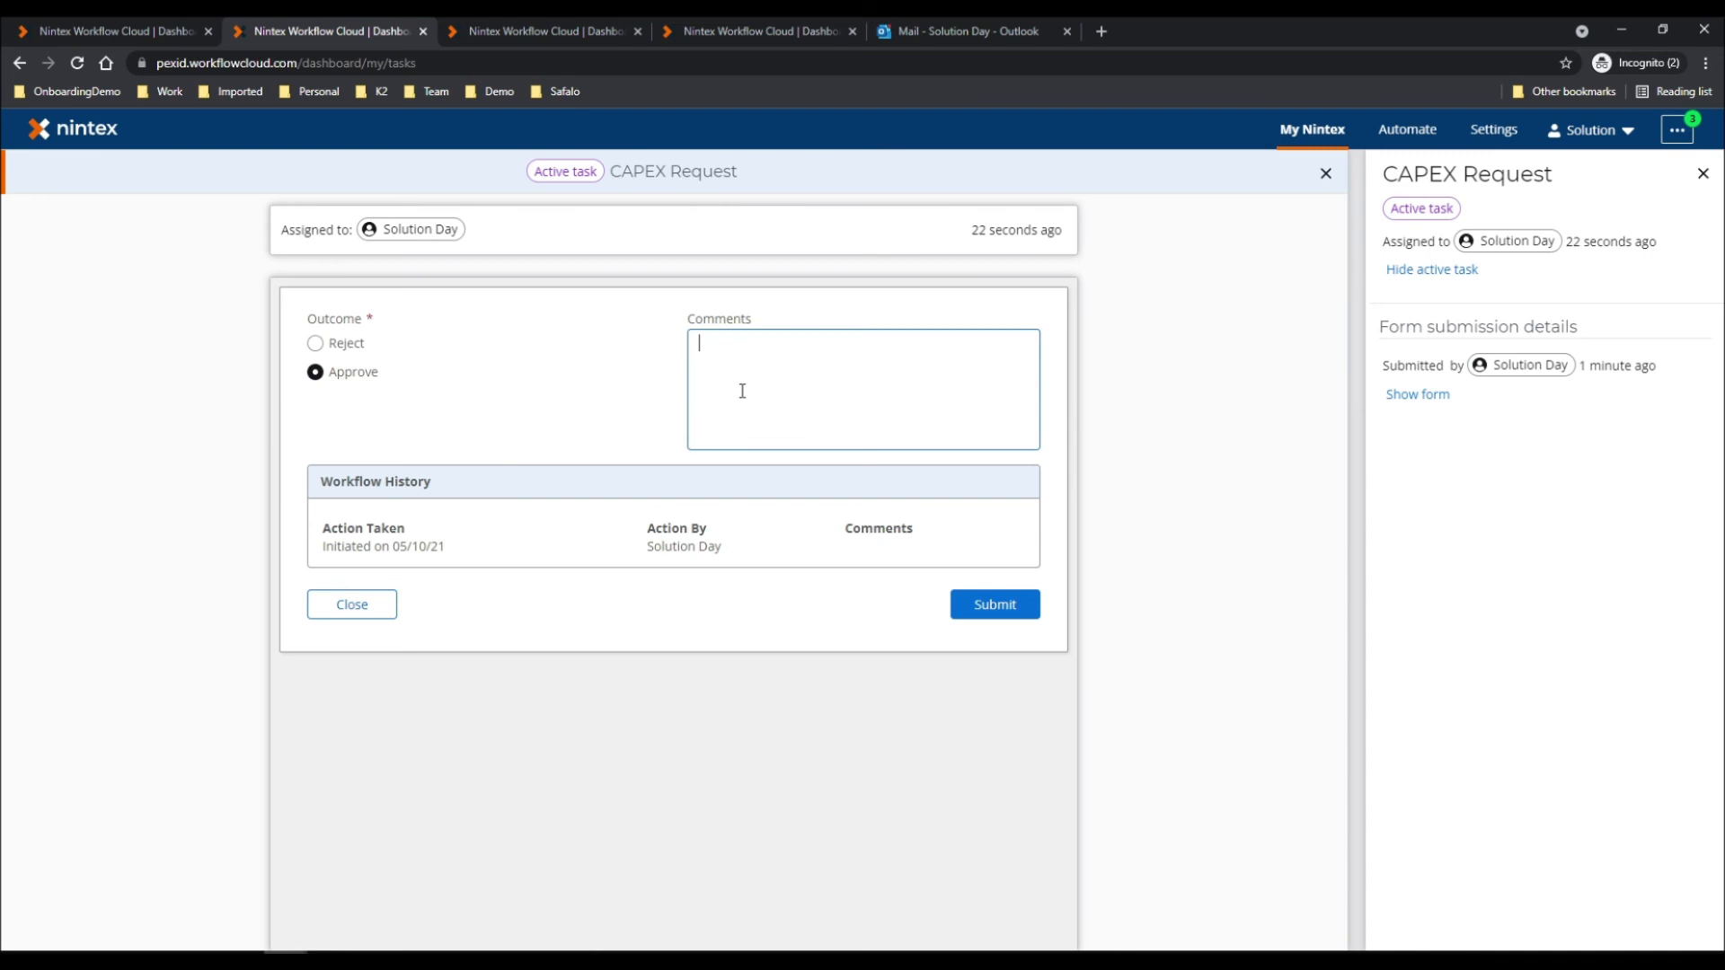
{"action": "type", "text": "New laptops required for the team."}
{"action": "left_click", "coordinate": [987, 597]}
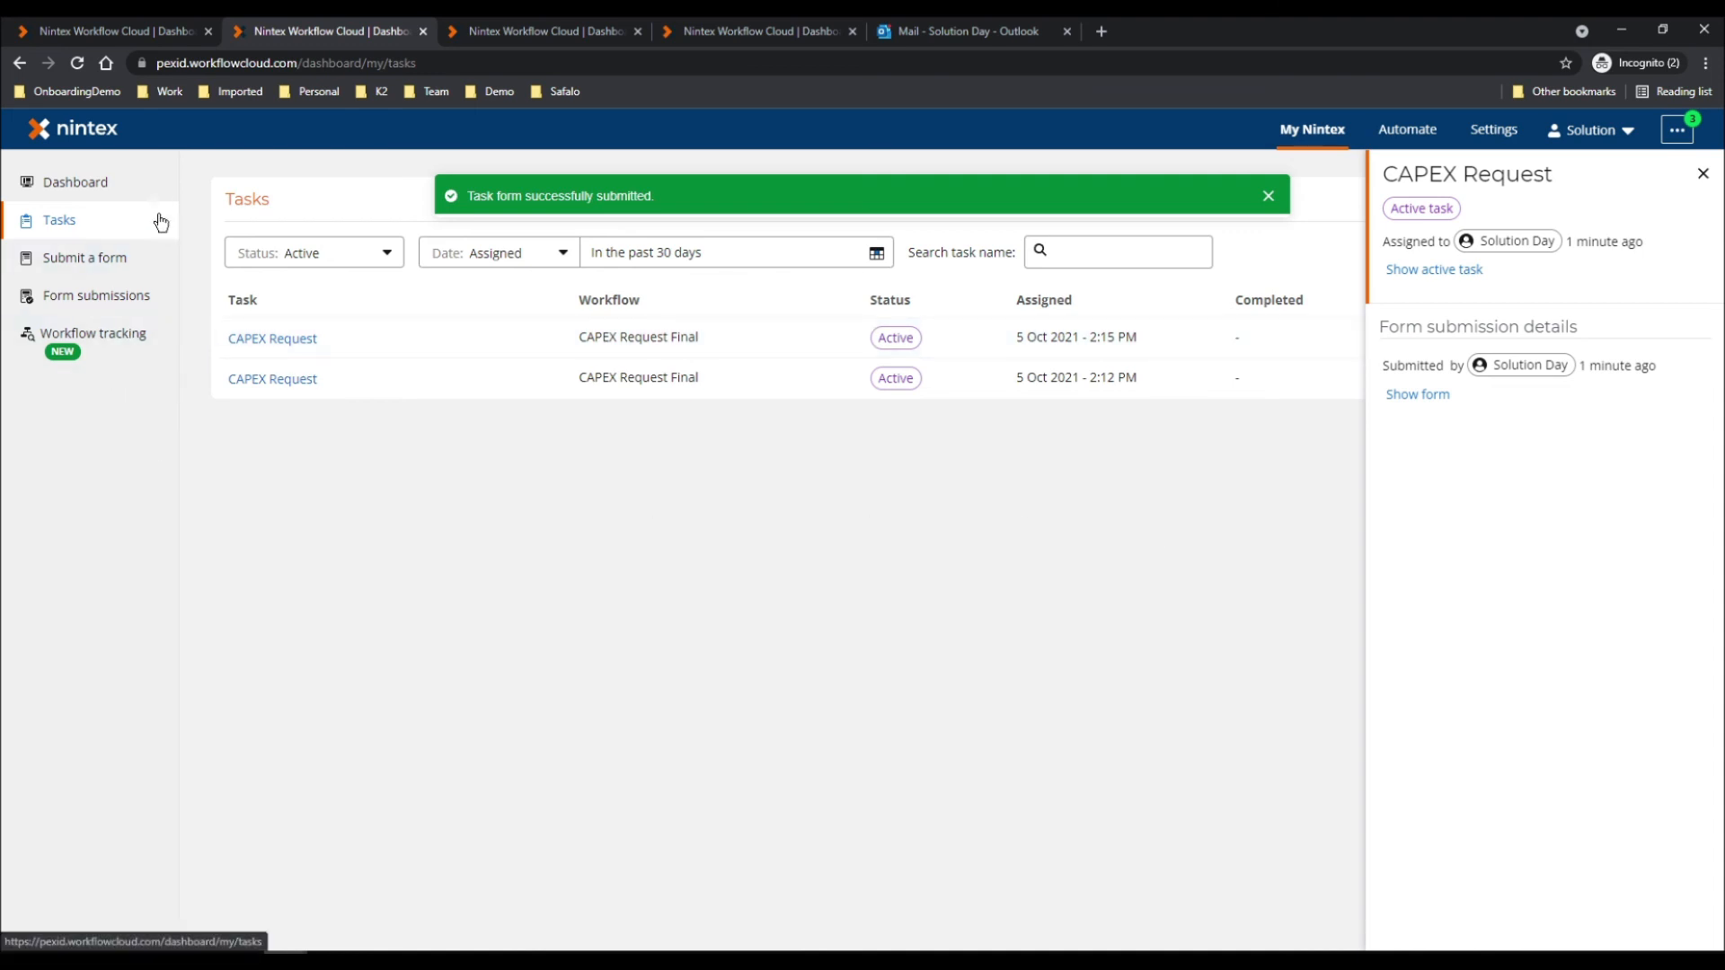
Step: Check the task history of the latest CAPEX Request Final submission and open the newly assigned finance CAPEX Request task
{"action": "left_click", "coordinate": [67, 189]}
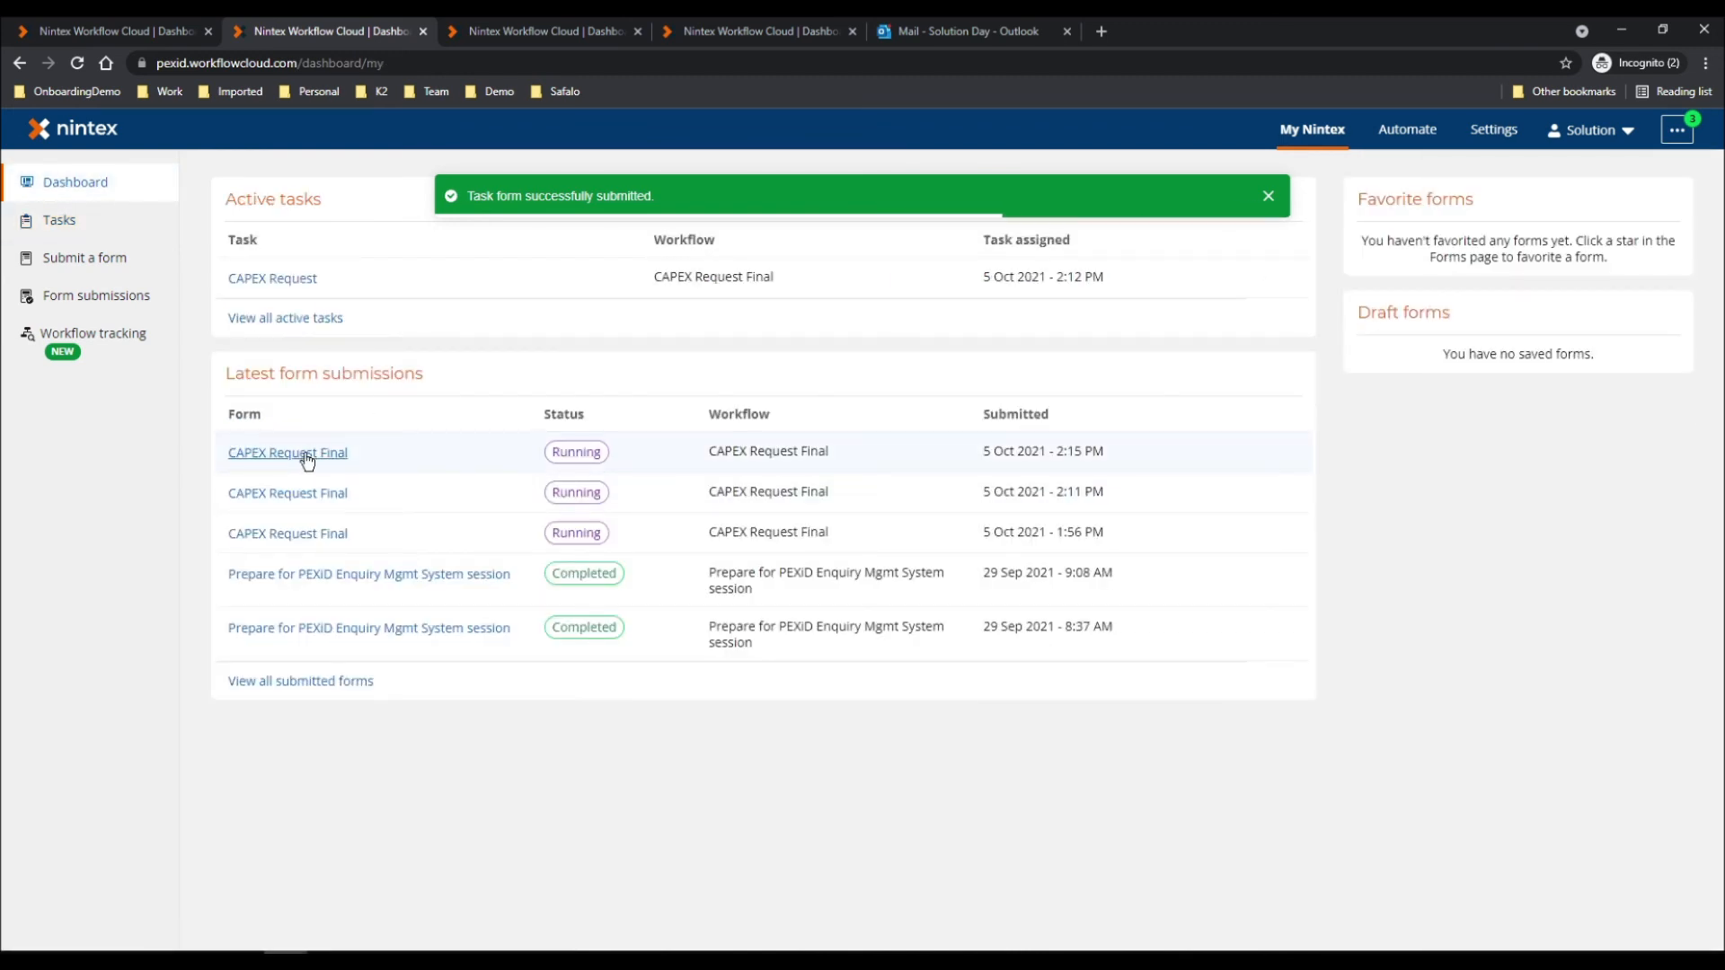
{"action": "left_click", "coordinate": [307, 458]}
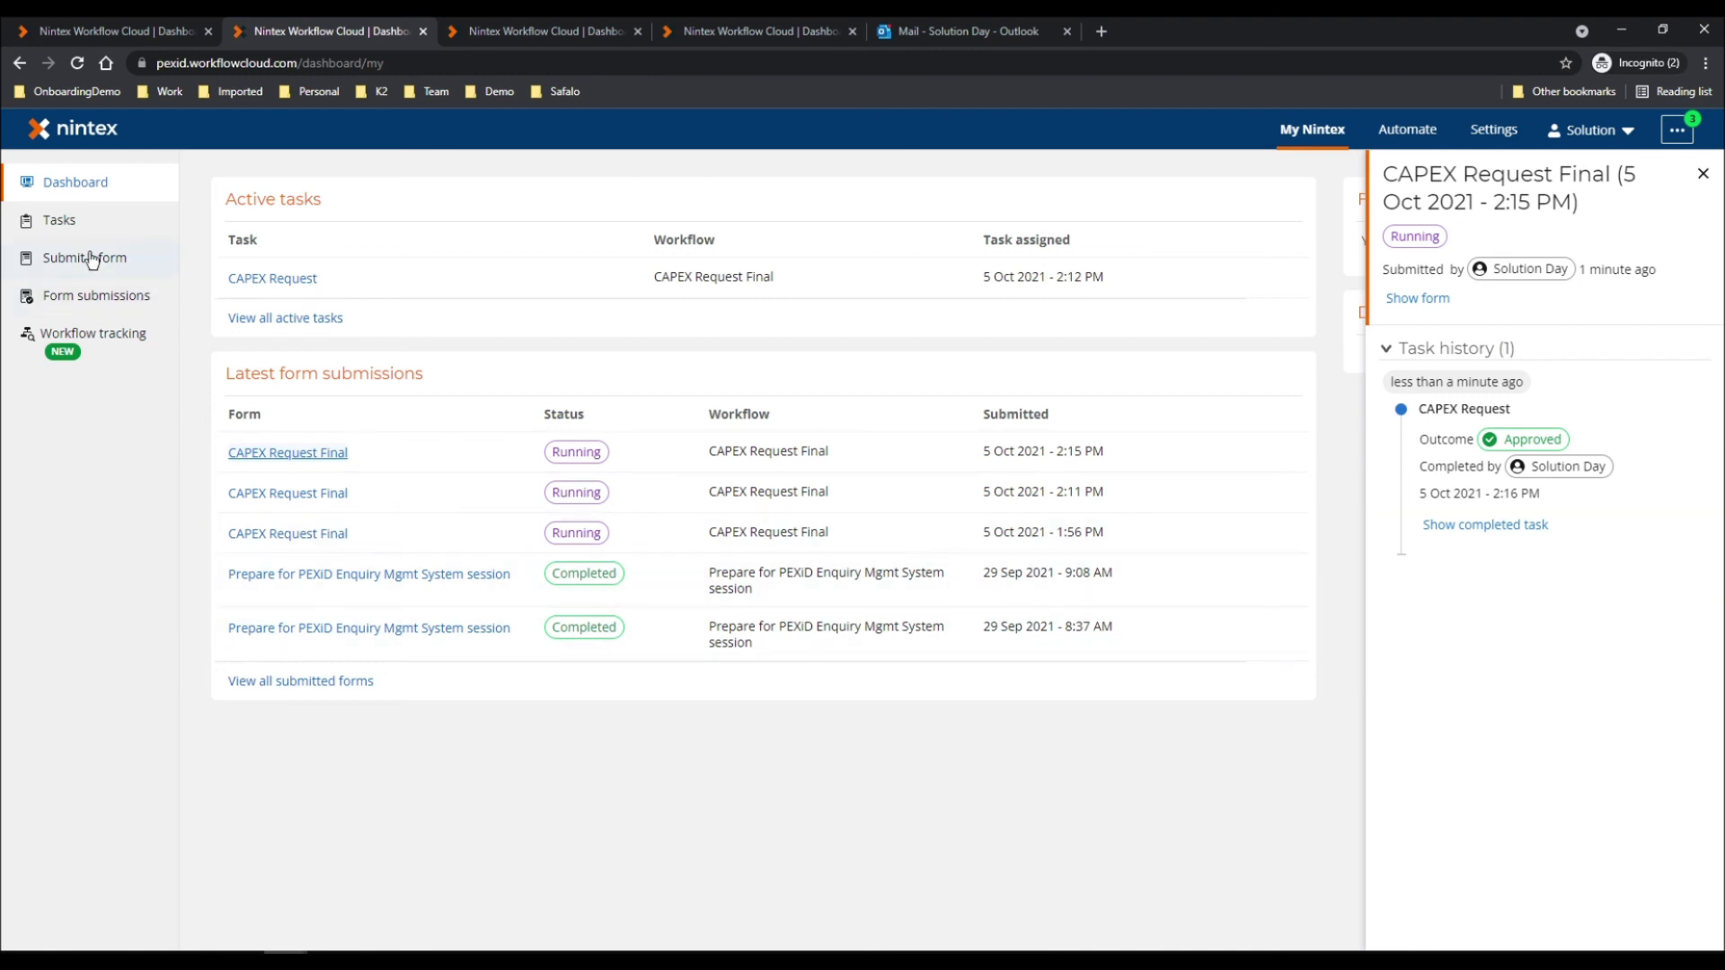
{"action": "left_click", "coordinate": [61, 222]}
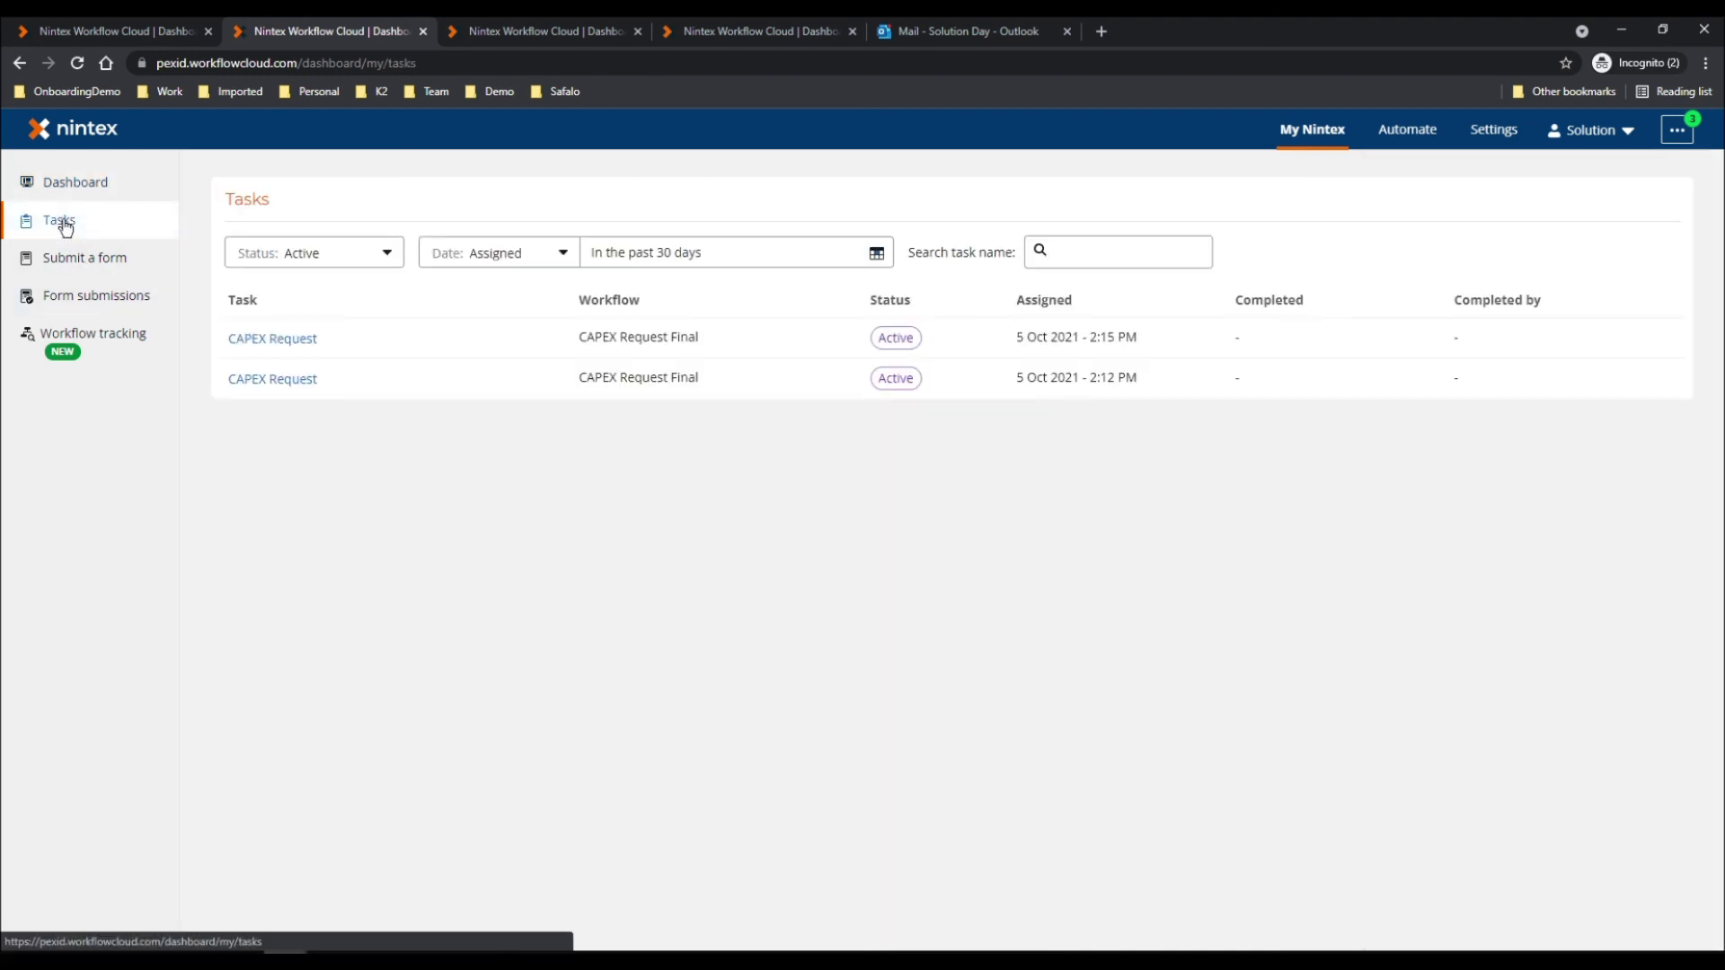
{"action": "left_click", "coordinate": [273, 339]}
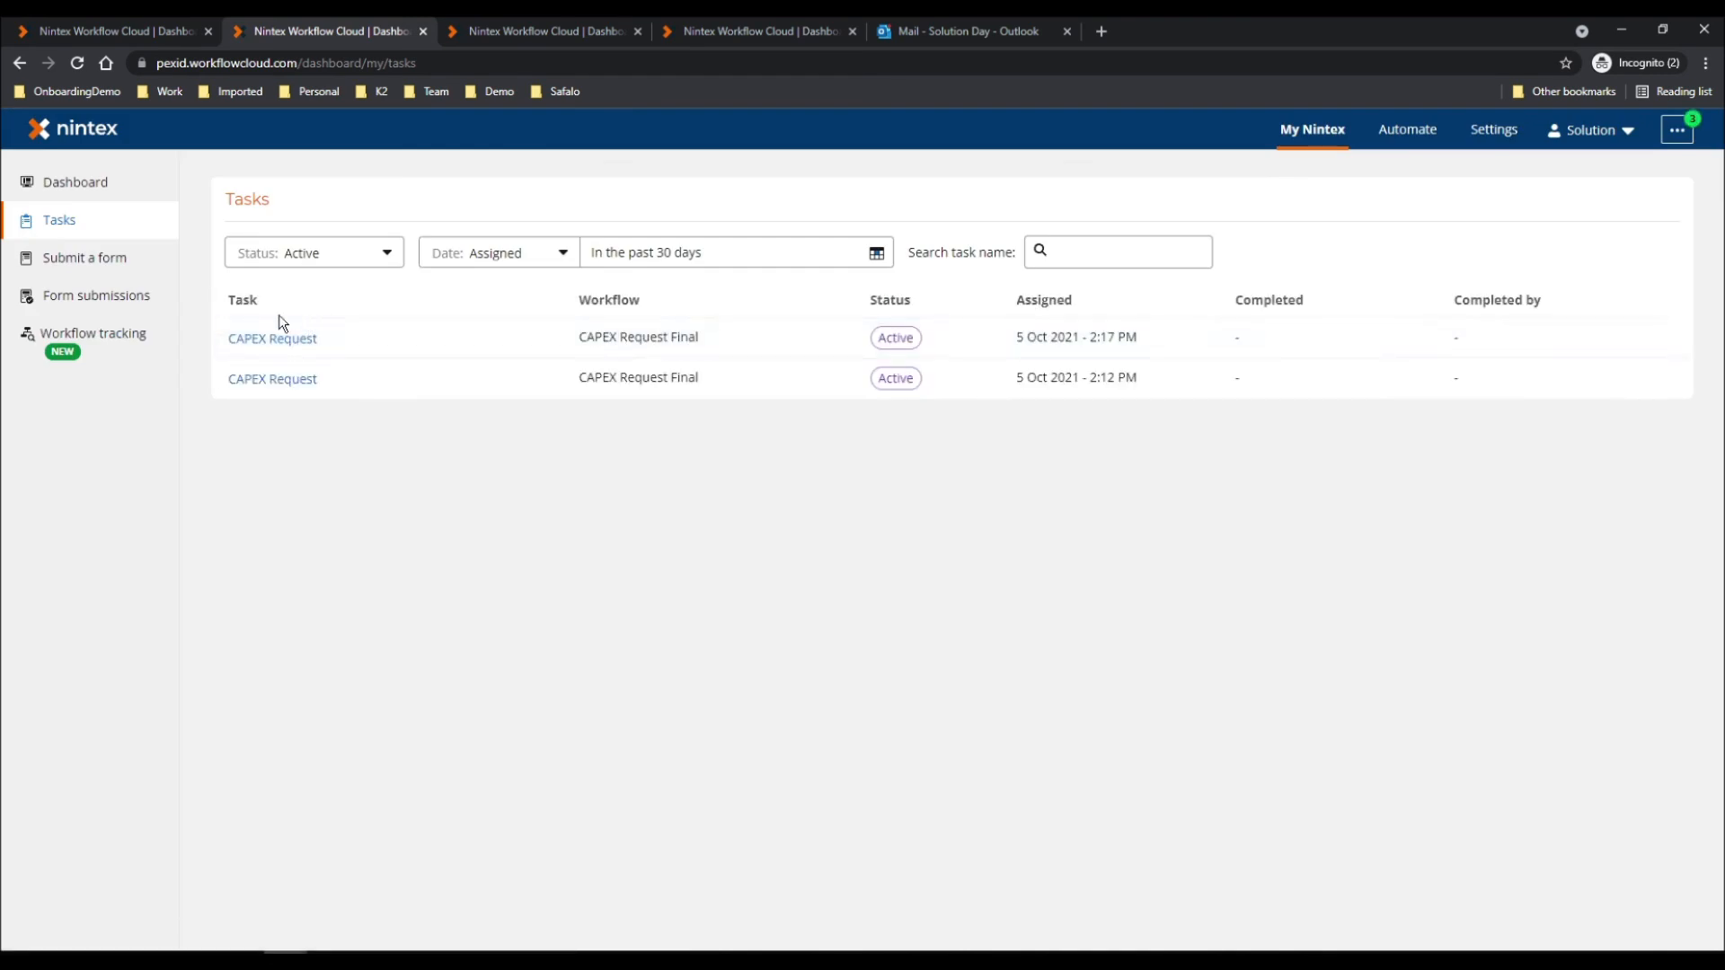
{"action": "left_click", "coordinate": [273, 338]}
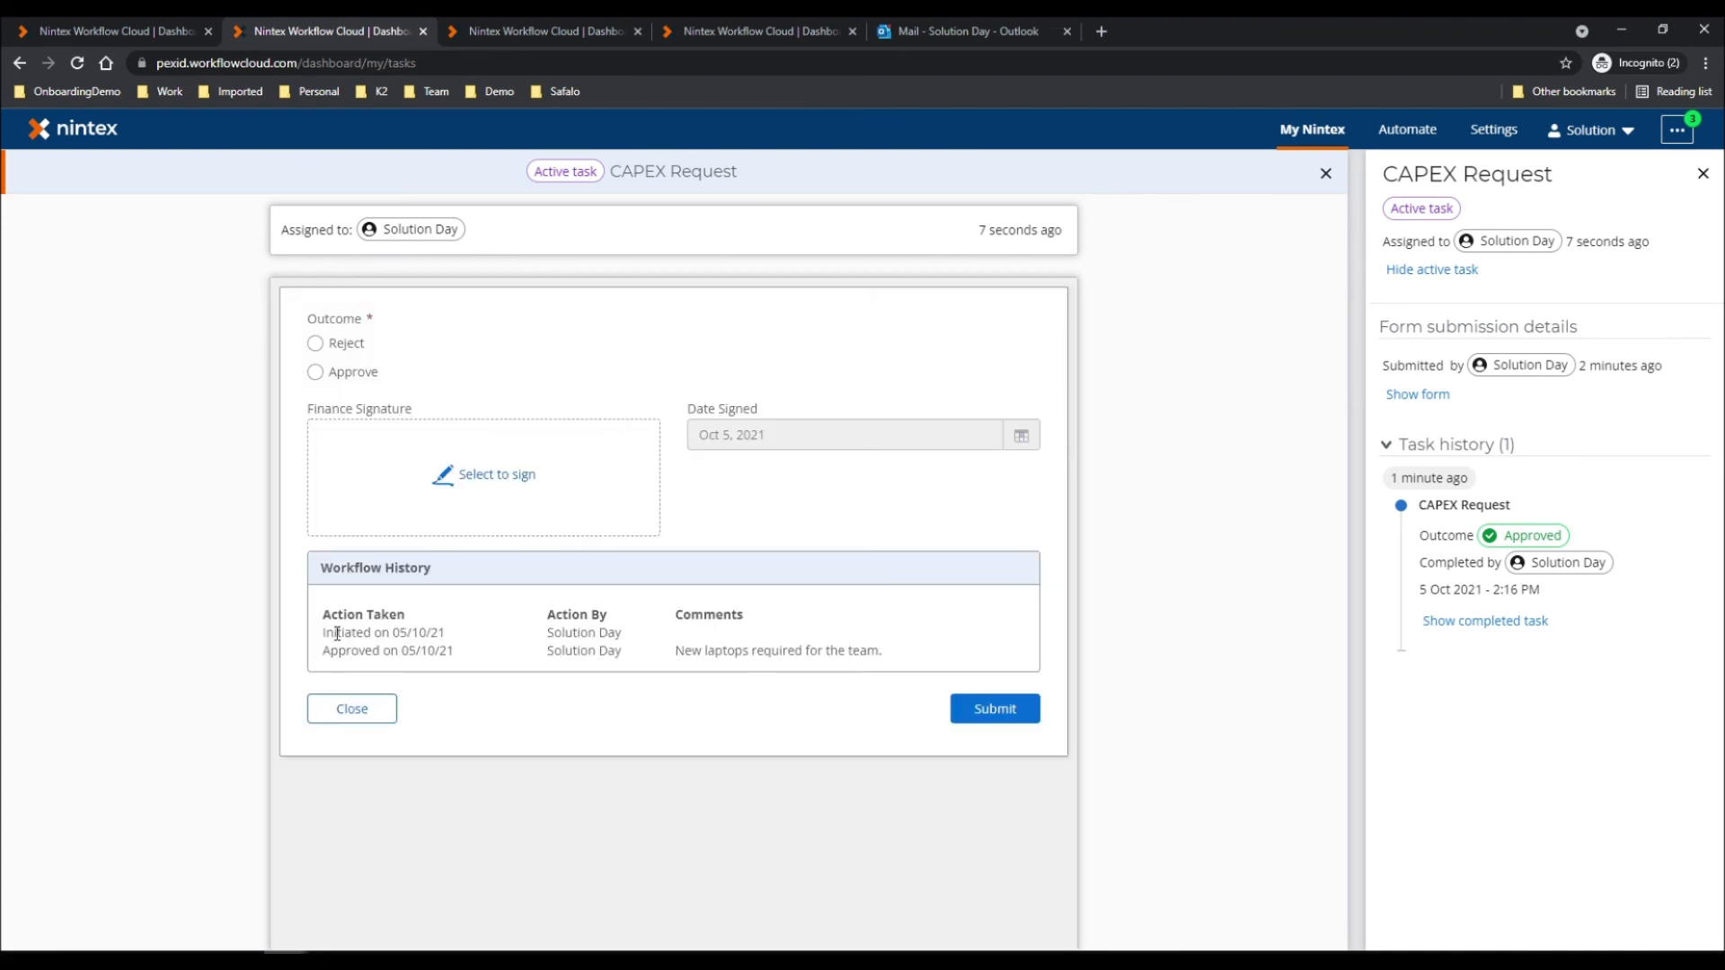
Step: Examine the Workflow History rows on the finance task form, including the action taken, action by and comments columns
{"action": "left_click_drag", "start_coordinate": [321, 637], "coordinate": [408, 638]}
{"action": "left_click", "coordinate": [539, 639]}
{"action": "left_click_drag", "start_coordinate": [546, 633], "coordinate": [604, 633]}
{"action": "left_click_drag", "start_coordinate": [323, 650], "coordinate": [453, 652]}
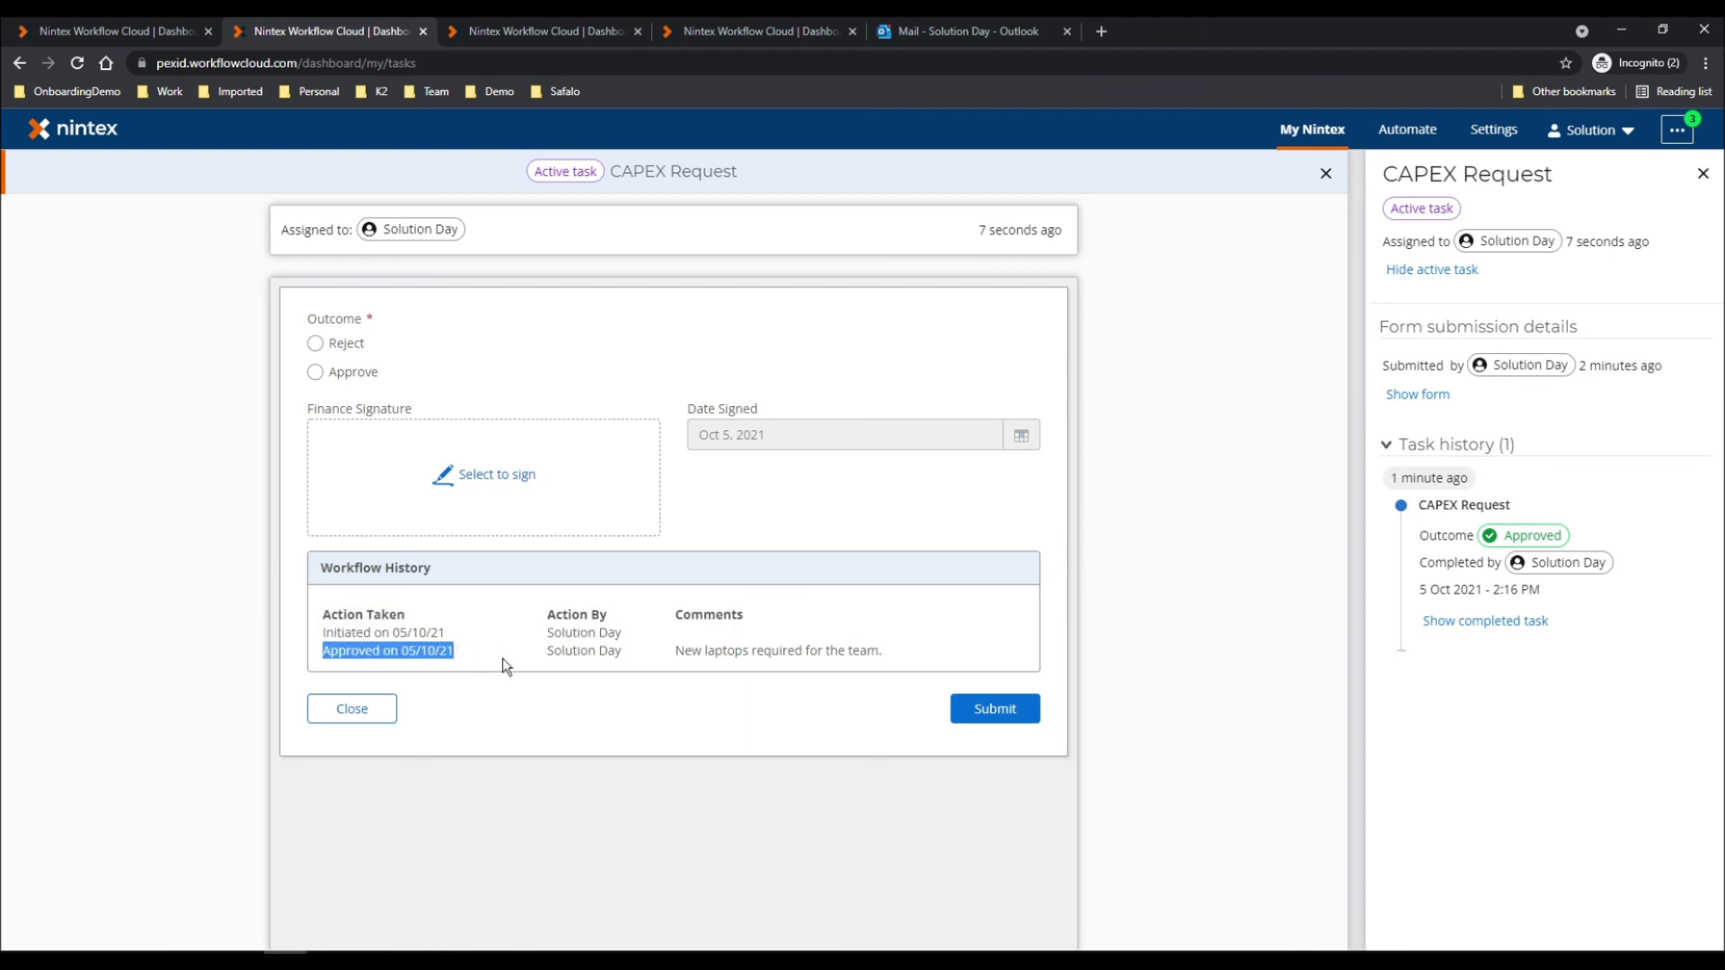
{"action": "left_click", "coordinate": [455, 654]}
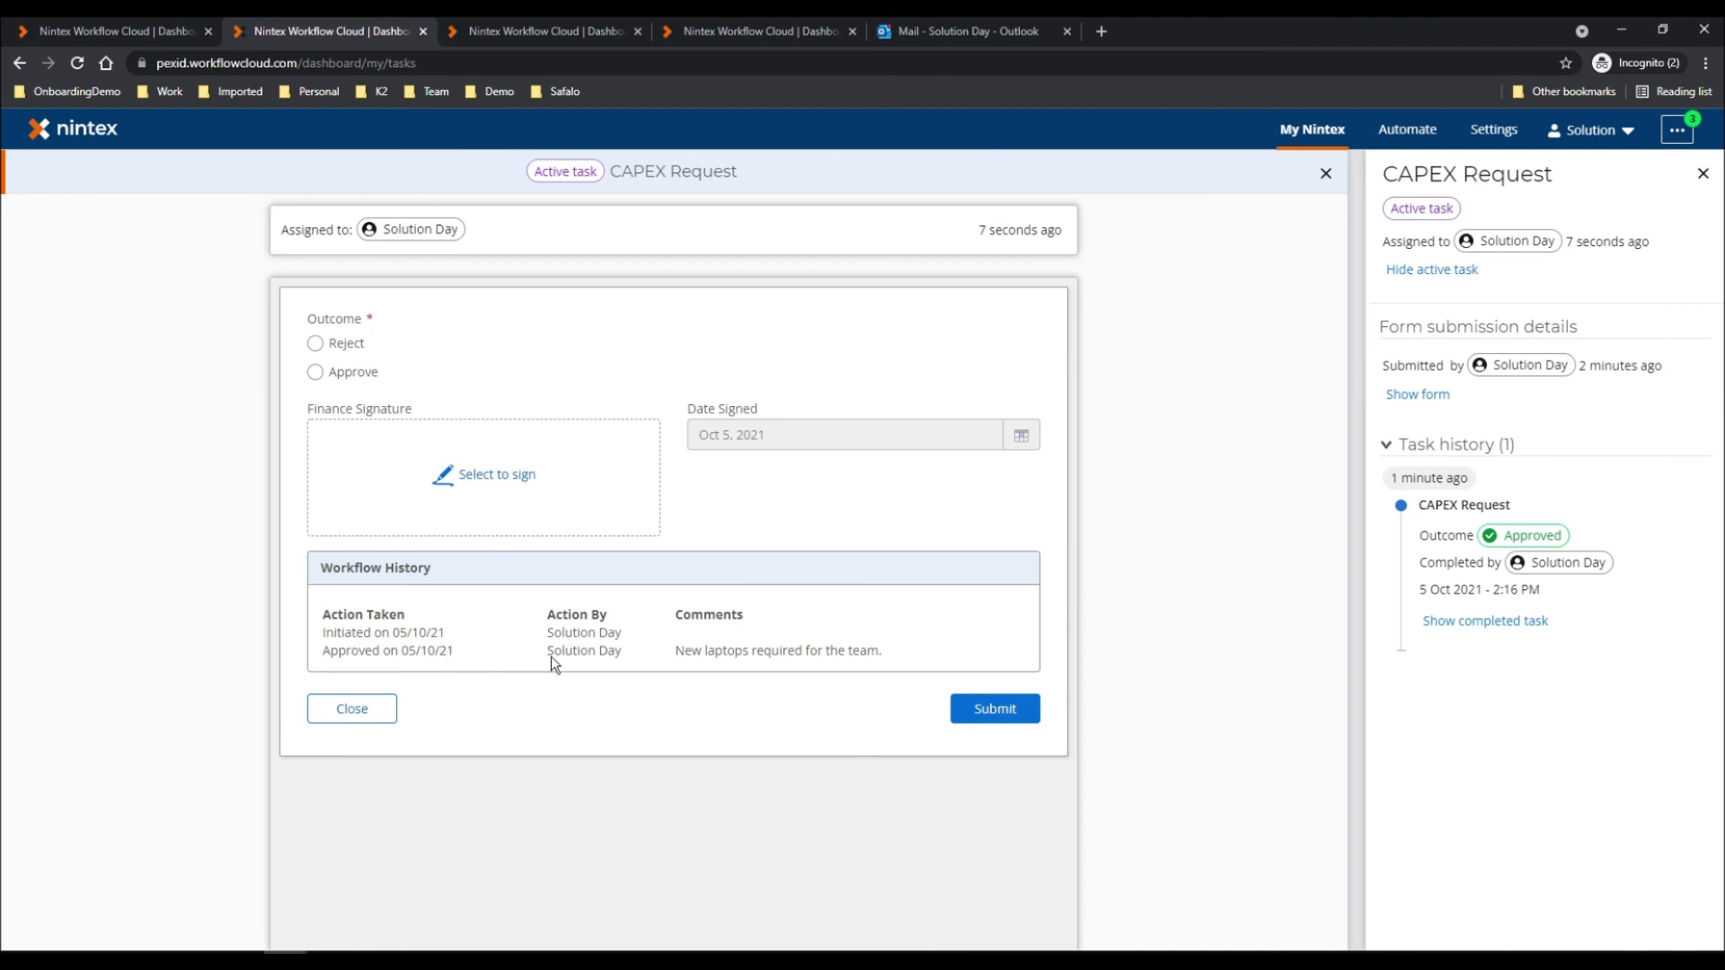
{"action": "left_click_drag", "start_coordinate": [677, 651], "coordinate": [928, 664]}
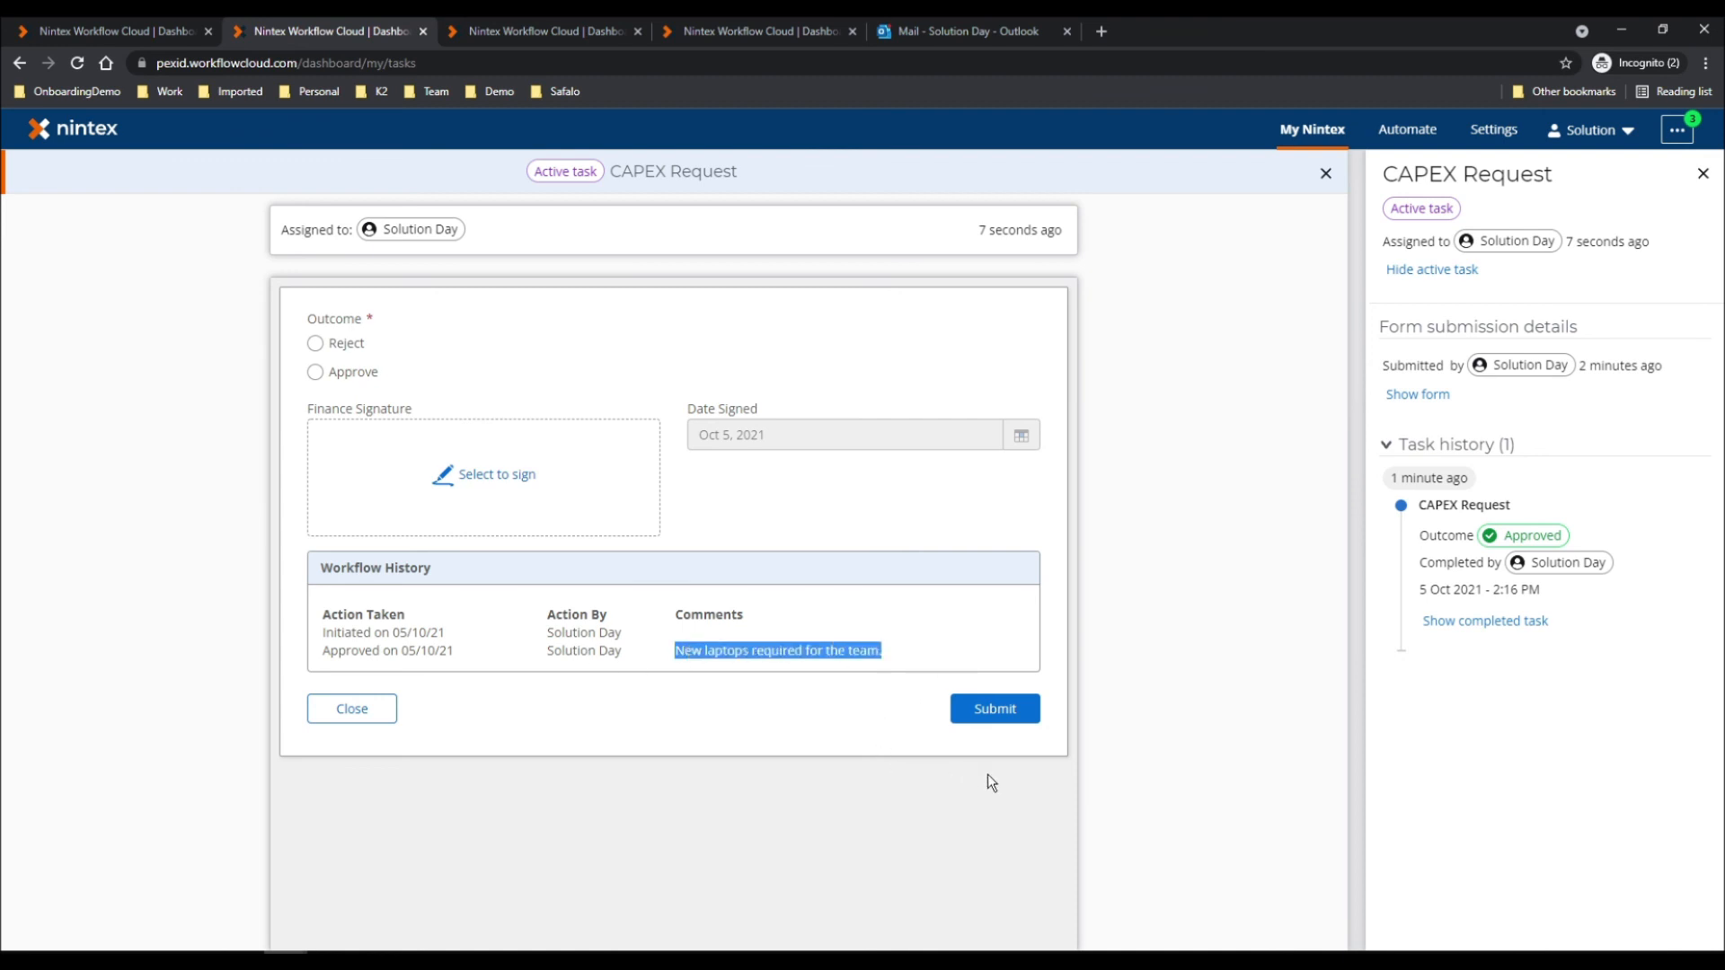
Step: Approve the finance task, add a freehand finance signature and submit the task form
{"action": "left_click", "coordinate": [321, 361]}
{"action": "left_click", "coordinate": [333, 375]}
{"action": "left_click", "coordinate": [436, 473]}
{"action": "mouse_move", "coordinate": [570, 555]}
{"action": "left_mouse_down"}
{"action": "mouse_move", "coordinate": [726, 666]}
{"action": "mouse_move", "coordinate": [707, 619]}
{"action": "left_mouse_up"}
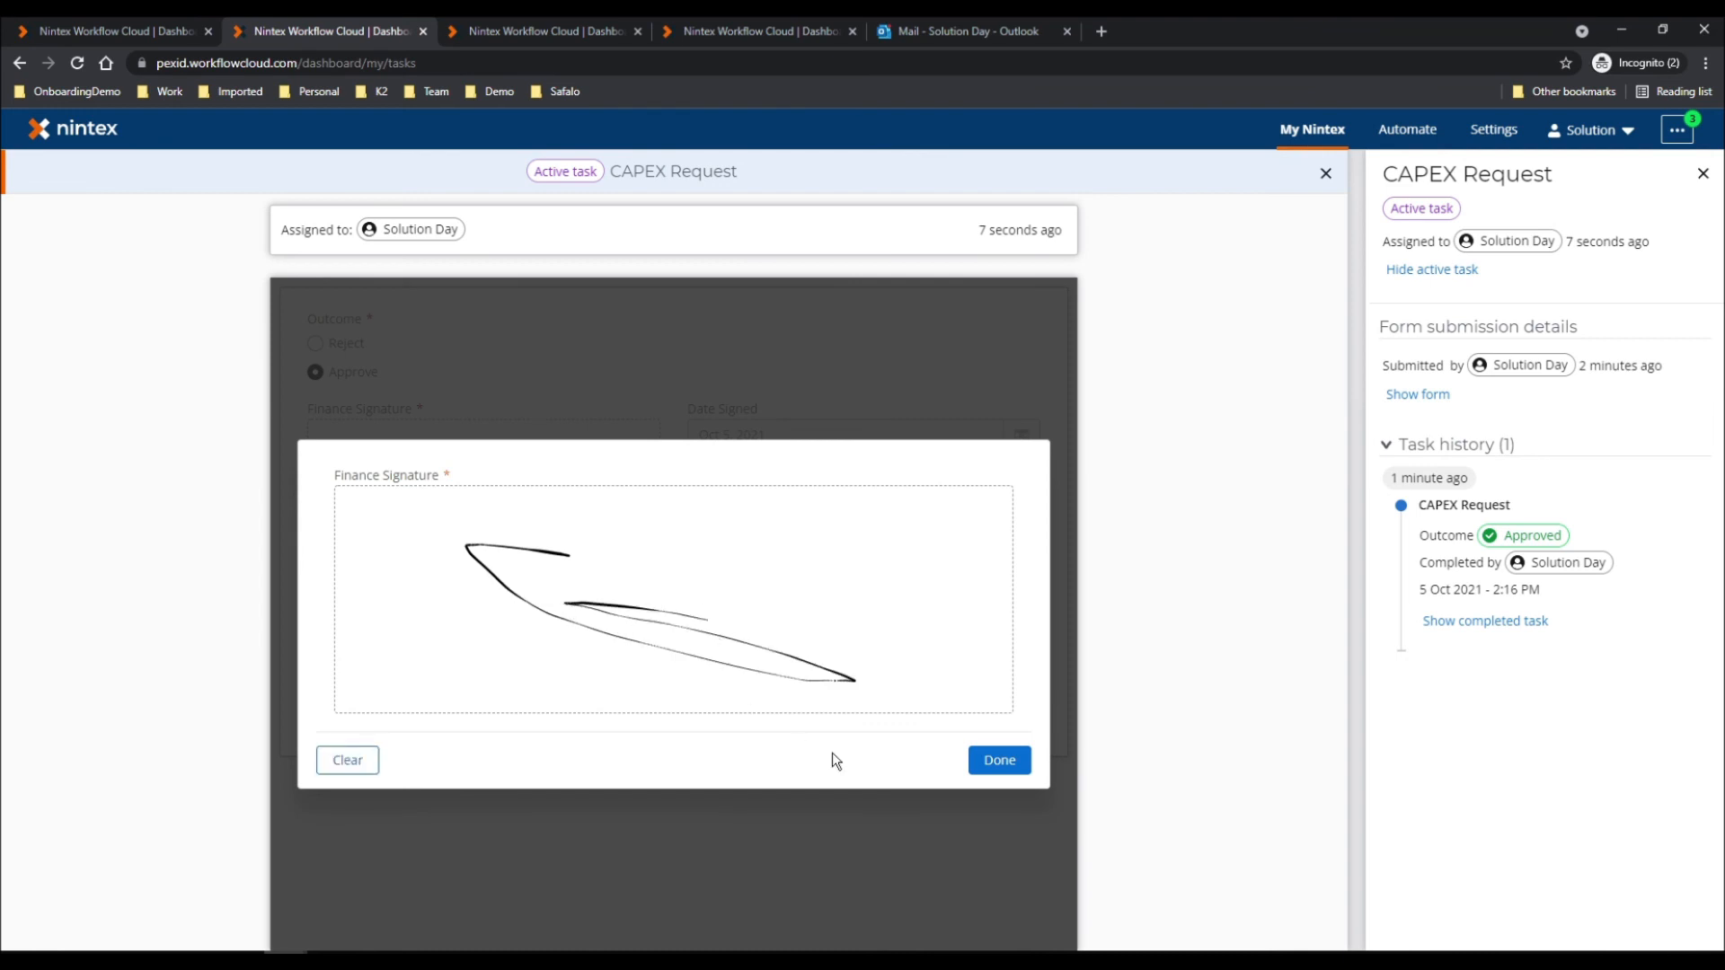
{"action": "left_click", "coordinate": [989, 760]}
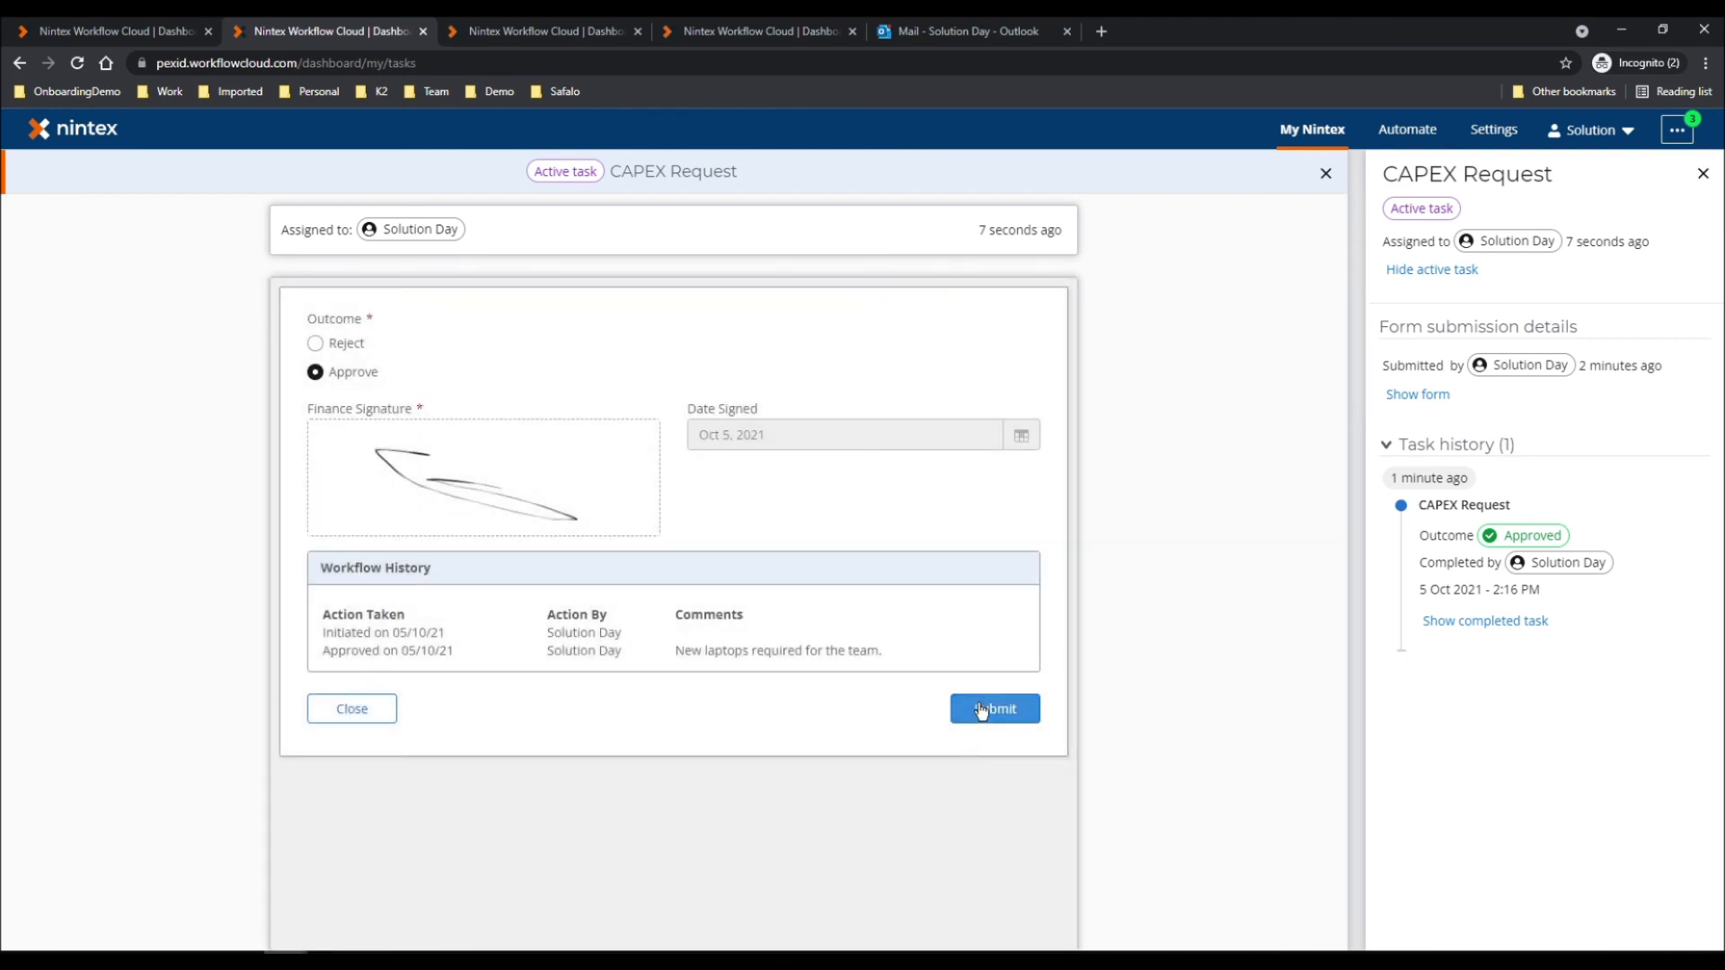
{"action": "left_click", "coordinate": [982, 709]}
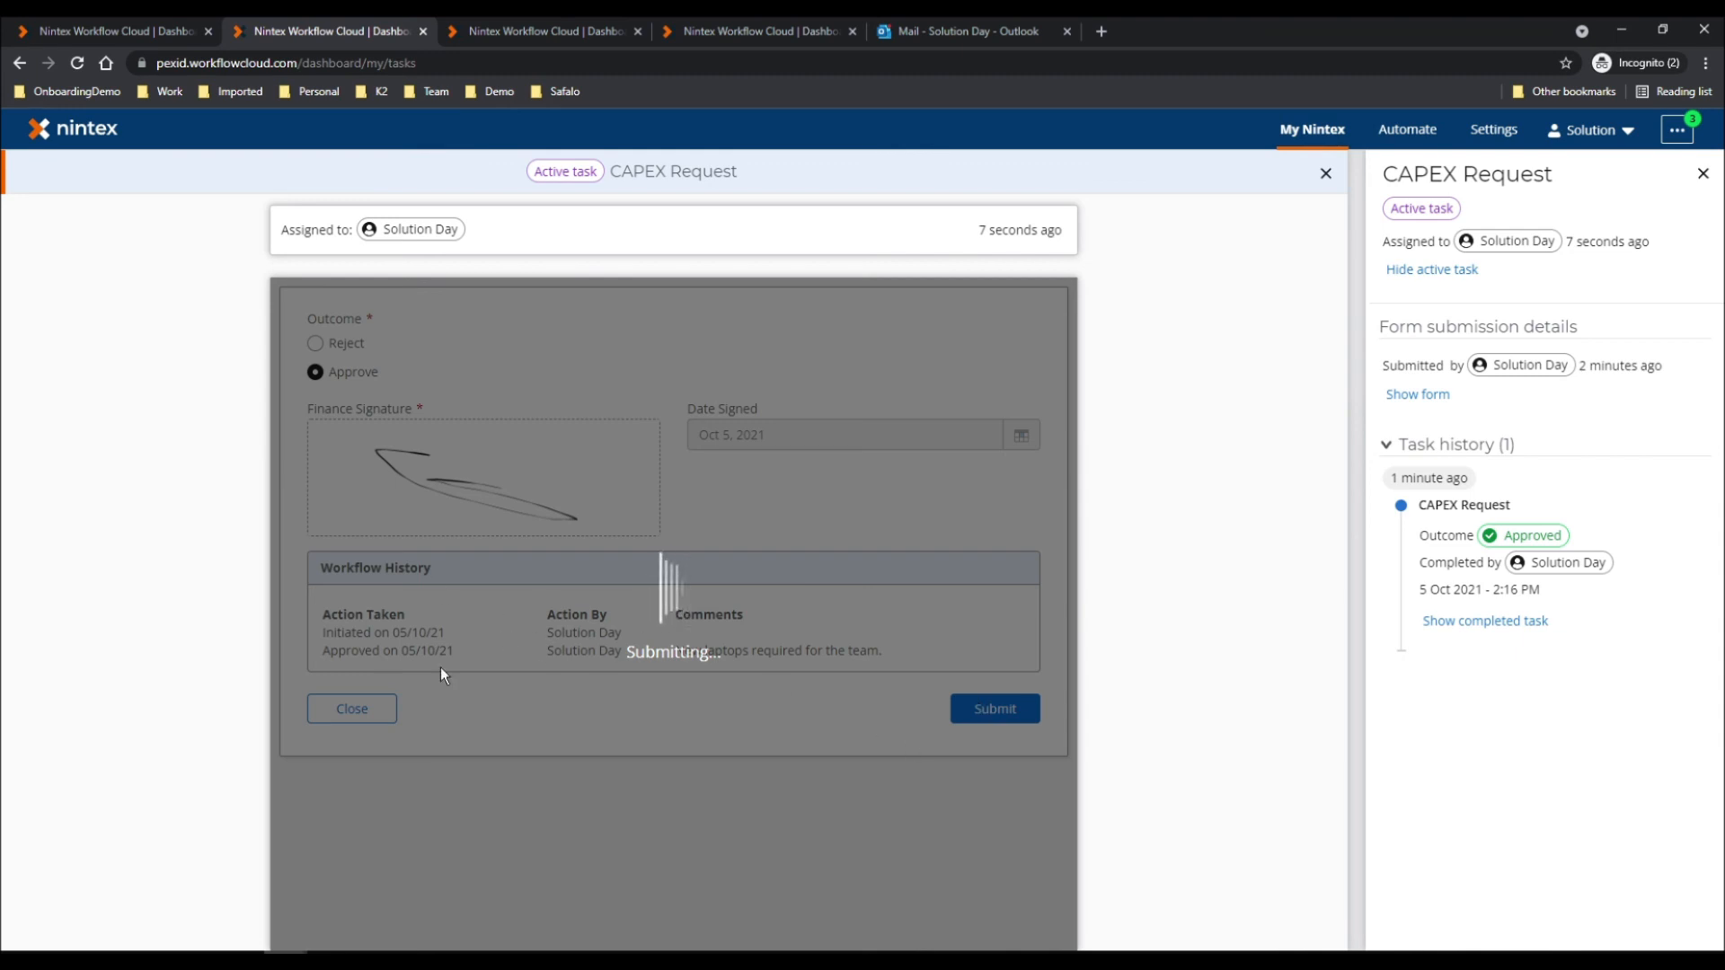